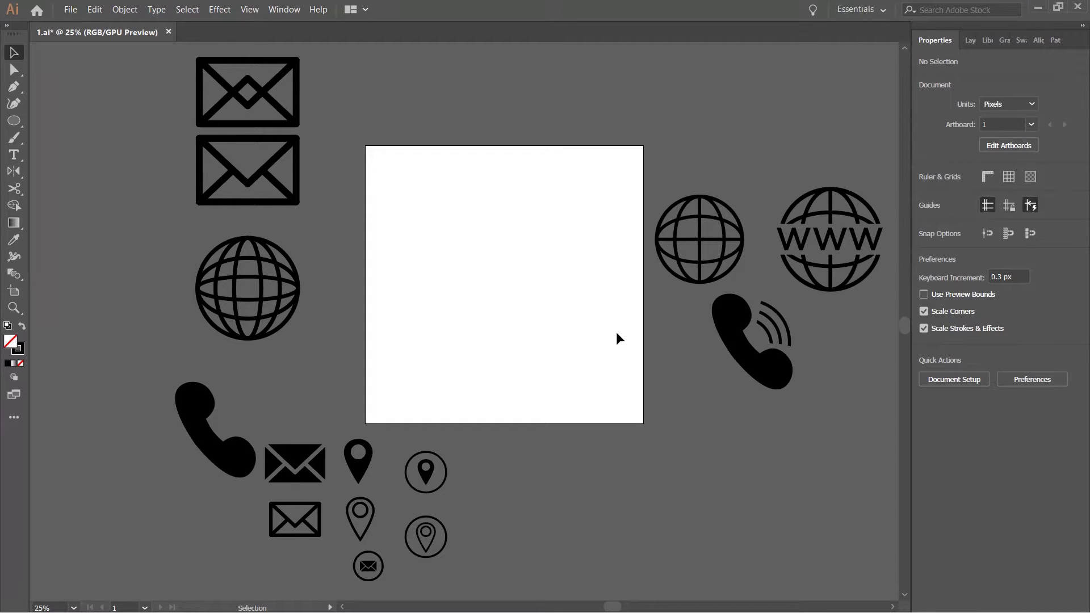
Draw an unfilled square about 285 px wide with a thick black outline near the middle of the artboard.
scroll(593, 331, up, 2)
drag(501, 263, 572, 365)
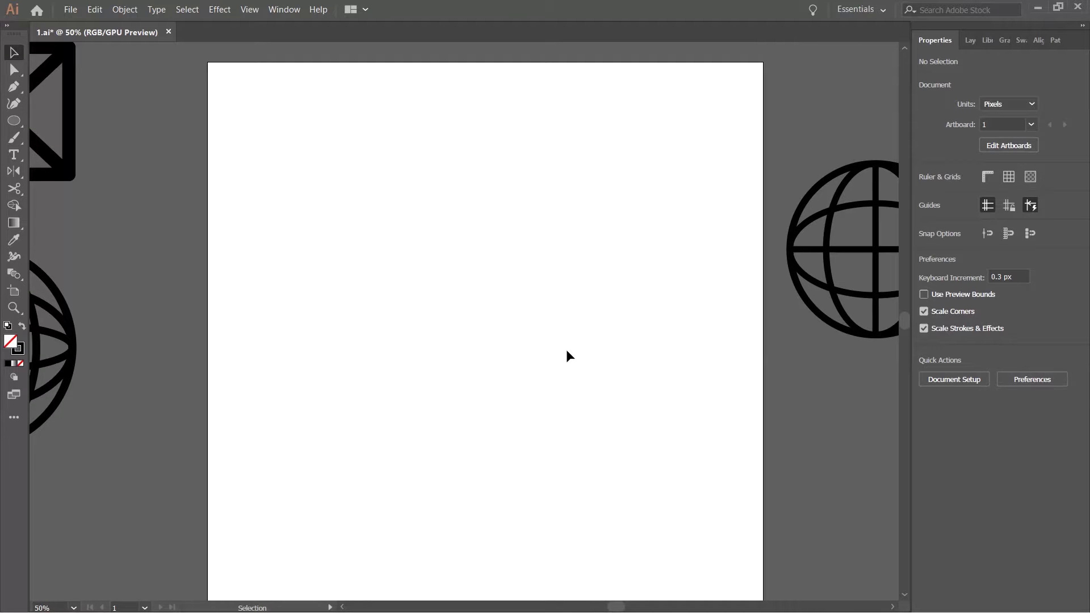
drag(561, 353, 561, 349)
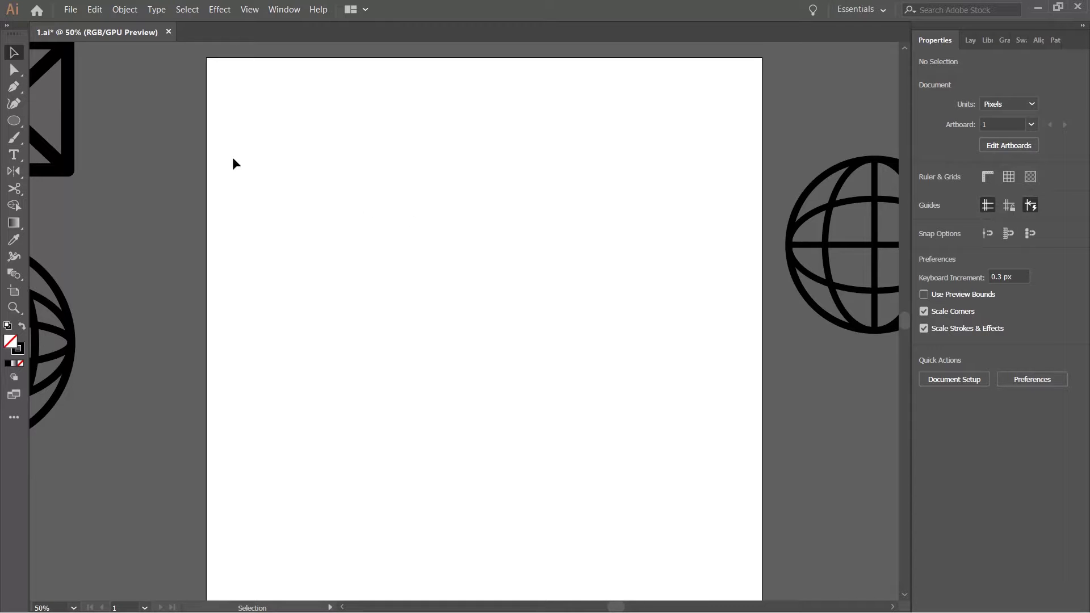
drag(14, 120, 89, 120)
drag(395, 277, 553, 436)
Duplicate the square directly above the original and widen the copy about its centre to about 404 px.
click(14, 52)
drag(553, 273, 553, 121)
scroll(598, 224, up, 1)
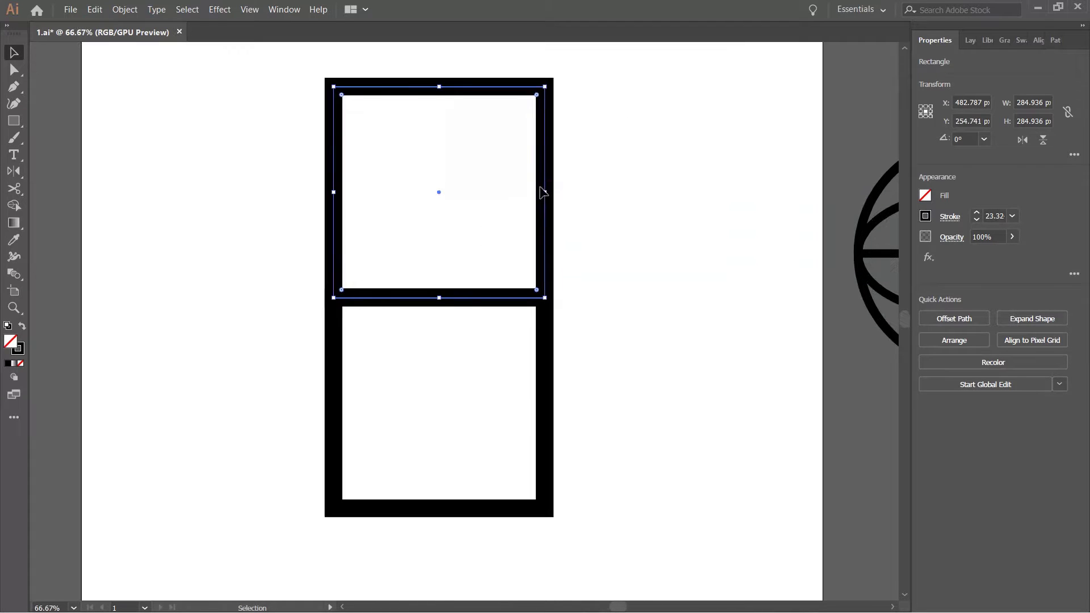
mouse_move(549, 191)
mouse_down()
mouse_move(594, 195)
mouse_move(588, 205)
mouse_up()
drag(681, 247, 696, 284)
Turn the wide rectangle into a triangular roof by adding an anchor at its top edge's midpoint and deleting both upper corners.
key(p)
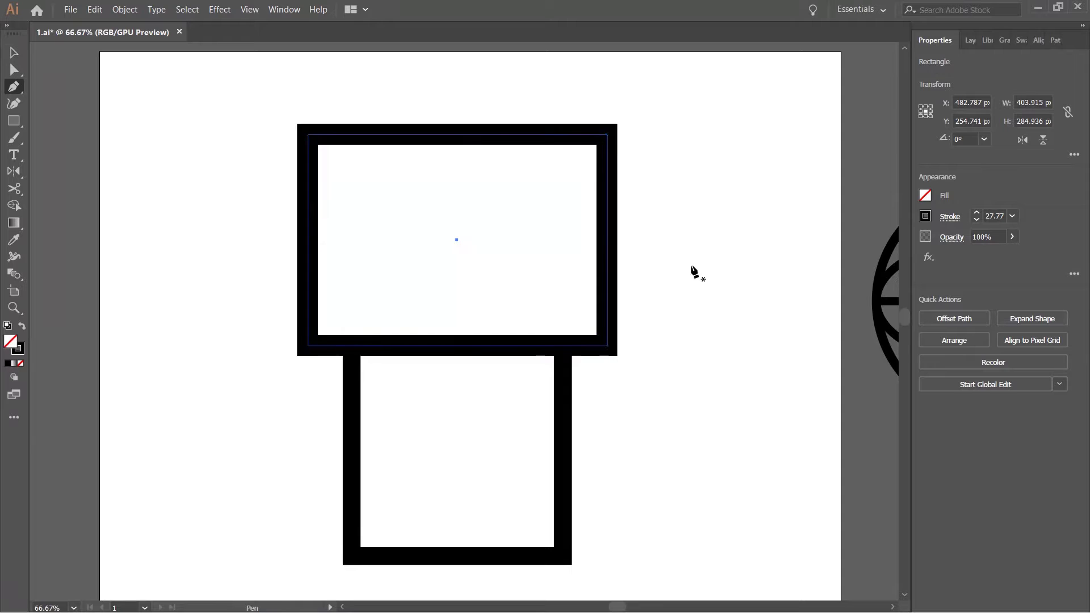
click(458, 137)
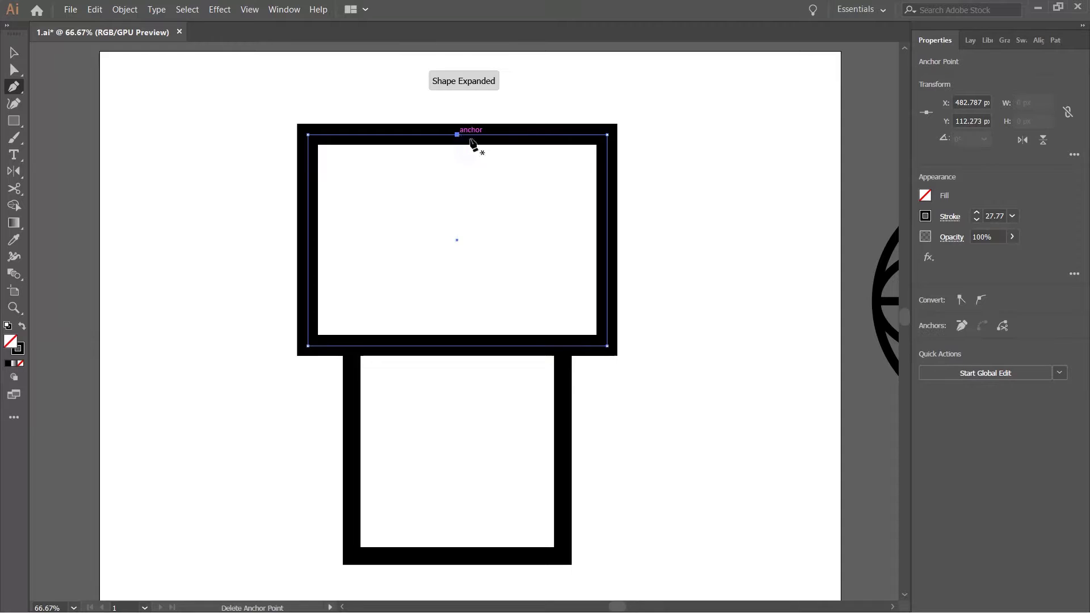
click(607, 134)
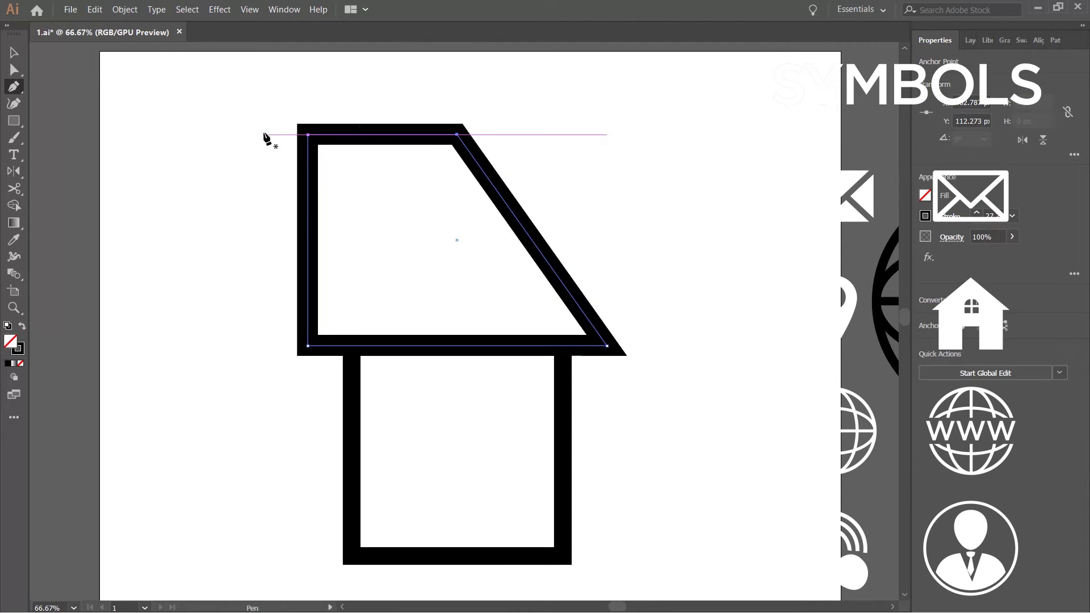
click(308, 135)
key(v)
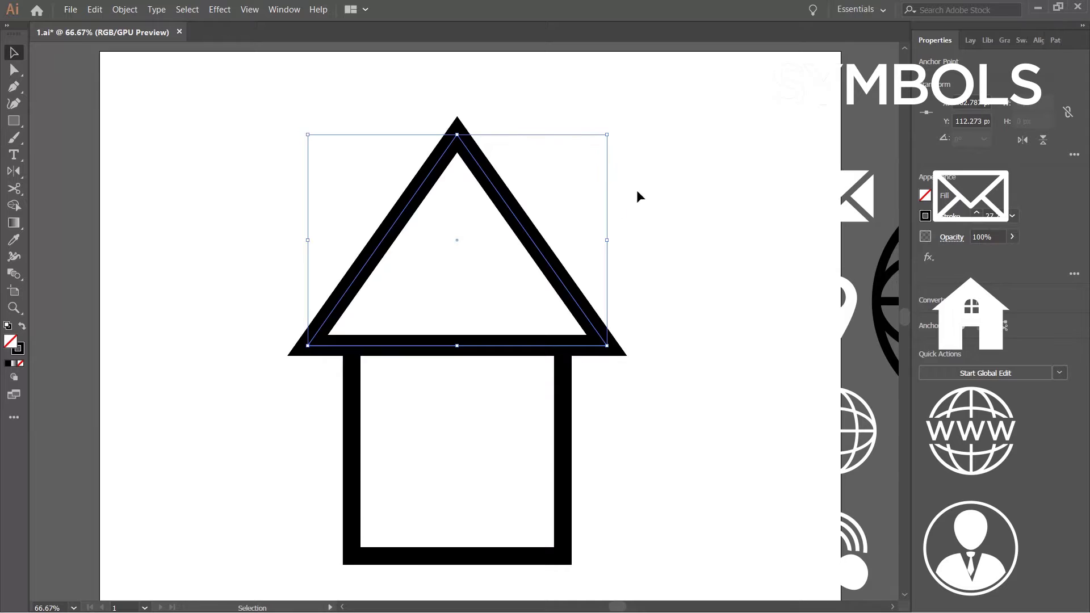
scroll(653, 204, down, 1)
click(669, 220)
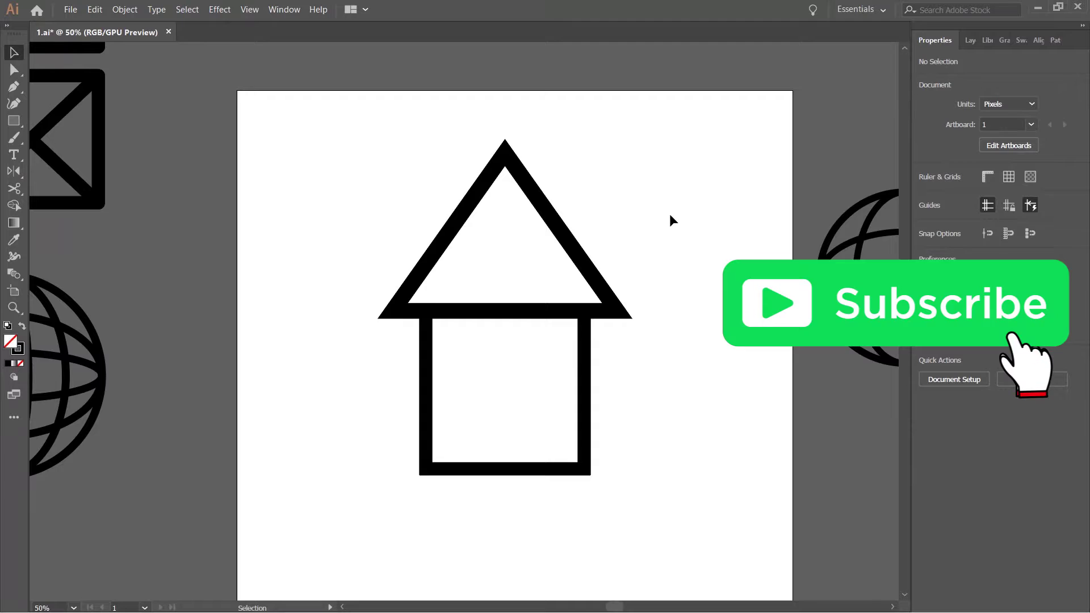
Lower the apex anchor of the triangle to give the roof a flatter pitch.
key(a)
drag(461, 99, 558, 175)
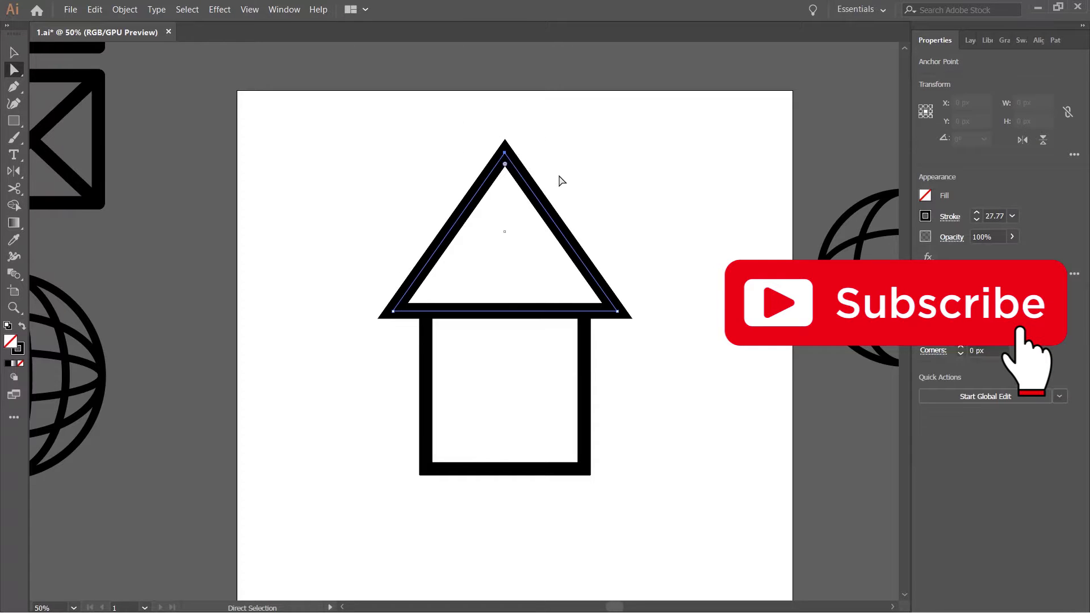
drag(504, 153, 505, 194)
click(637, 240)
key(v)
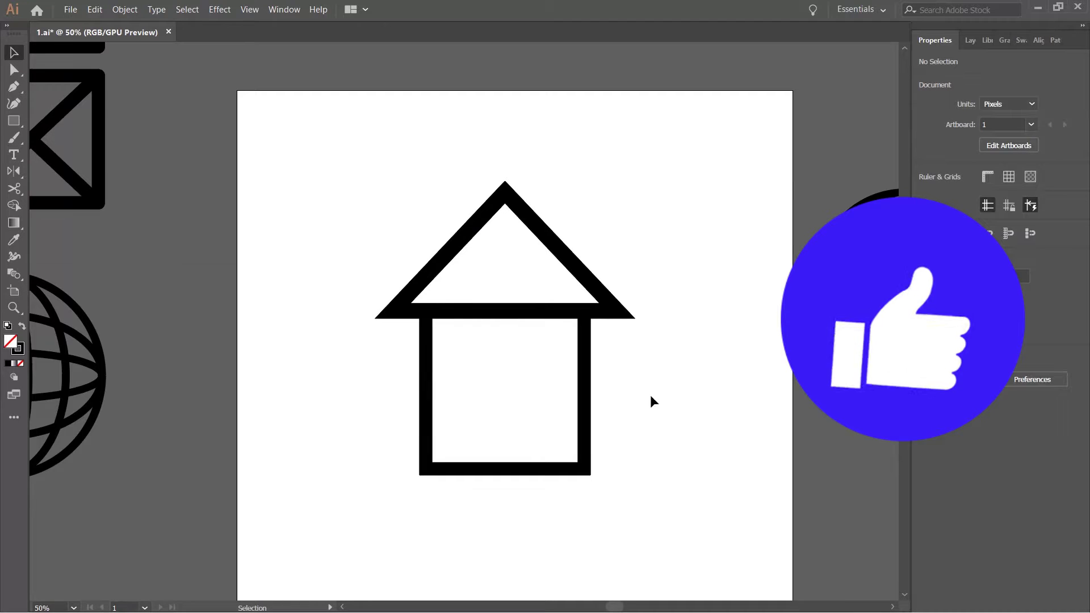
Widen the square house body symmetrically and raise its bottom edge to make the body shorter.
scroll(625, 369, up, 2)
click(544, 397)
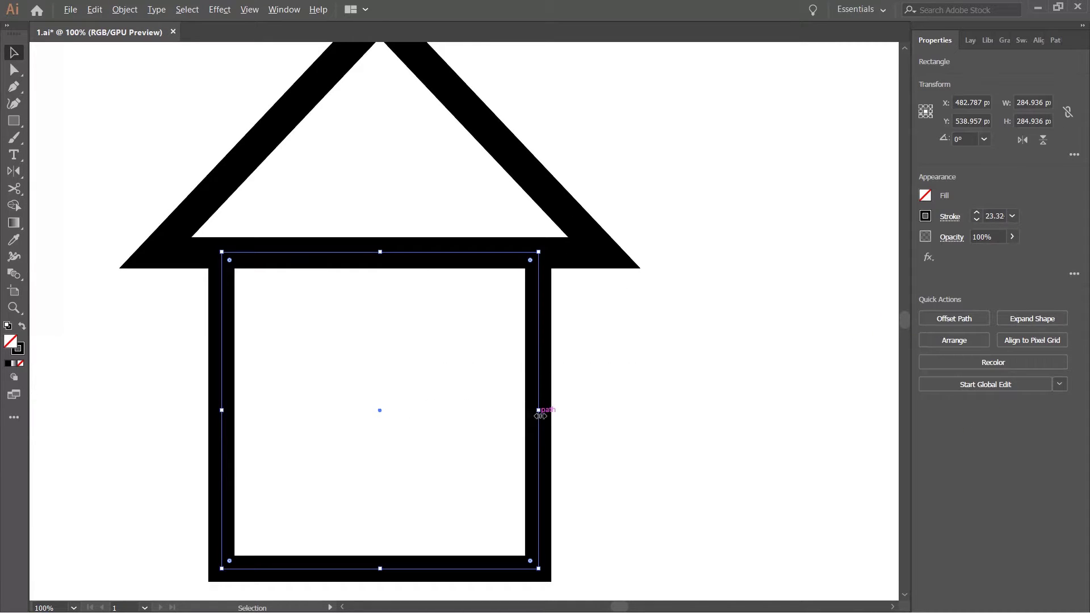
drag(538, 410, 567, 411)
click(584, 349)
scroll(579, 342, down, 2)
scroll(525, 344, up, 1)
click(511, 468)
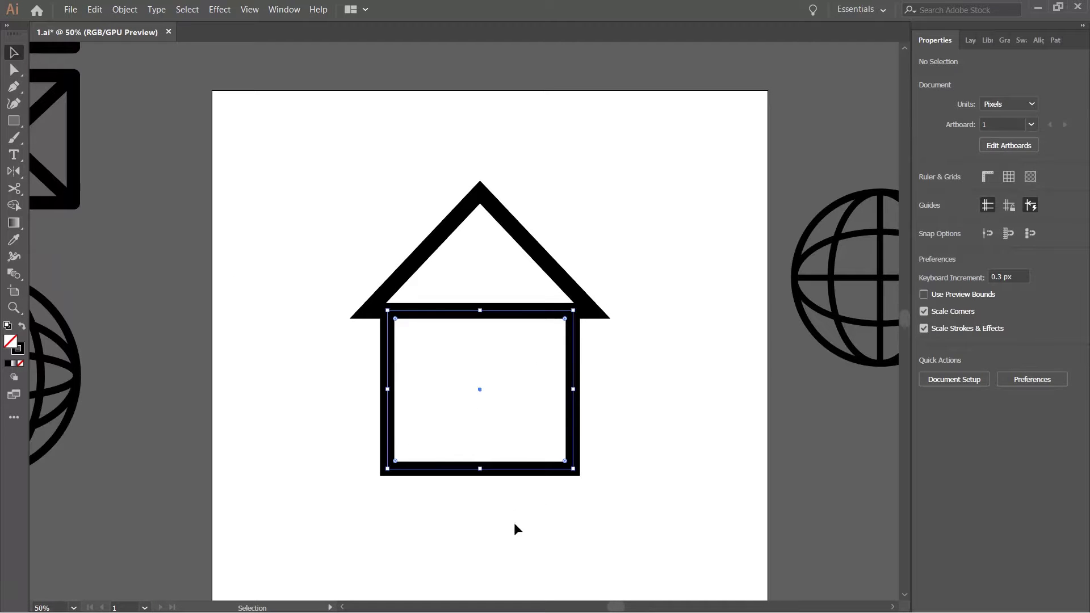
drag(479, 469, 483, 450)
click(665, 408)
scroll(490, 250, up, 1)
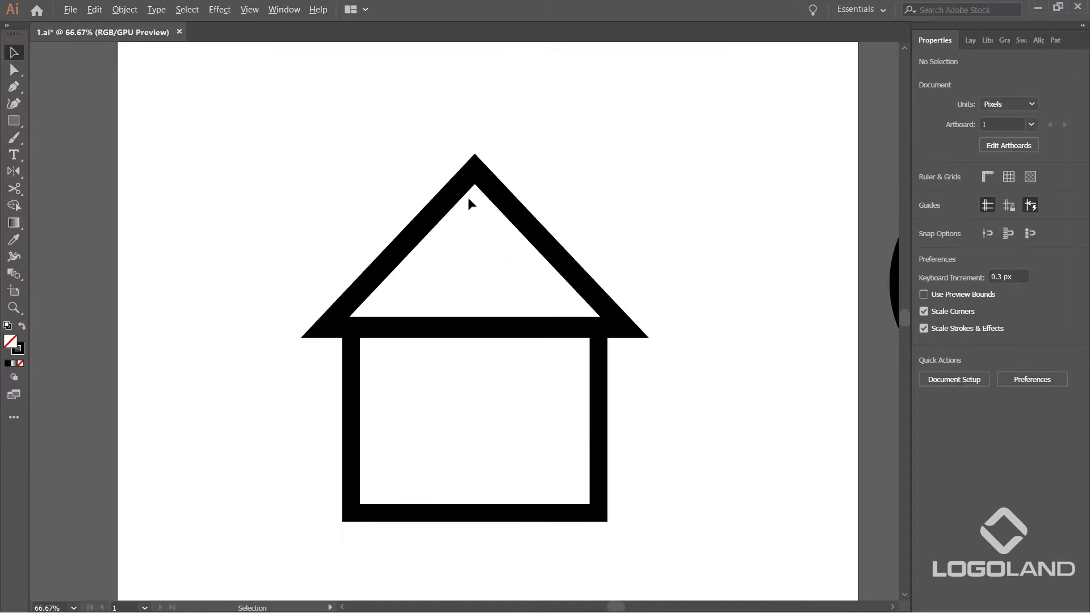
Lower the roof's apex anchor further to flatten the roof.
key(a)
drag(396, 85, 475, 211)
scroll(625, 202, down, 2)
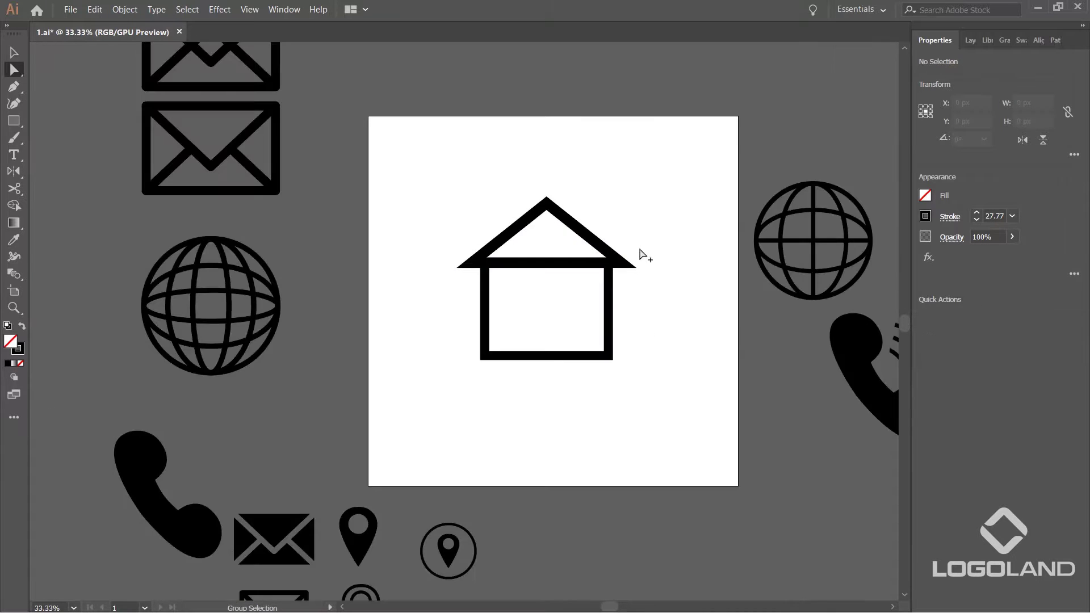
scroll(577, 227, up, 1)
click(532, 194)
scroll(550, 207, up, 2)
drag(531, 220, 532, 230)
click(589, 206)
scroll(669, 323, down, 1)
scroll(688, 356, up, 1)
drag(688, 356, 572, 307)
scroll(567, 305, up, 1)
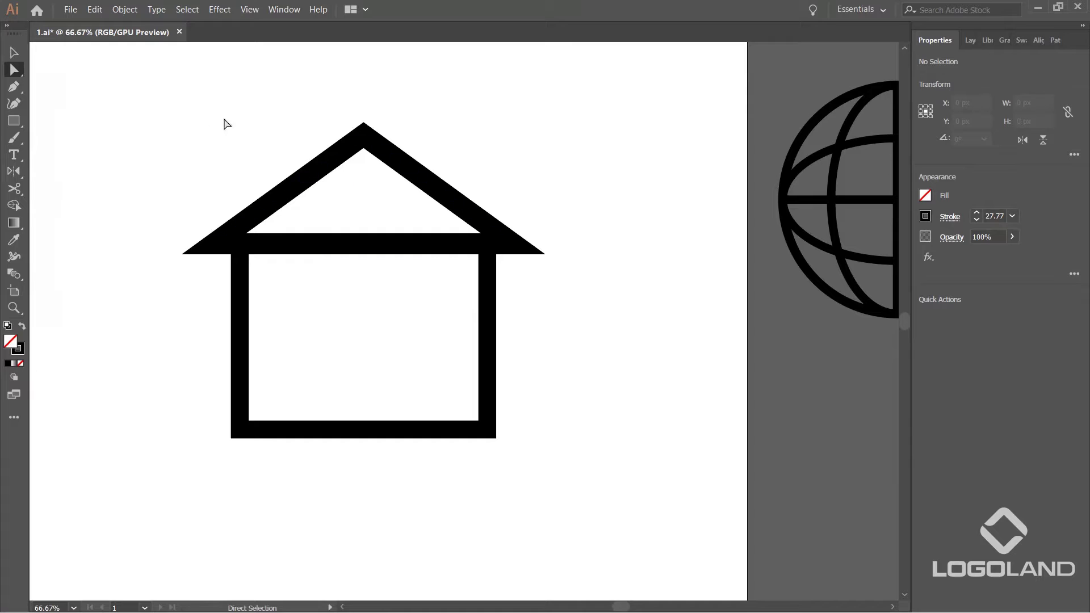
Raise the roof's apex anchor slightly, to a Y position of about 228 px.
drag(366, 91, 365, 120)
click(363, 135)
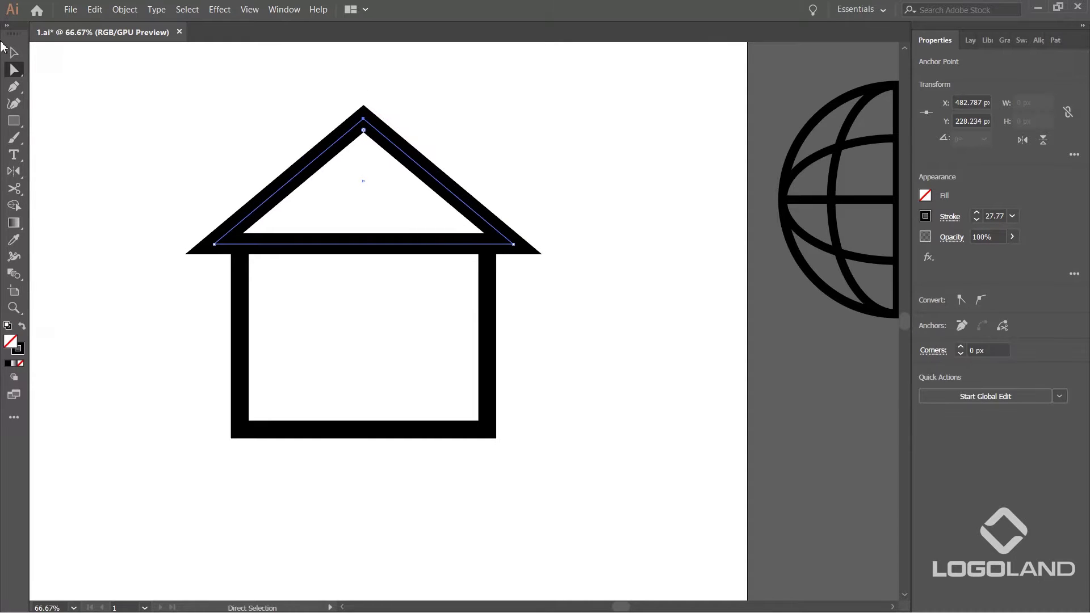
click(13, 53)
click(494, 145)
Unite the roof triangle and the house body into a single outline.
drag(496, 146, 584, 176)
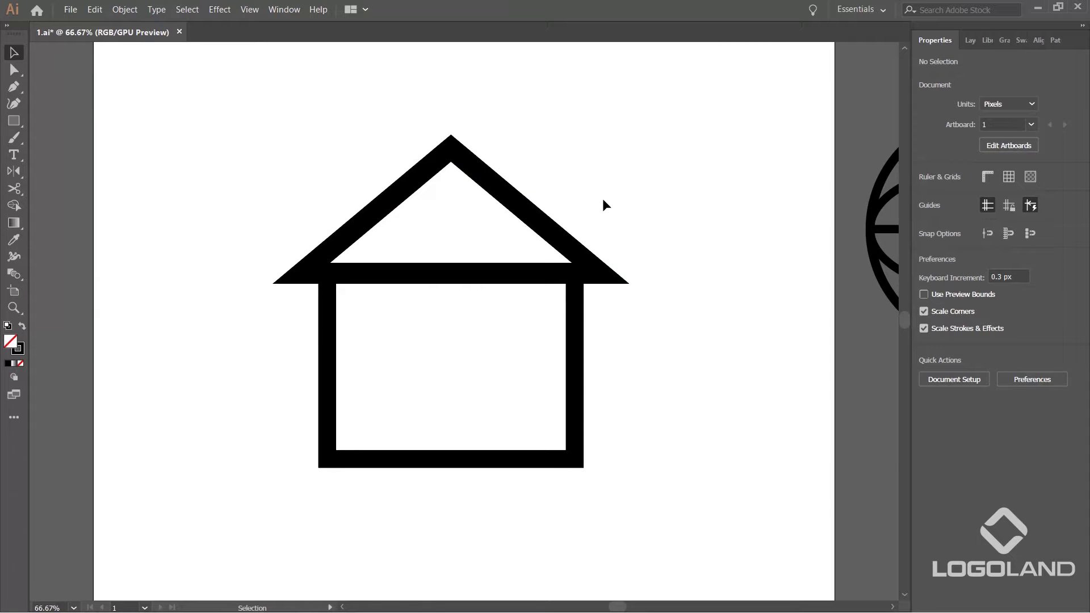
drag(288, 148, 708, 520)
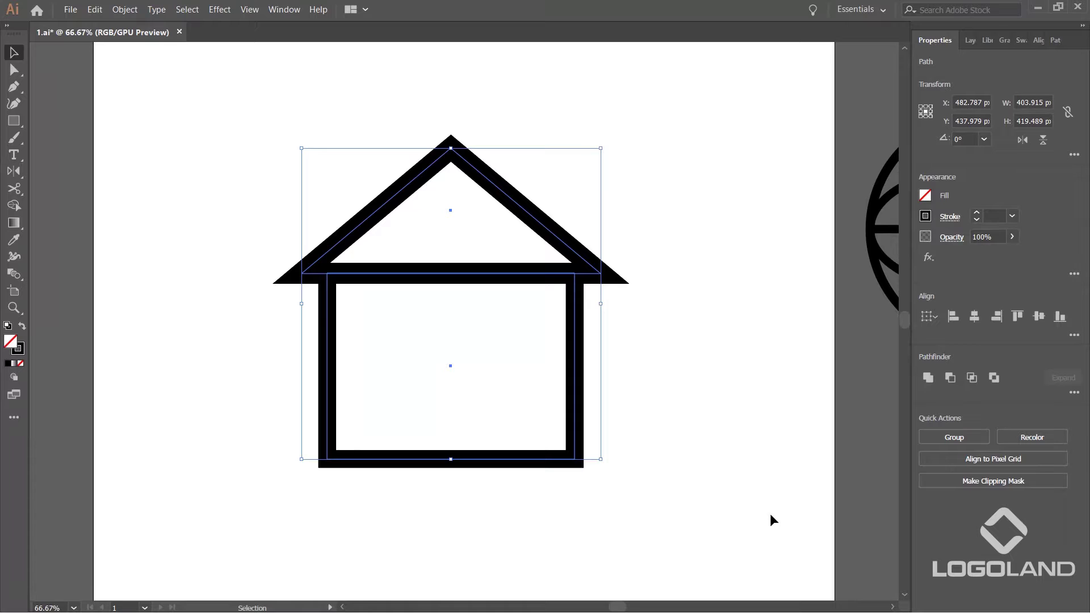
click(928, 378)
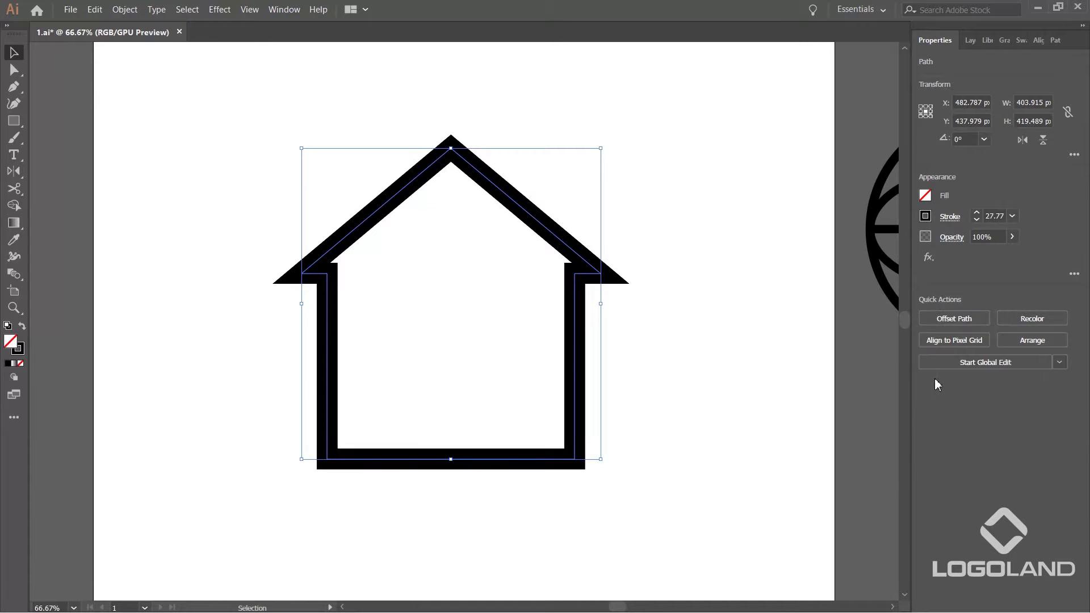
click(668, 334)
scroll(679, 358, down, 2)
scroll(679, 358, up, 1)
Set the united house outline's stroke weight to 18 pt.
drag(631, 239, 592, 329)
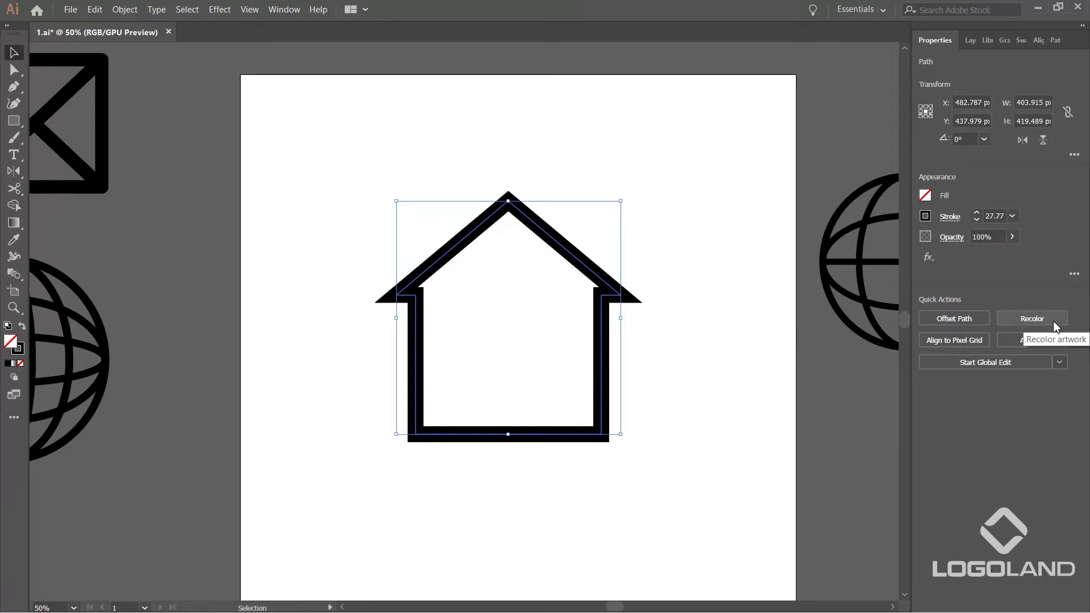
click(1012, 216)
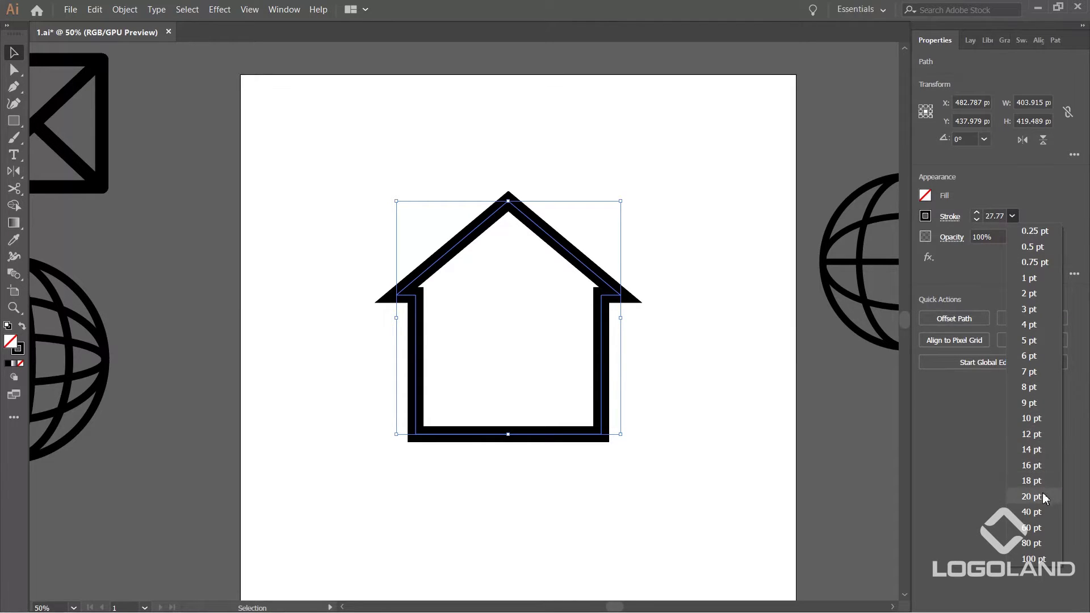
click(1031, 481)
click(776, 380)
key(ctrl+plus)
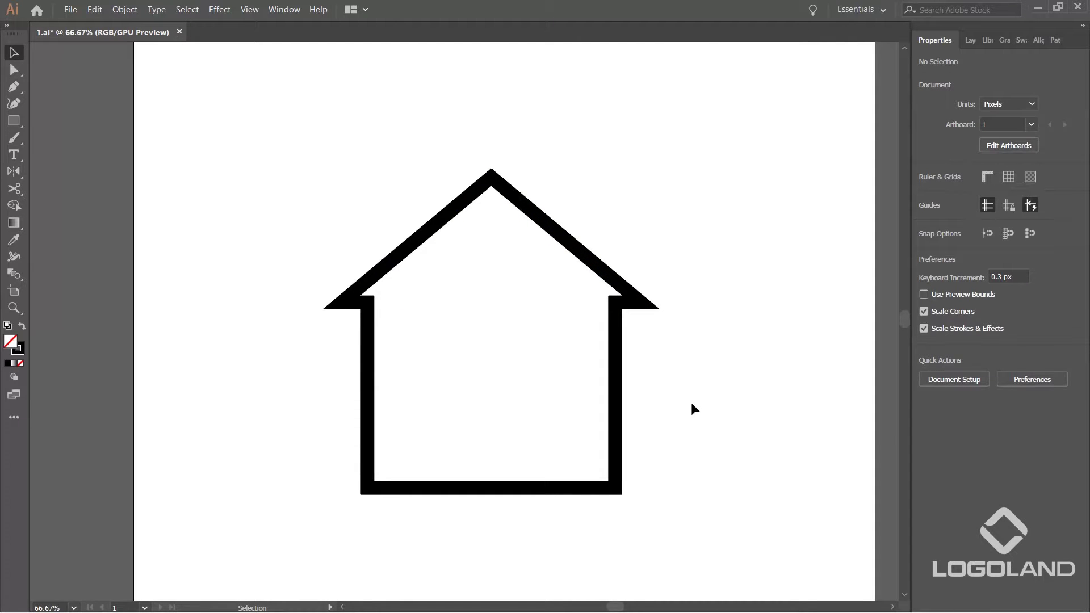
Draw an upright door rectangle about 119 by 286 px in the empty space beside the house.
drag(692, 404, 696, 357)
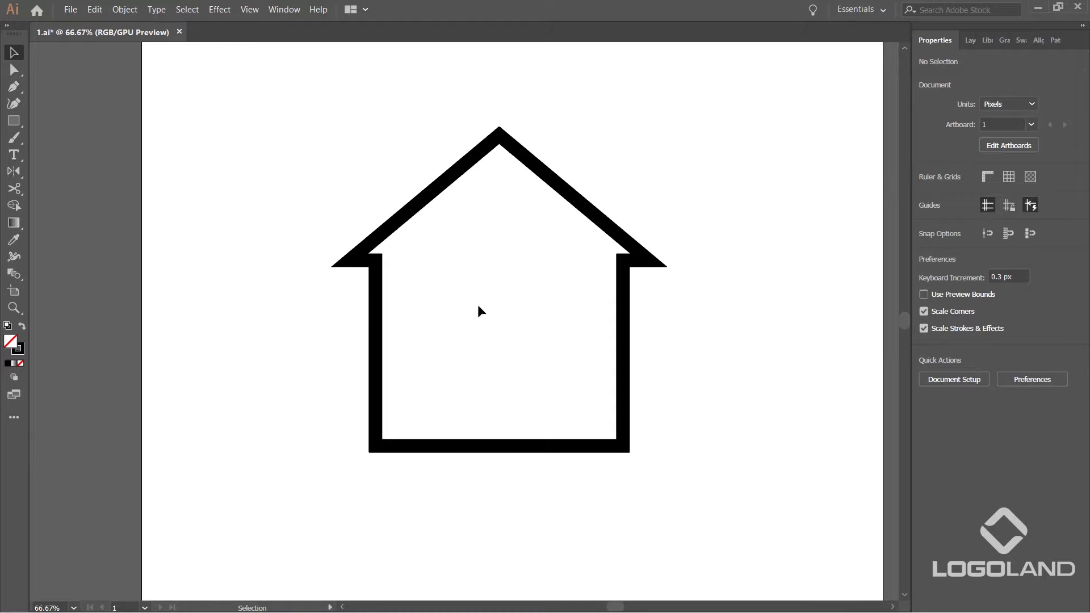
click(14, 121)
drag(831, 447, 741, 417)
drag(667, 242, 755, 454)
click(13, 54)
click(640, 118)
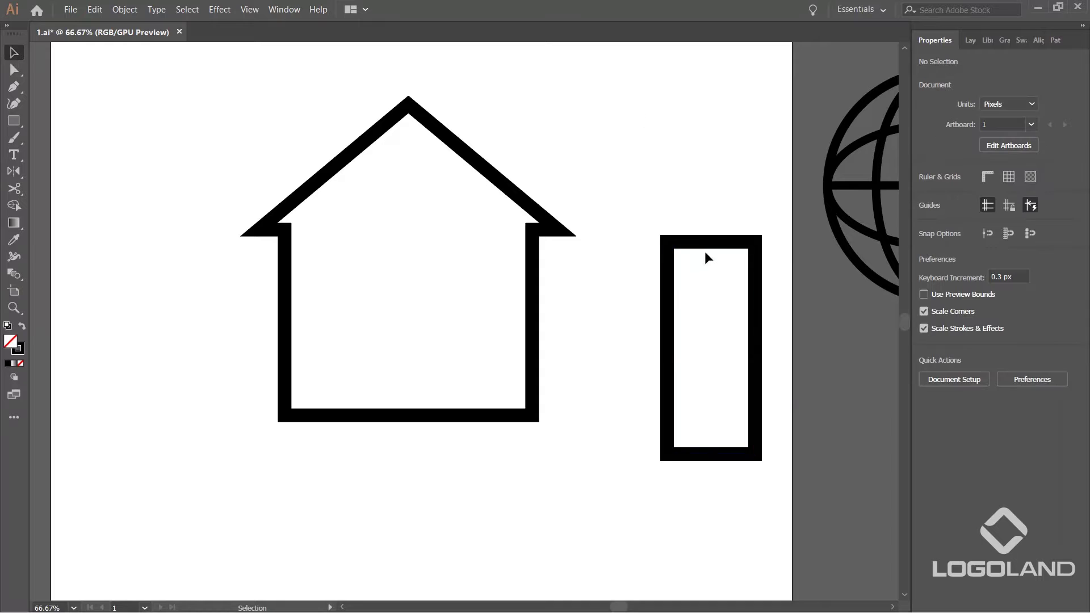
Move the door rectangle onto the house, centred horizontally and extending below the floor line.
drag(704, 244, 406, 251)
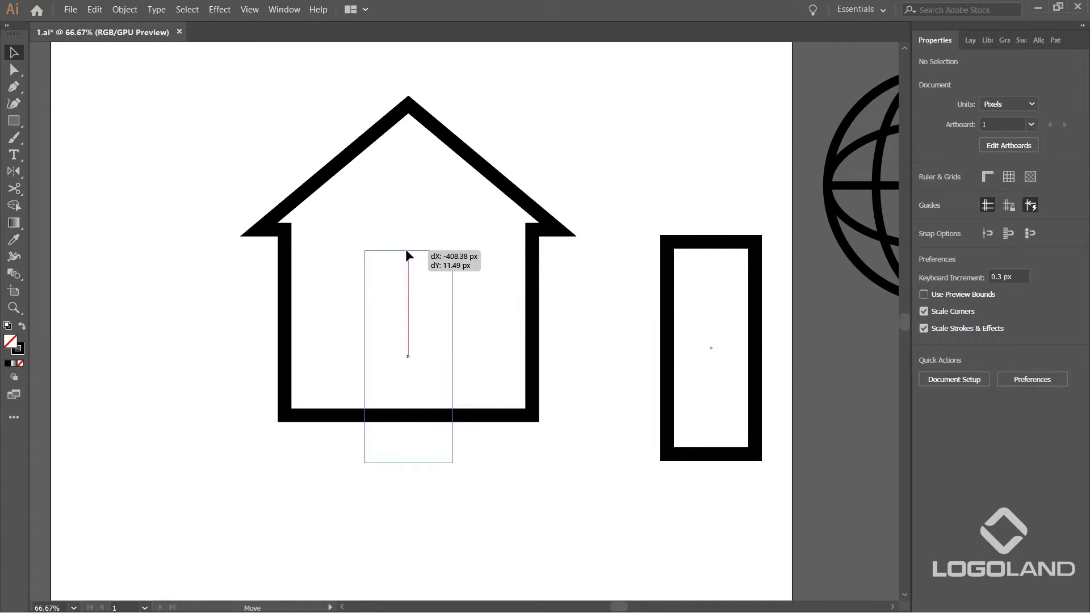
drag(406, 250, 406, 252)
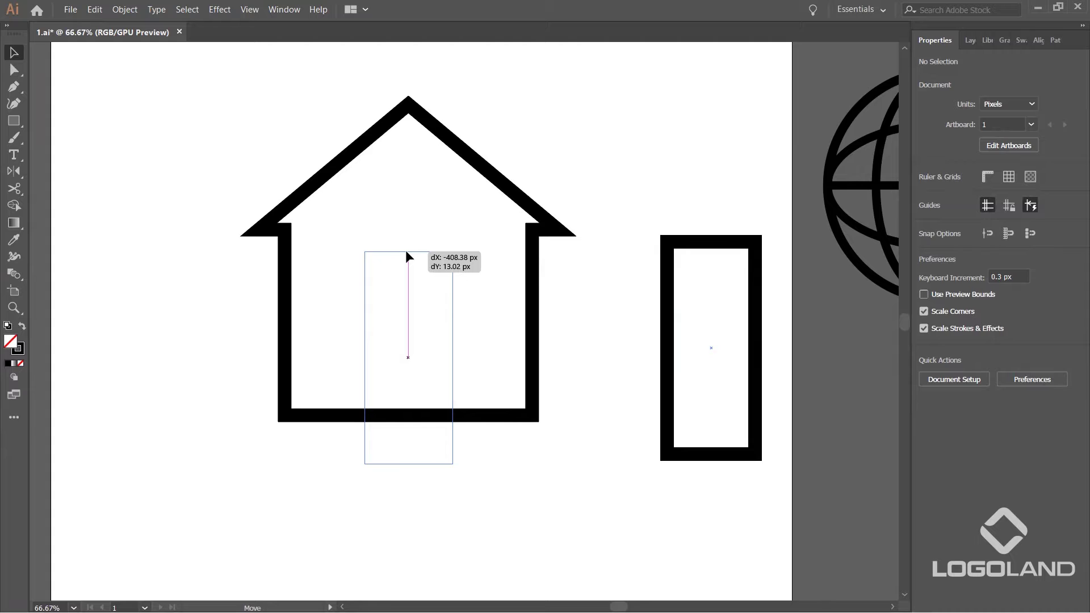
drag(406, 252, 406, 252)
click(581, 506)
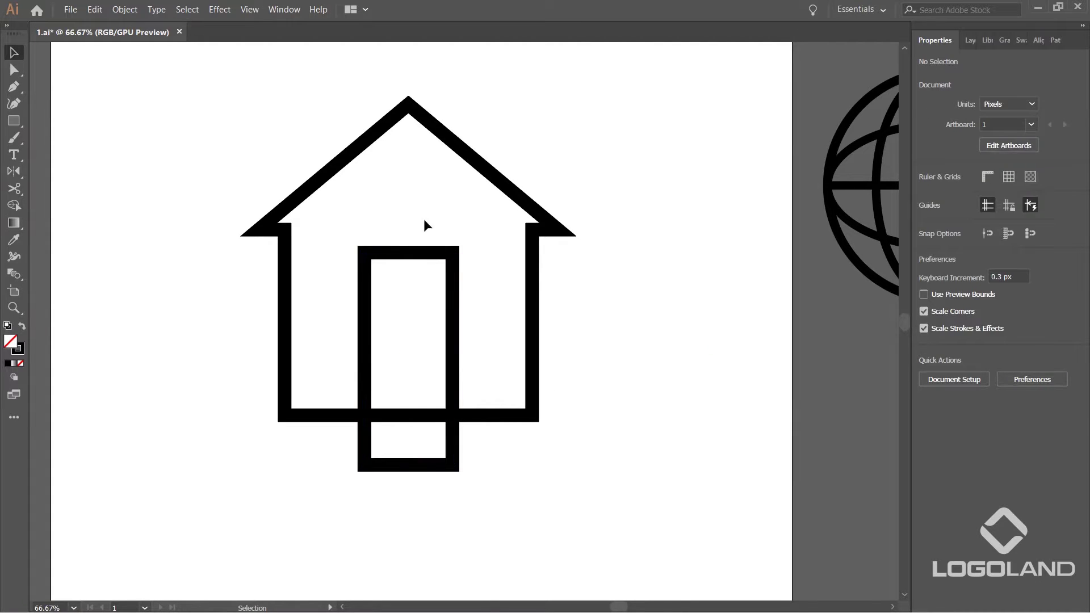
Shrink the door rectangle about its centre to about 98 by 210 px.
click(413, 251)
scroll(414, 251, up, 2)
scroll(405, 258, down, 2)
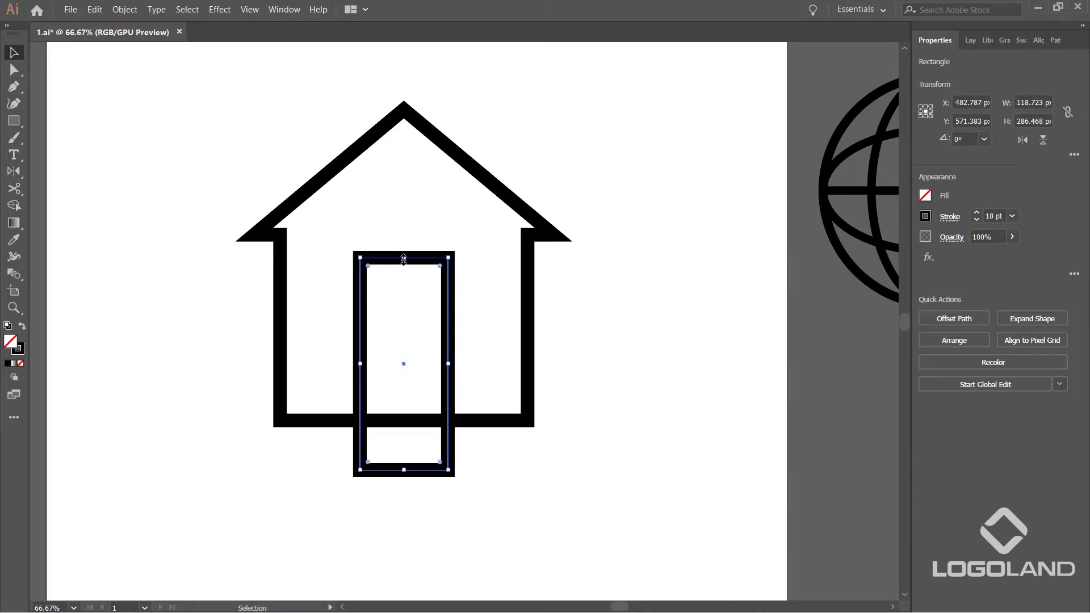
mouse_move(404, 259)
mouse_down()
mouse_move(403, 249)
mouse_move(404, 304)
mouse_up()
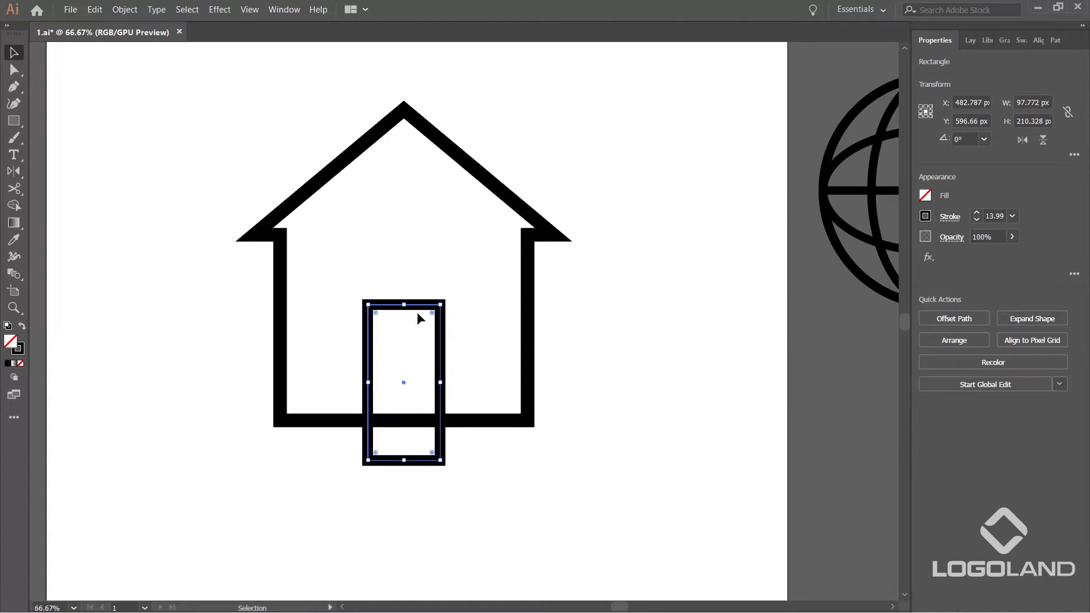
Narrow the door rectangle slightly about its centre and raise its top edge to make it taller.
click(446, 386)
click(441, 384)
drag(443, 384, 436, 386)
click(460, 342)
scroll(446, 334, up, 1)
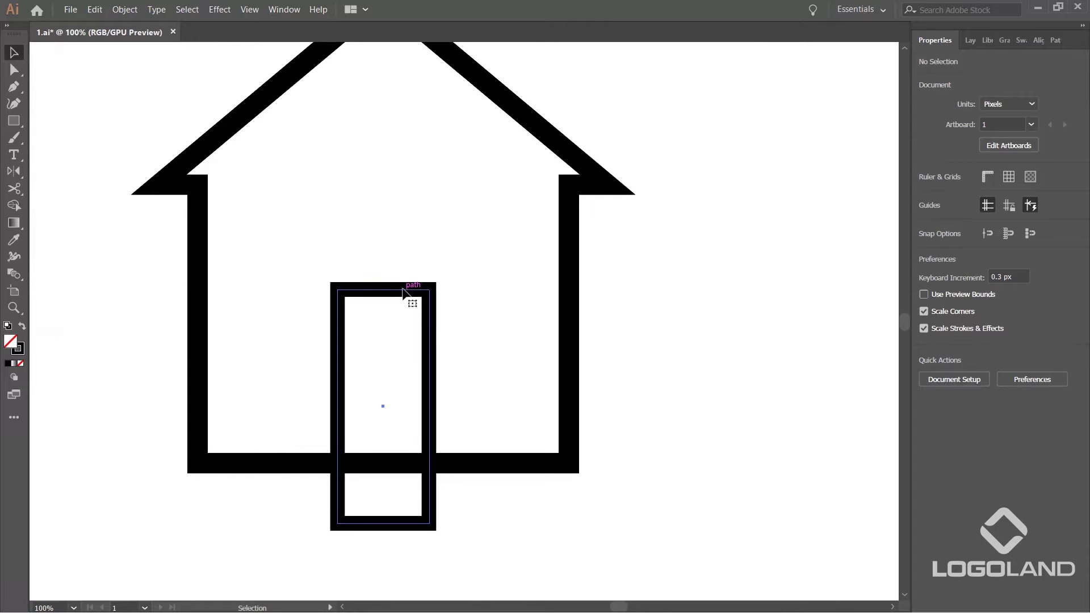
click(408, 290)
drag(387, 290, 391, 263)
click(512, 305)
Cut the door opening out of the house outline with Shape Builder, removing the door area and the part below the floor.
key(ctrl+minus)
scroll(511, 305, down, 1)
drag(382, 453, 548, 329)
scroll(549, 326, up, 1)
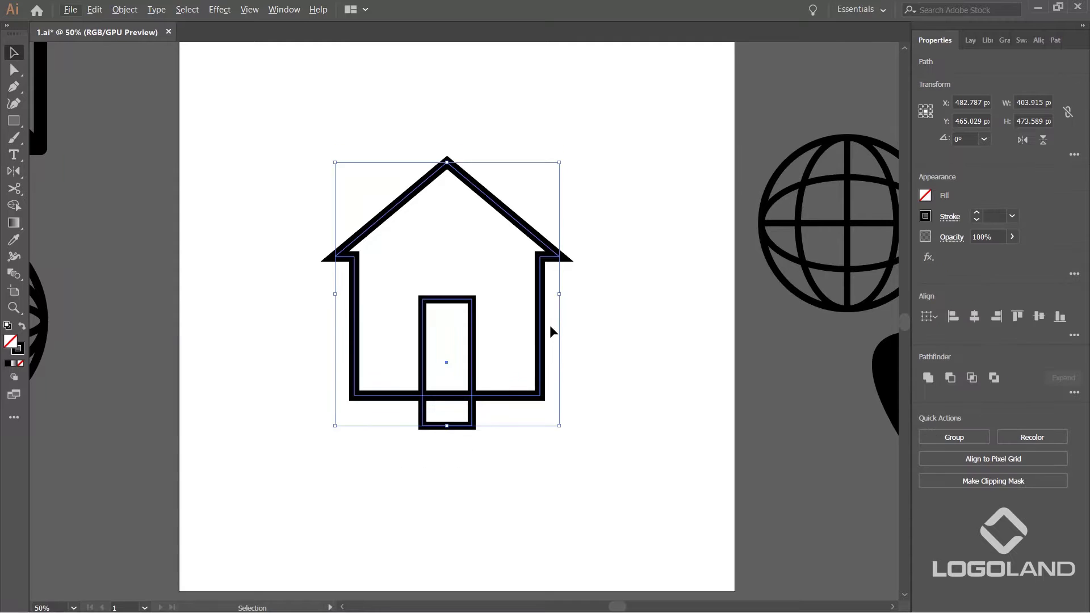
key(shift+m)
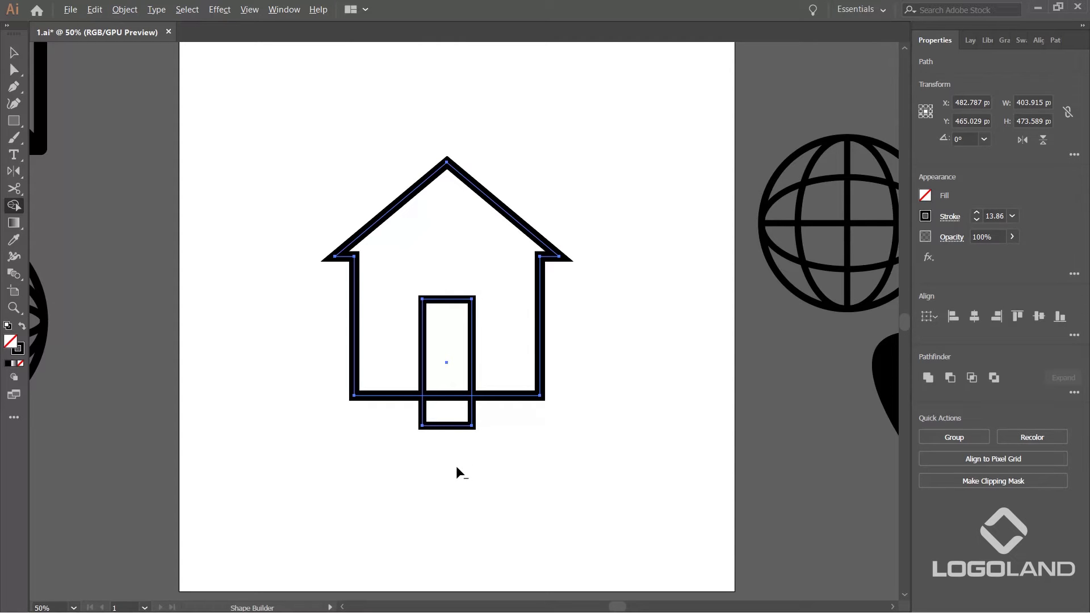
mouse_move(448, 400)
mouse_down()
mouse_move(452, 380)
mouse_move(452, 414)
mouse_up()
key(v)
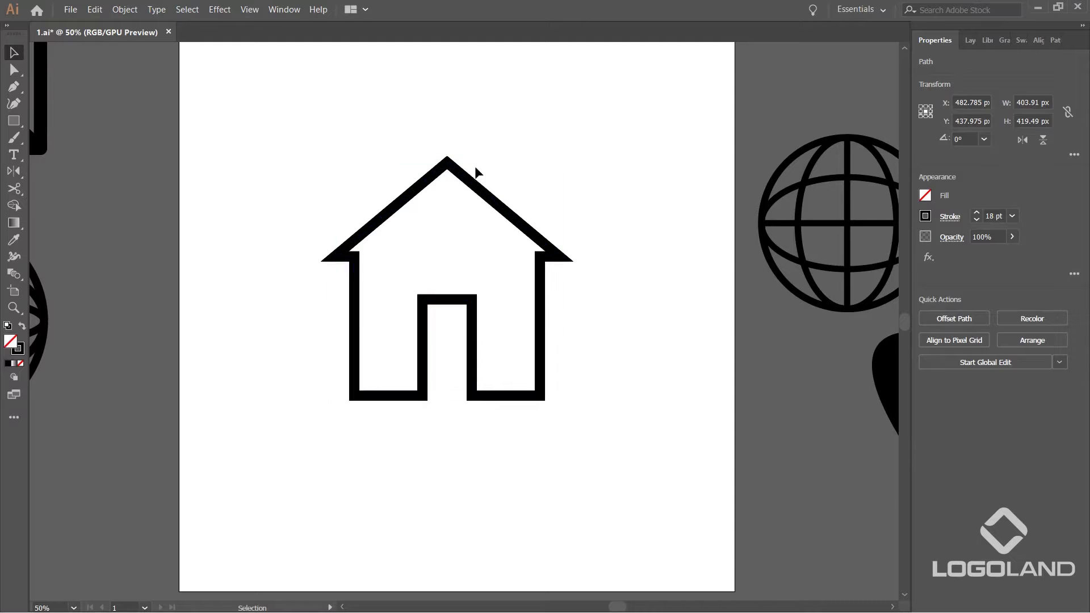
click(646, 180)
Draw a small unfilled circle with an 18 pt black stroke in the house's gable, above the door.
key(ctrl+plus)
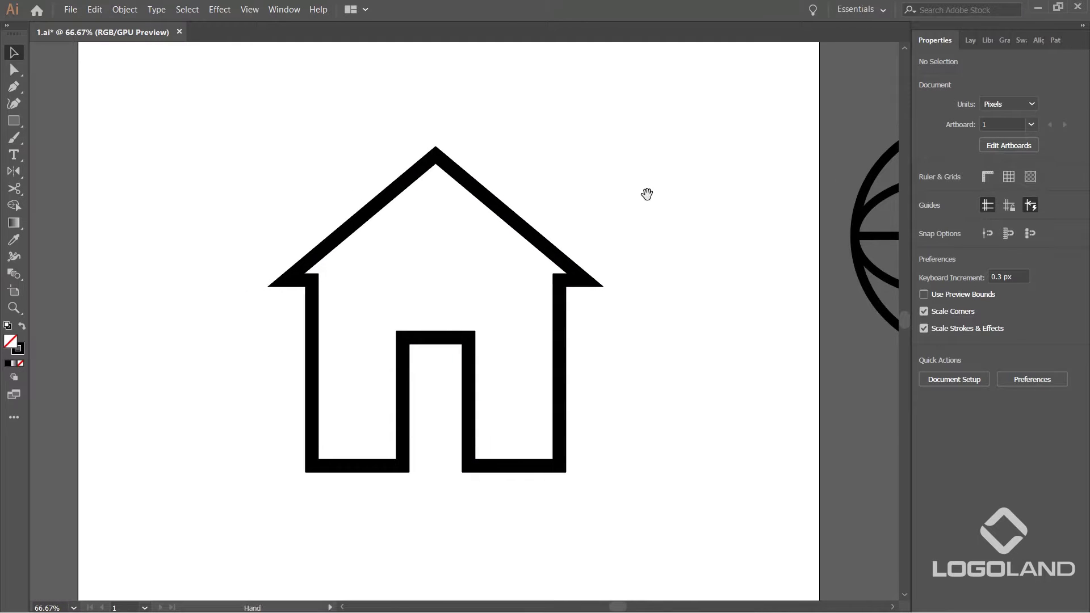
click(13, 120)
click(62, 137)
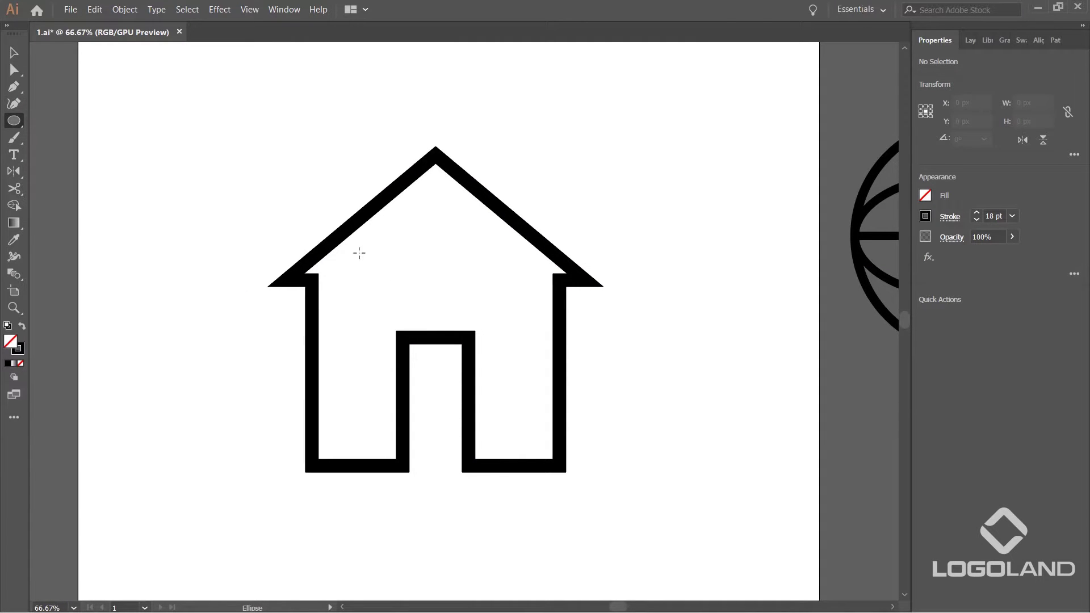
drag(408, 236, 454, 289)
key(v)
click(503, 251)
click(603, 187)
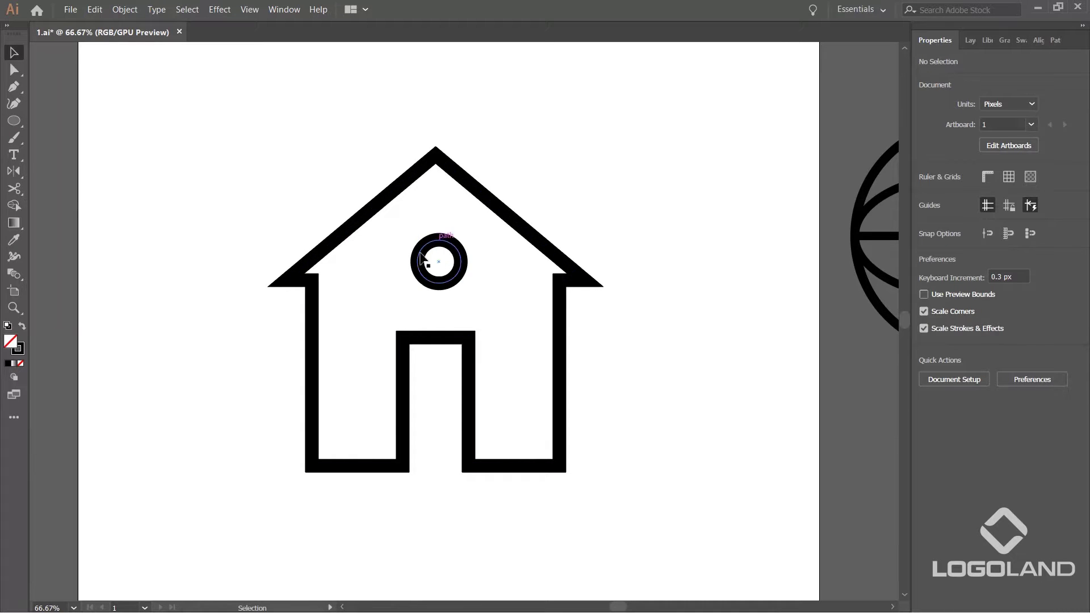
Move the small circle out of the house to the empty area right of the roof.
scroll(466, 274, down, 1)
drag(461, 273, 590, 207)
scroll(585, 202, up, 3)
click(530, 254)
Draw a square about 50 by 50 px right of the house and duplicate it into a two-by-two window grid.
click(14, 121)
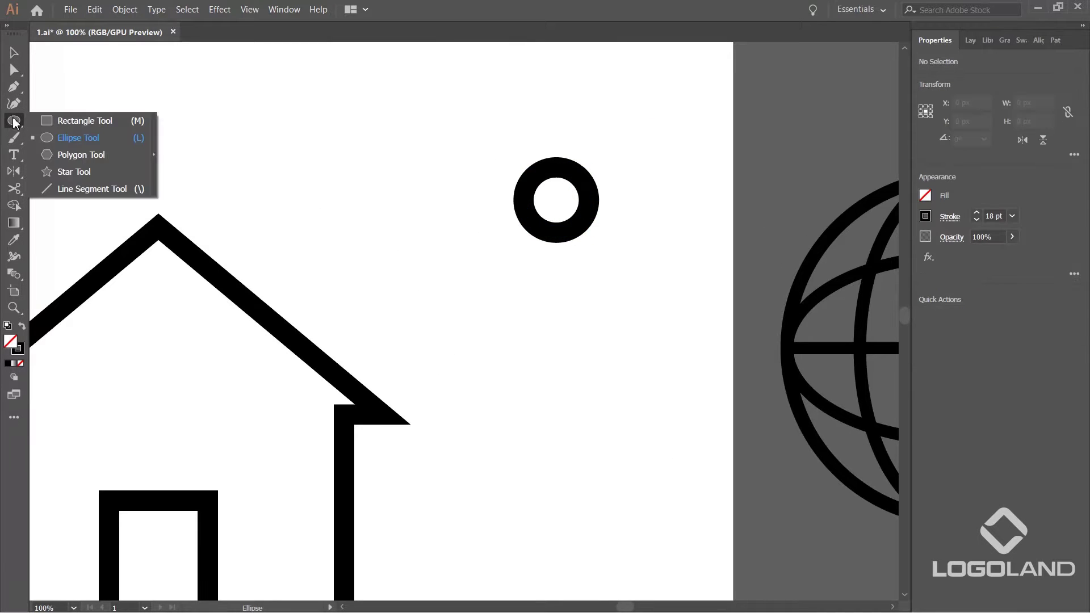
click(71, 121)
mouse_move(414, 252)
mouse_down()
mouse_move(470, 304)
mouse_move(493, 360)
mouse_up()
key(v)
click(577, 314)
click(516, 363)
drag(494, 317, 589, 331)
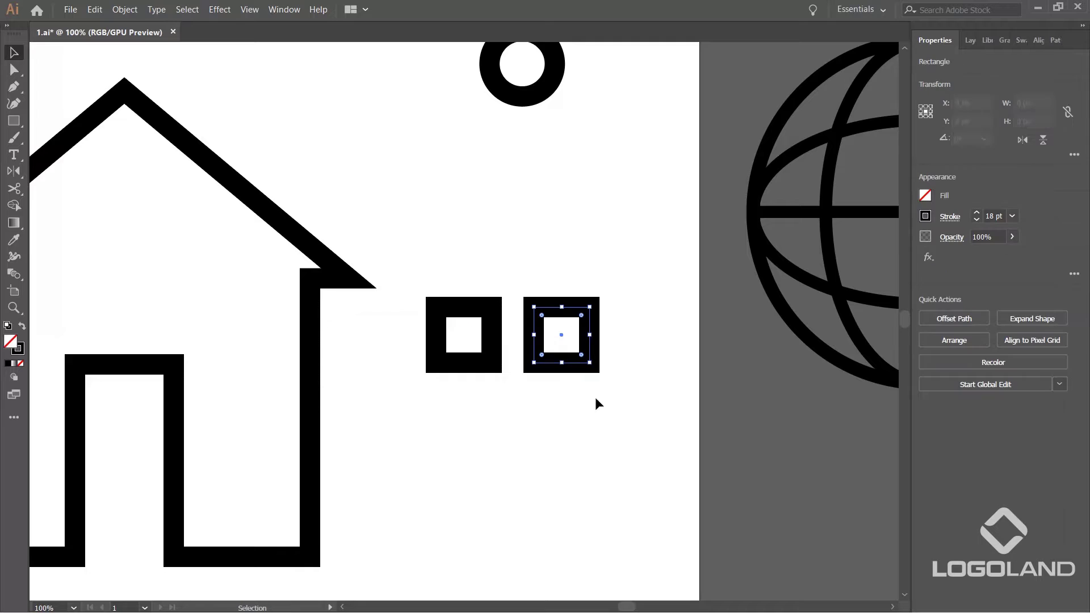
drag(557, 448, 545, 408)
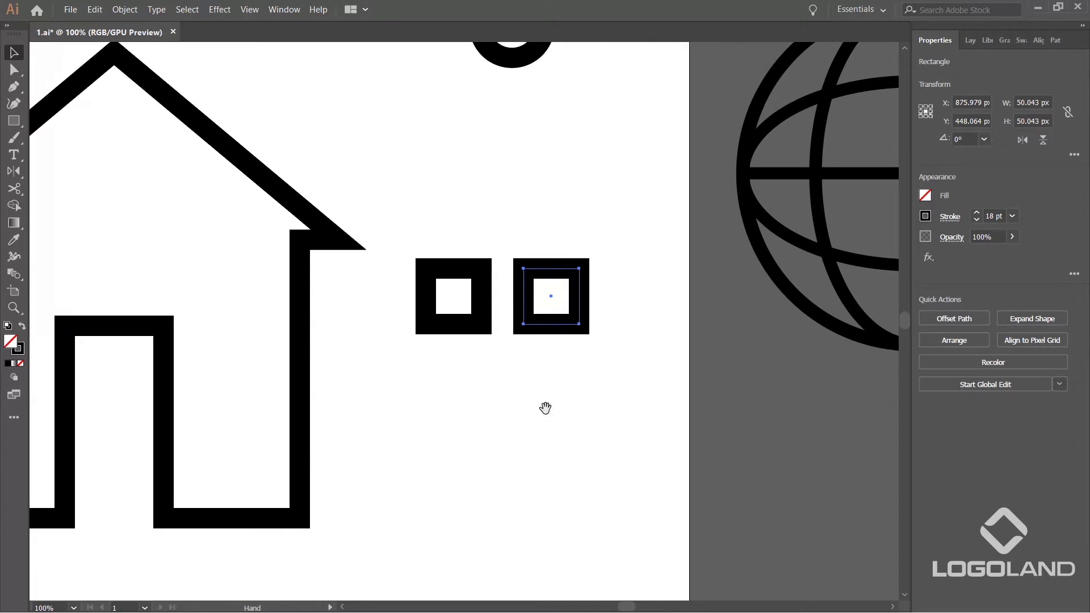
drag(446, 223, 566, 420)
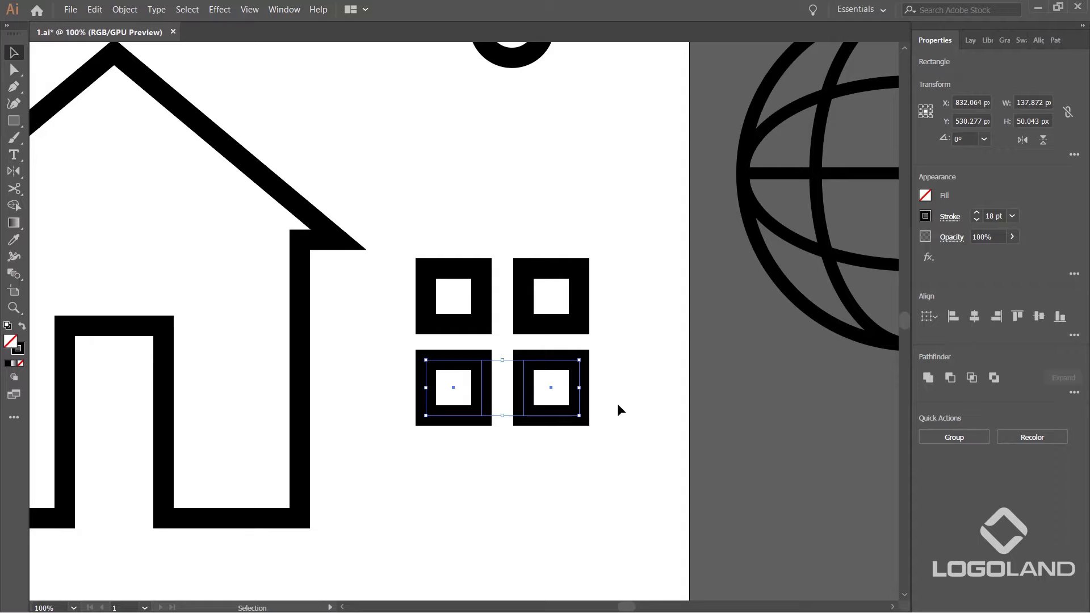
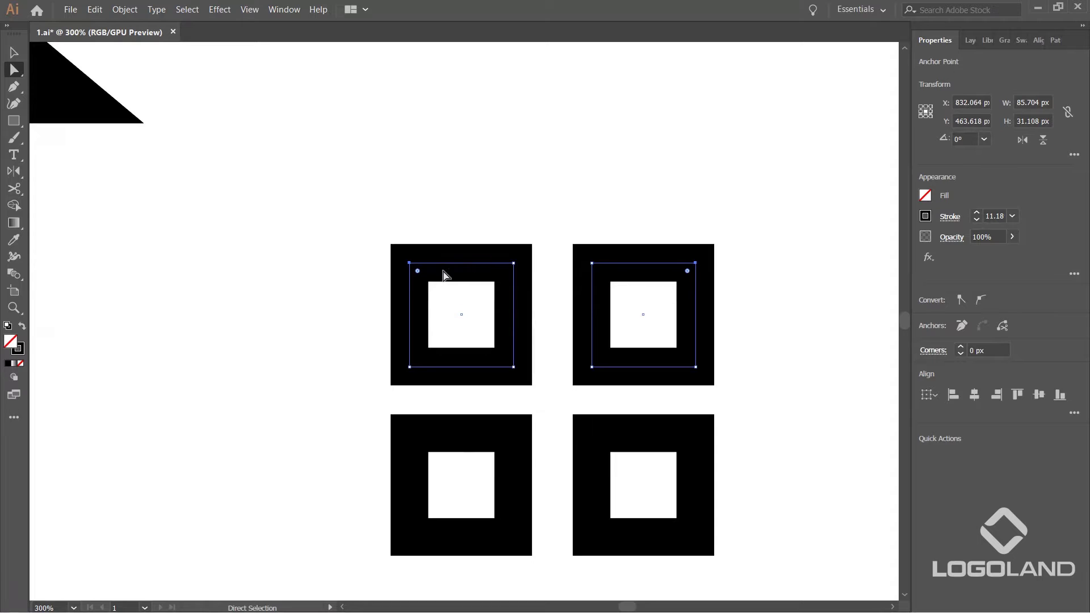
Round the outer corners of the two upper window panes to 31.11 px to form an arched top.
drag(418, 271, 596, 443)
scroll(644, 324, down, 4)
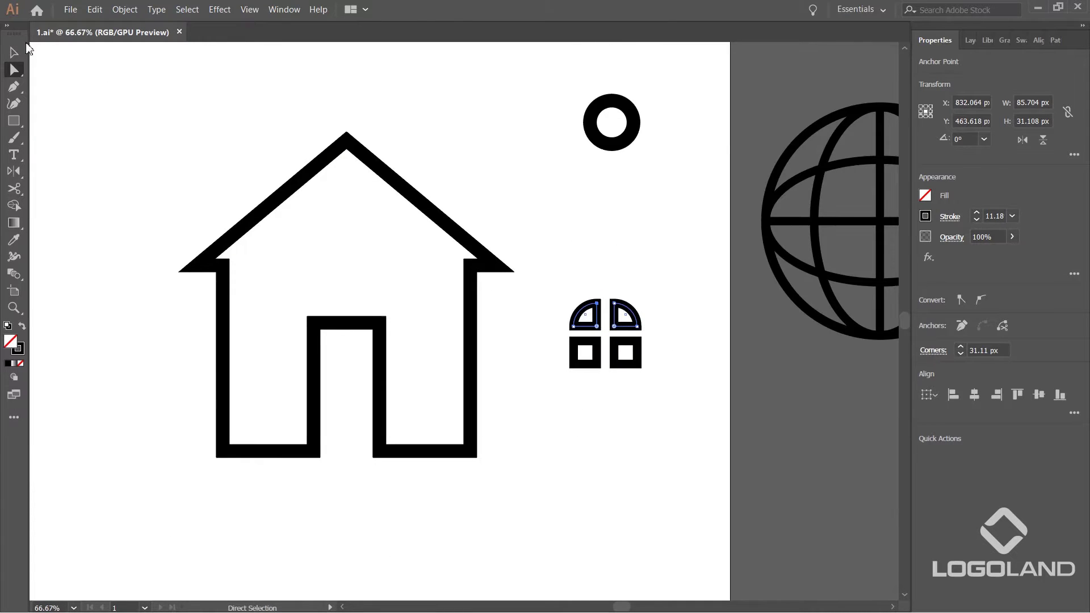
click(573, 242)
scroll(574, 242, up, 1)
drag(563, 306, 680, 355)
scroll(590, 251, up, 1)
click(662, 316)
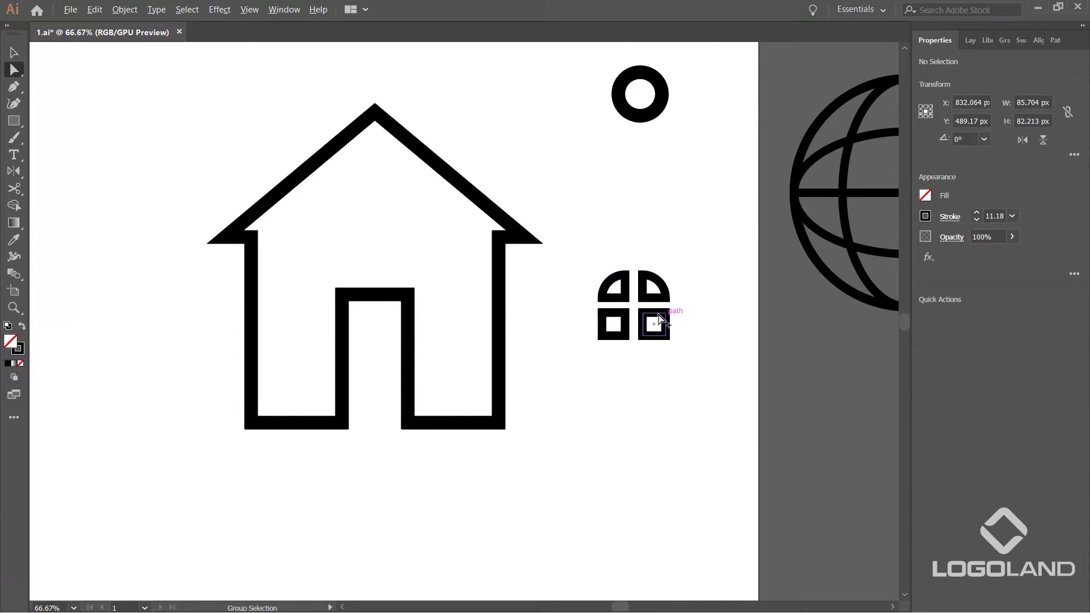
Shift the two right-hand window panes 3 px to the left to narrow the gap between the columns.
scroll(661, 316, up, 4)
drag(544, 91, 772, 419)
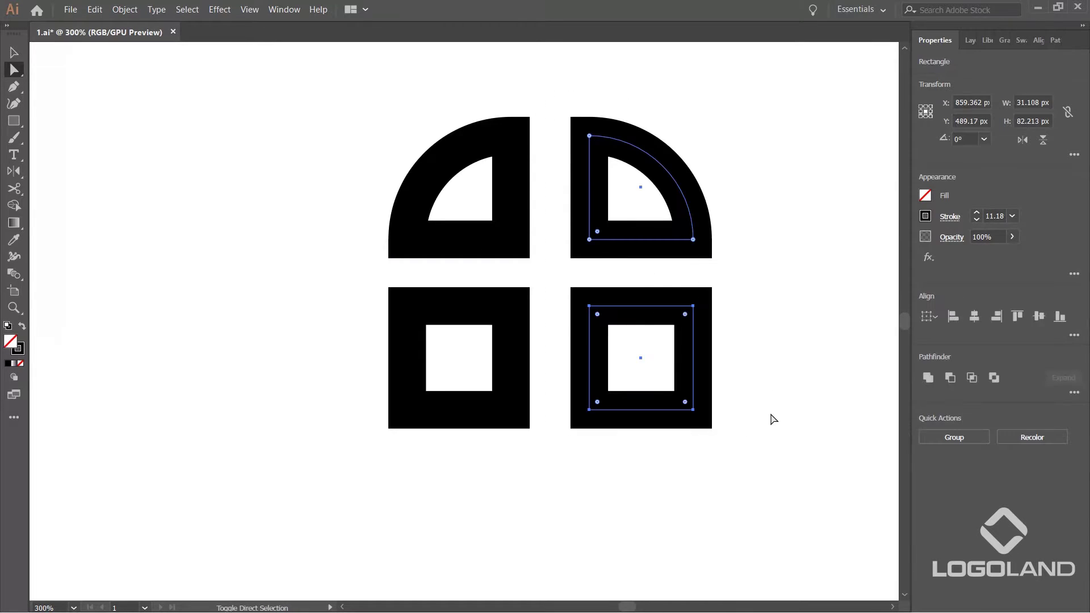
key(Left)
key(Left)
key(Left)
key(v)
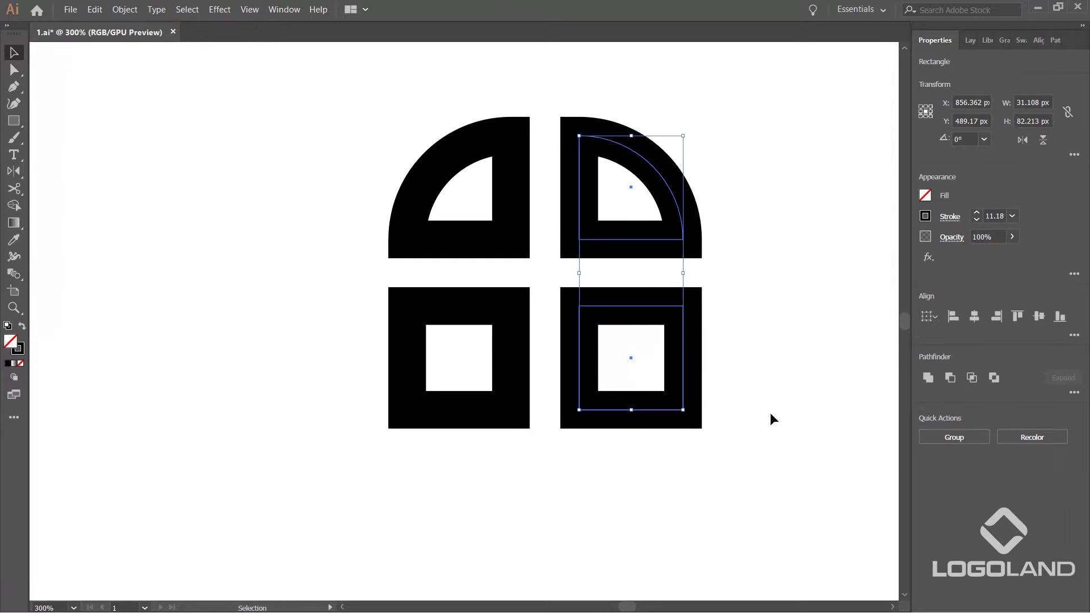
click(764, 338)
scroll(700, 249, down, 3)
drag(567, 175, 757, 380)
drag(605, 40, 713, 92)
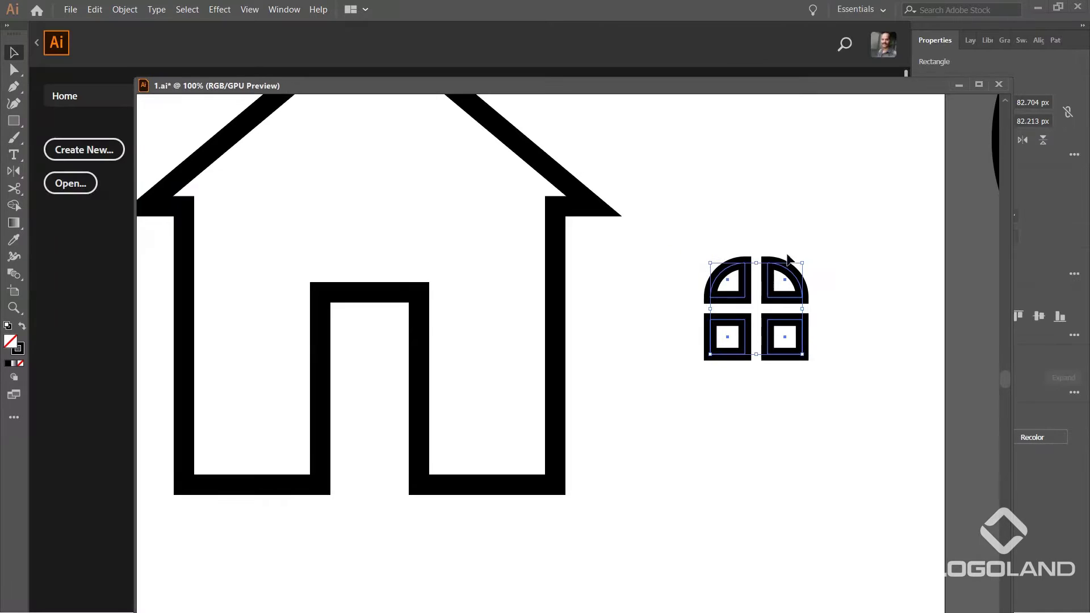
scroll(597, 261, down, 2)
drag(277, 93, 183, 31)
click(574, 323)
Move the four-pane window into the house's gable, centred horizontally above the door.
drag(545, 284, 644, 384)
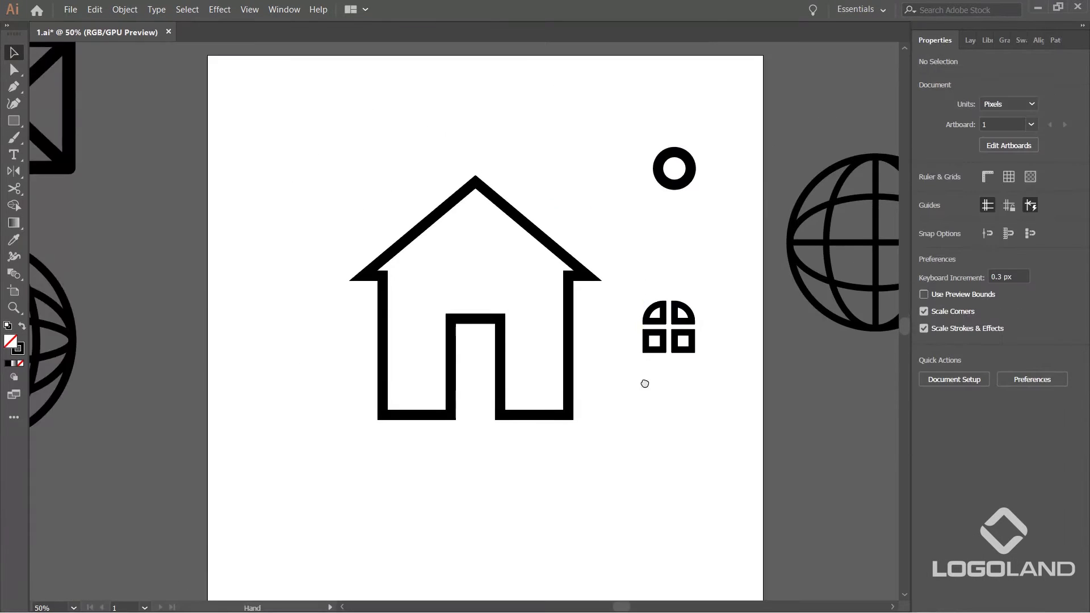
scroll(644, 382, up, 1)
drag(631, 244, 738, 394)
drag(690, 307, 434, 227)
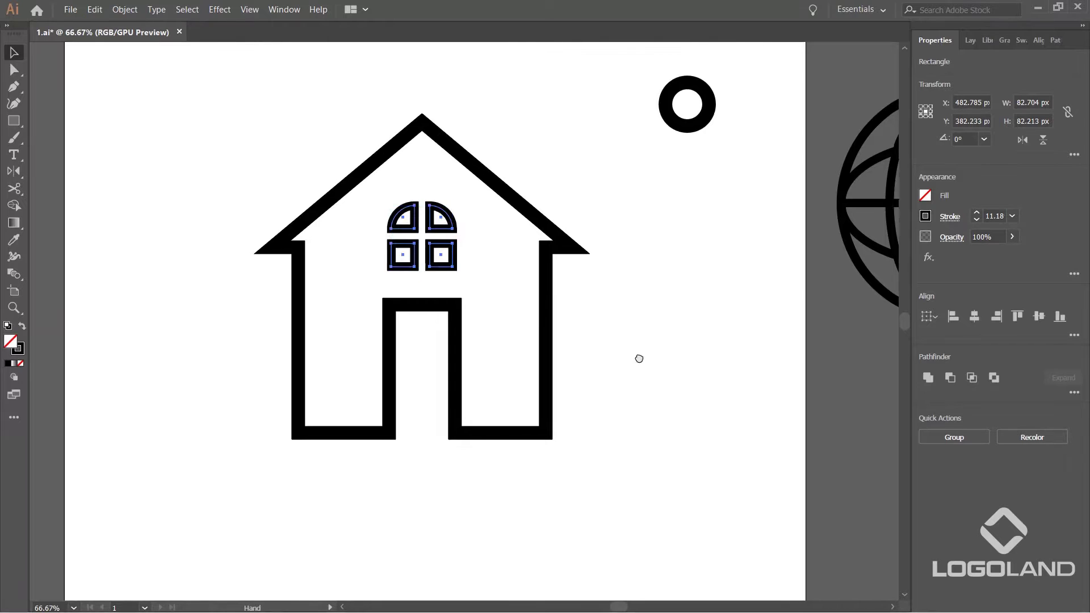
scroll(637, 357, up, 1)
scroll(517, 178, down, 1)
Place a copy of the outline house with its window outside the artboard, beyond its lower-right corner.
click(397, 180)
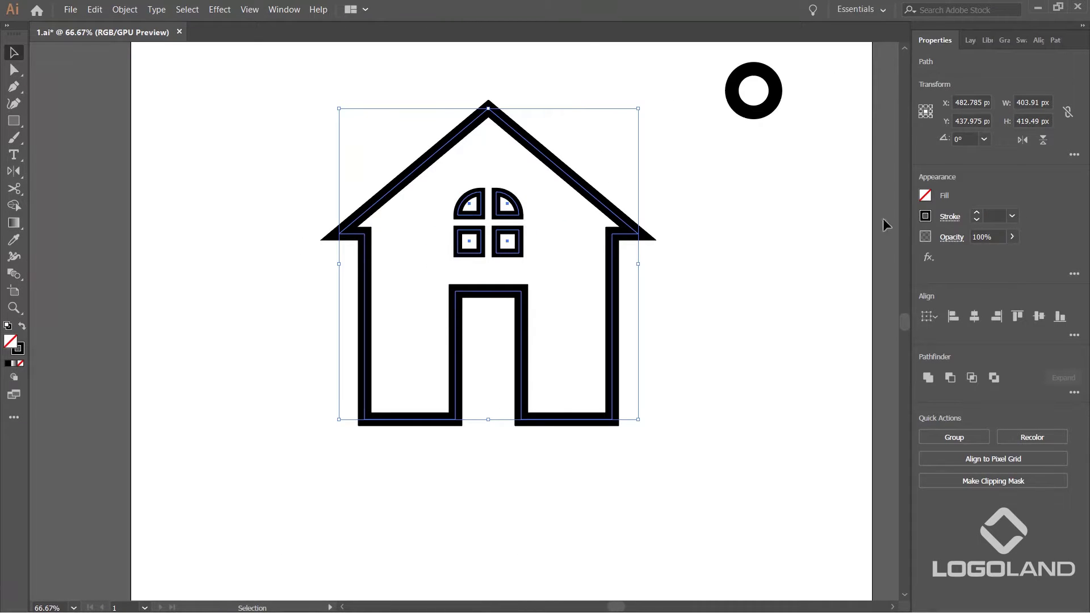
click(701, 204)
click(602, 205)
click(324, 124)
drag(262, 116, 674, 363)
click(640, 207)
scroll(640, 207, down, 1)
drag(624, 366, 625, 368)
scroll(547, 261, down, 2)
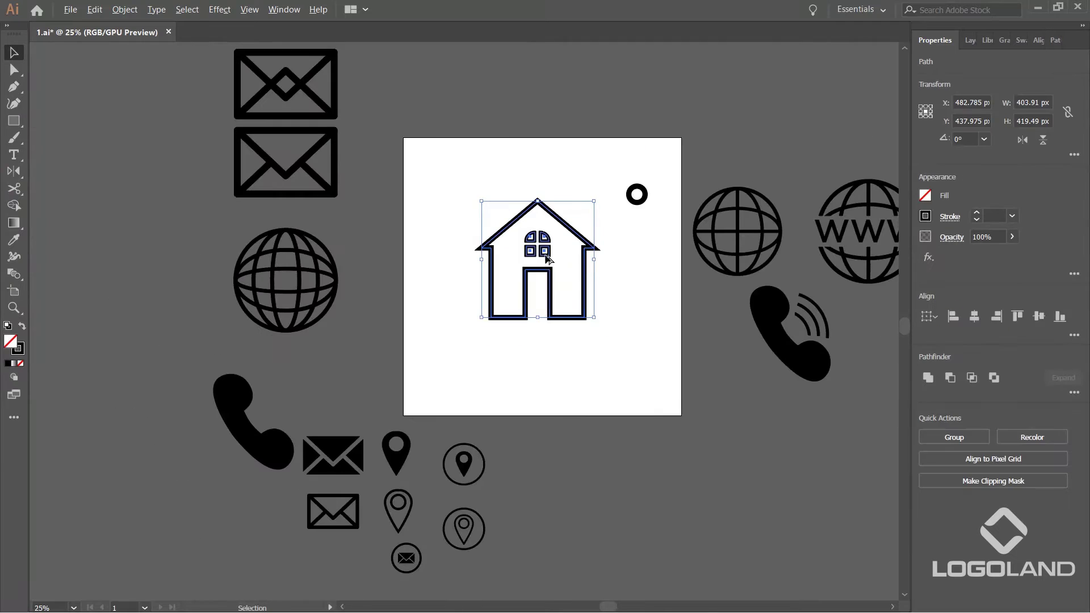
drag(547, 258, 725, 525)
click(635, 335)
Swap fill and stroke on the artboard house's four window panes, making them solid black without a stroke.
scroll(593, 266, up, 3)
drag(388, 170, 496, 239)
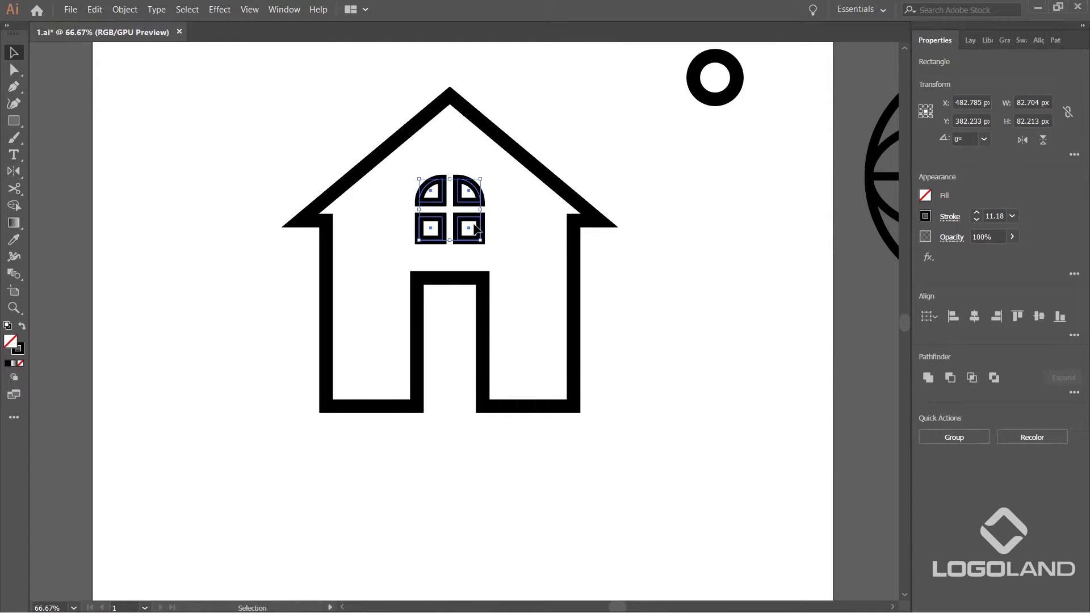
click(924, 217)
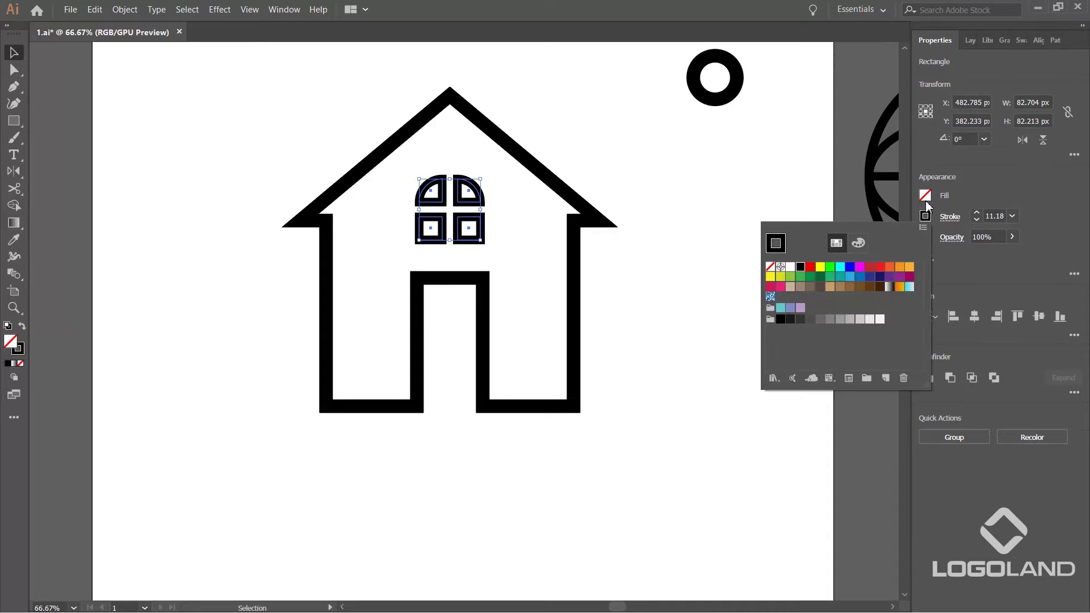
click(23, 330)
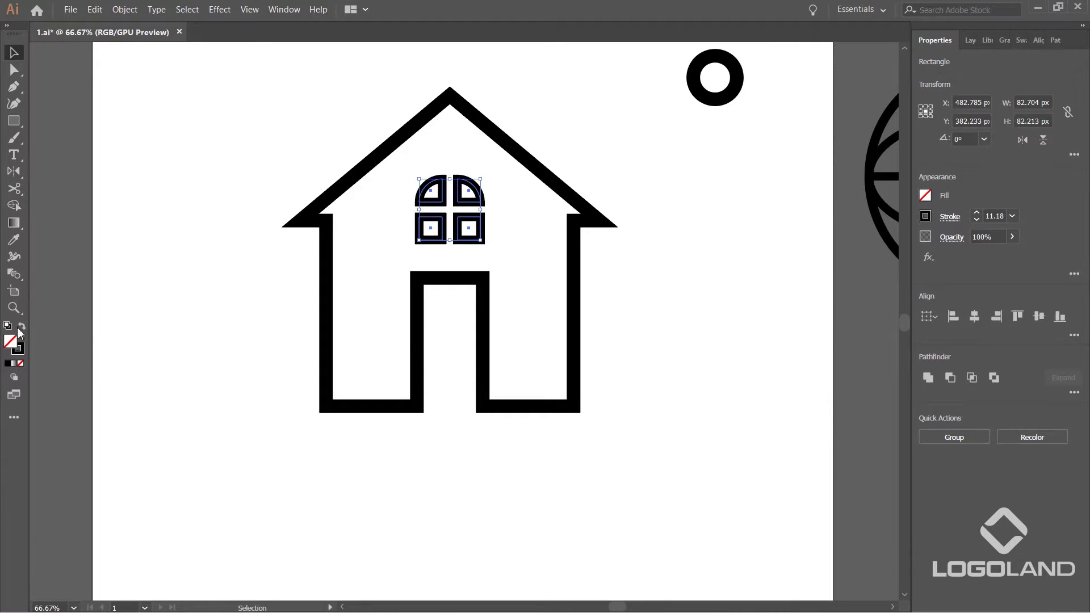
click(21, 327)
click(392, 164)
Shift the two left-hand window panes 9 px to the right, closer to the right-hand column.
scroll(391, 164, up, 4)
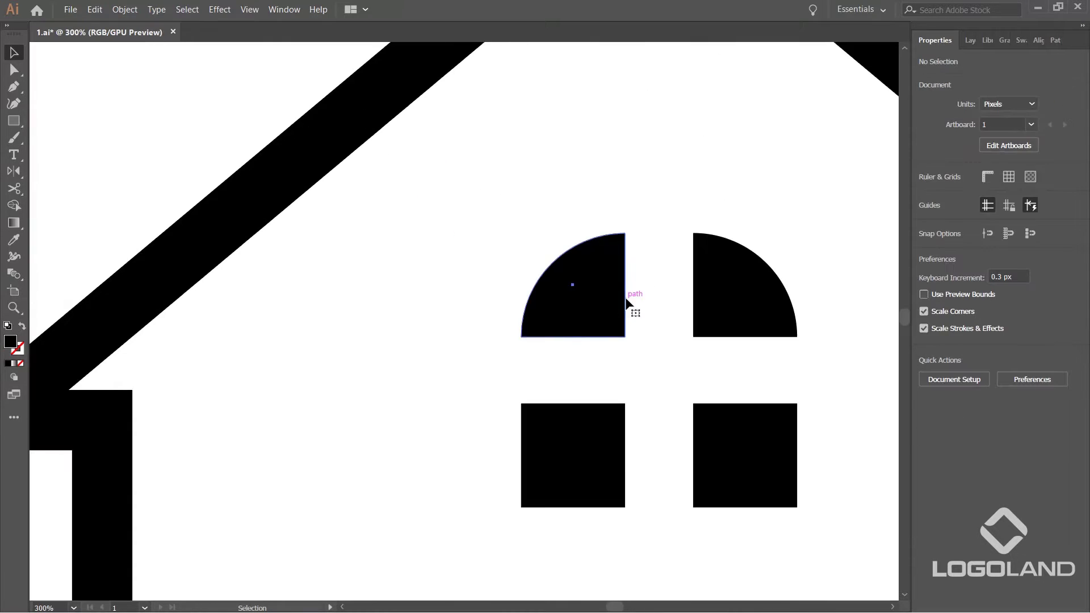
click(625, 299)
drag(668, 318, 584, 271)
drag(413, 188, 536, 395)
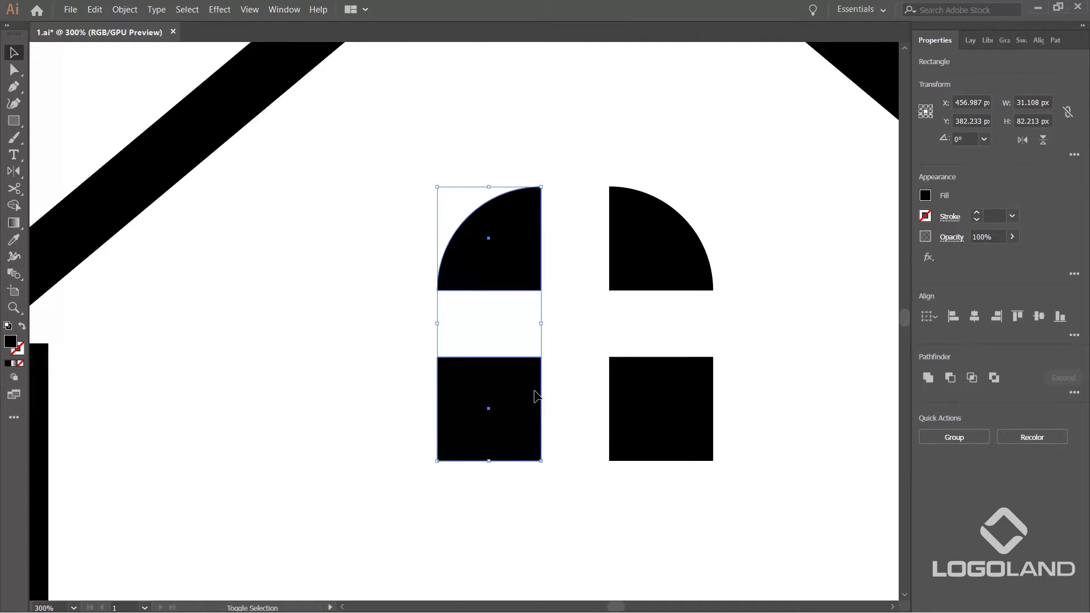
key(Right)
key(Right)
key(Right)
key(Right)
key(Right)
key(Right)
key(Right)
key(Right)
key(Right)
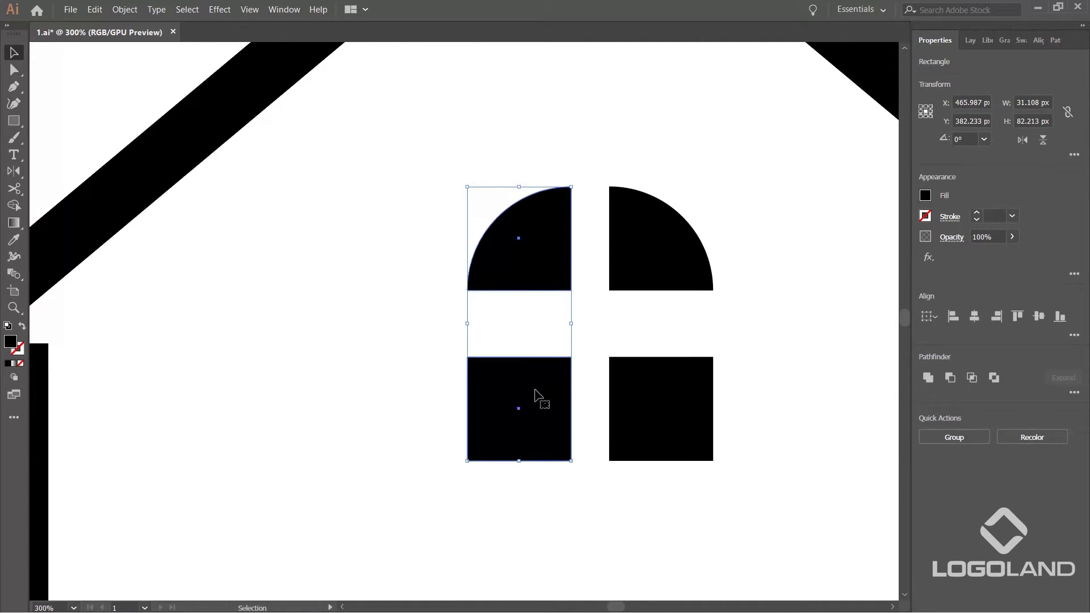
Shift the two lower window panes 9 px up, closer to the arched upper panes.
drag(437, 416, 732, 493)
key(Up)
key(Up)
key(Up)
key(Up)
key(Up)
key(Up)
key(Up)
key(Up)
key(Up)
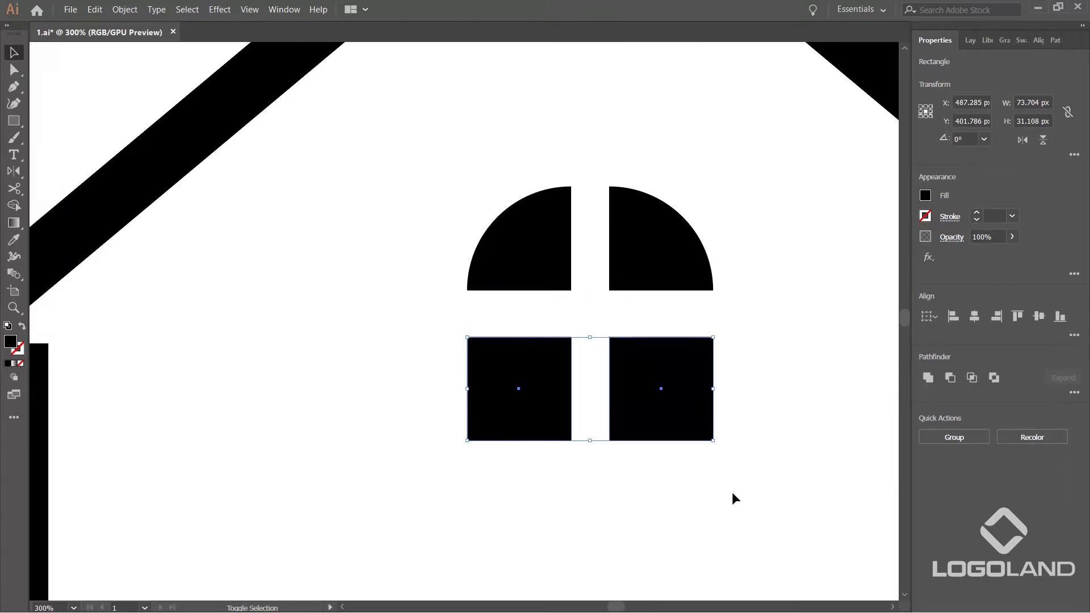
scroll(798, 324, down, 3)
drag(798, 323, 481, 239)
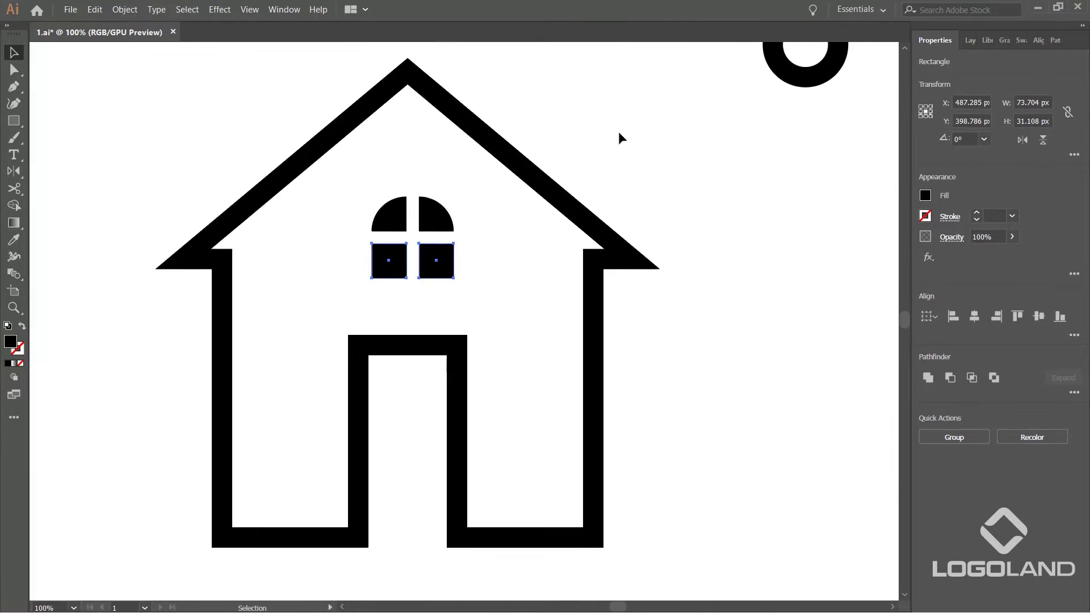
click(618, 131)
Swap fill and stroke on the artboard's house outline, making it a solid black shape without a stroke.
scroll(605, 190, down, 1)
click(620, 230)
click(716, 248)
scroll(579, 232, down, 2)
scroll(562, 195, up, 1)
drag(623, 188, 570, 255)
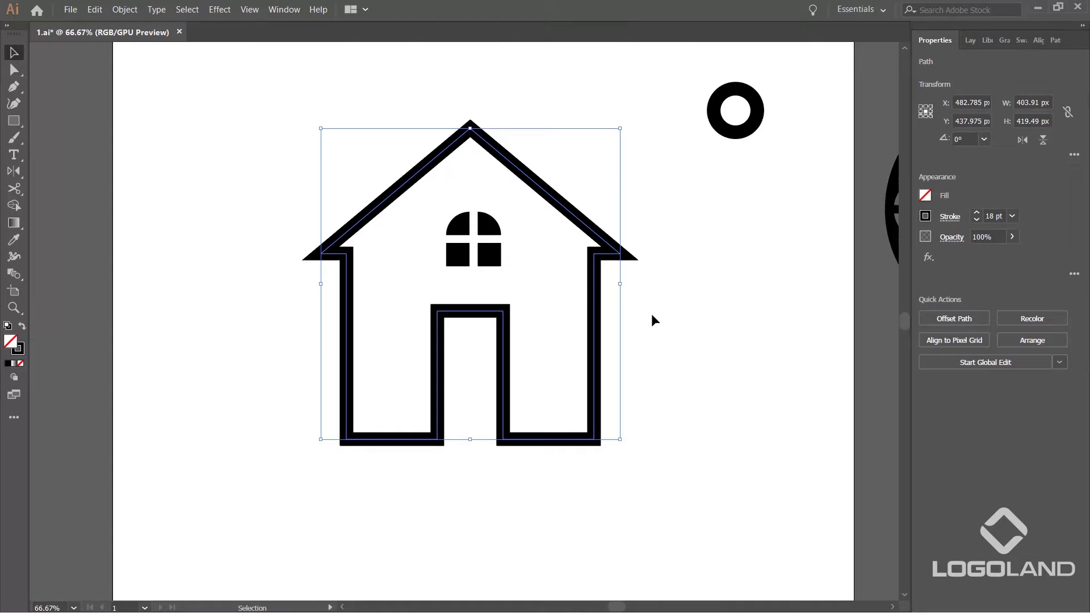
click(22, 327)
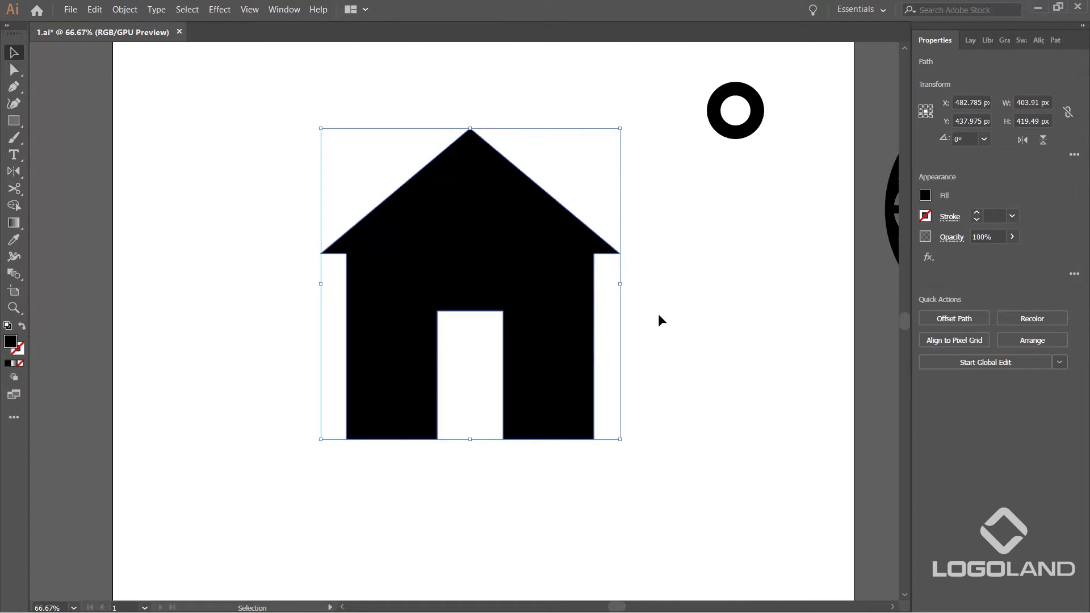
drag(170, 280, 195, 291)
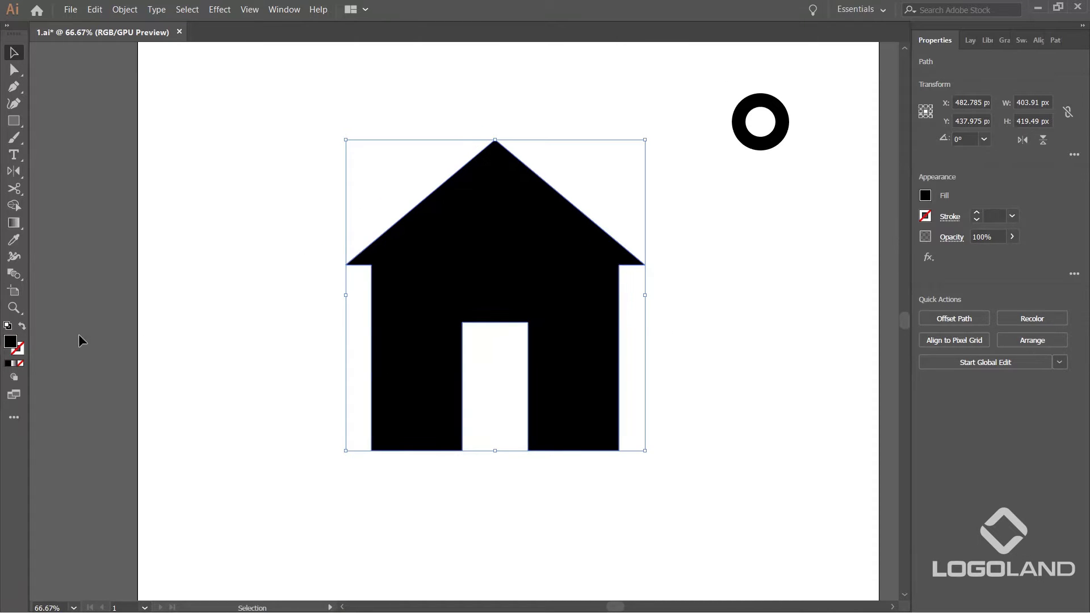
scroll(526, 262, up, 1)
click(690, 238)
Cut the four window panes out of the solid house with Shape Builder.
scroll(500, 196, down, 2)
drag(381, 136, 451, 236)
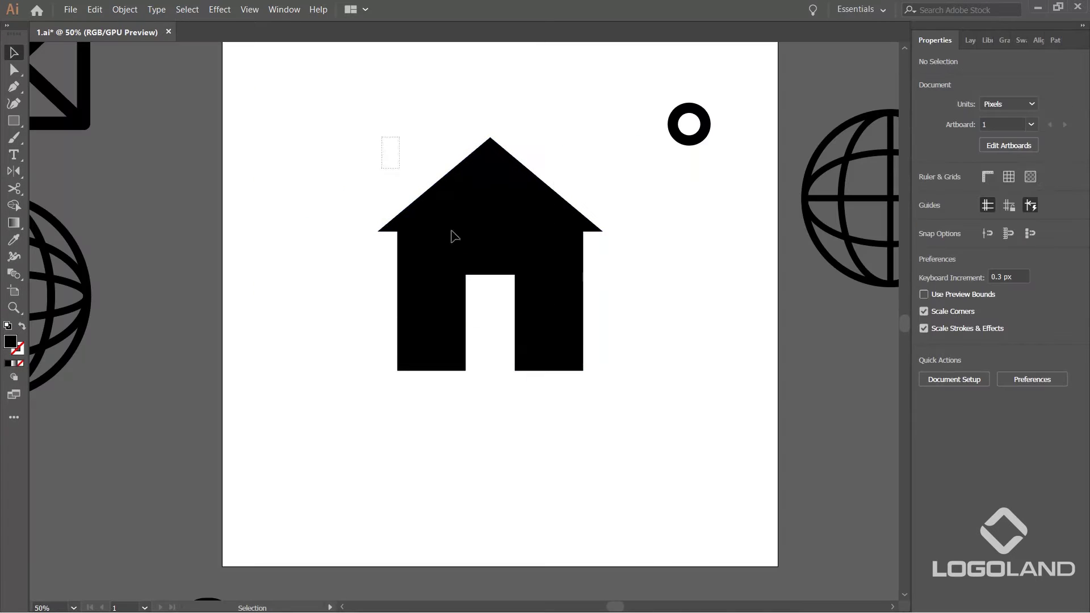
click(454, 236)
scroll(501, 199, up, 1)
drag(591, 222, 573, 247)
key(shift+m)
scroll(467, 247, up, 2)
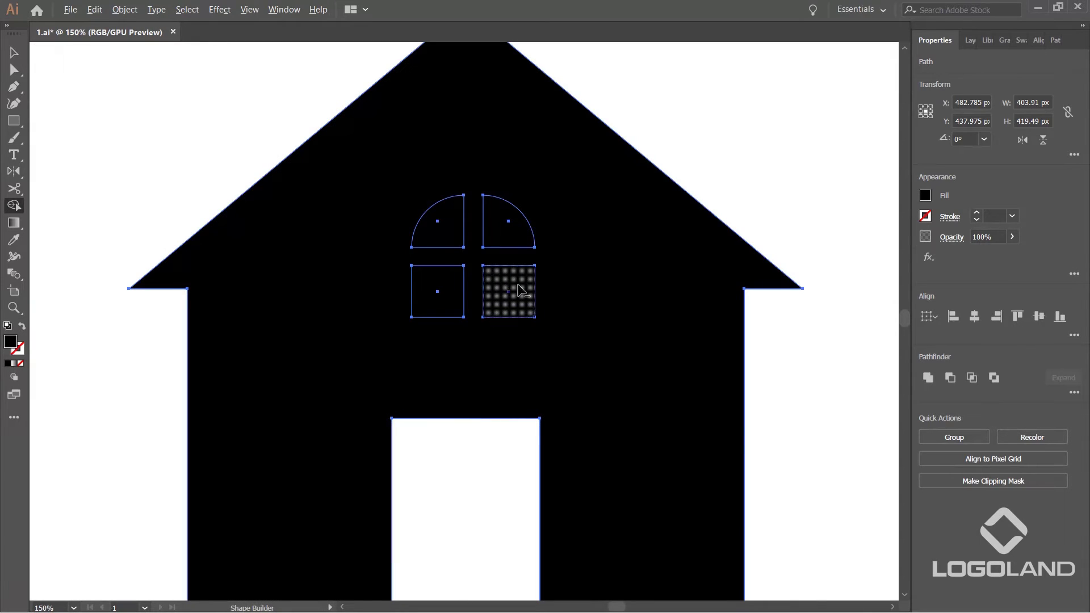
alt+click(517, 287)
alt+click(504, 230)
drag(434, 239, 438, 297)
click(14, 53)
click(35, 71)
Move the solid house off the artboard, placing it to the right of the outline house.
scroll(319, 181, down, 4)
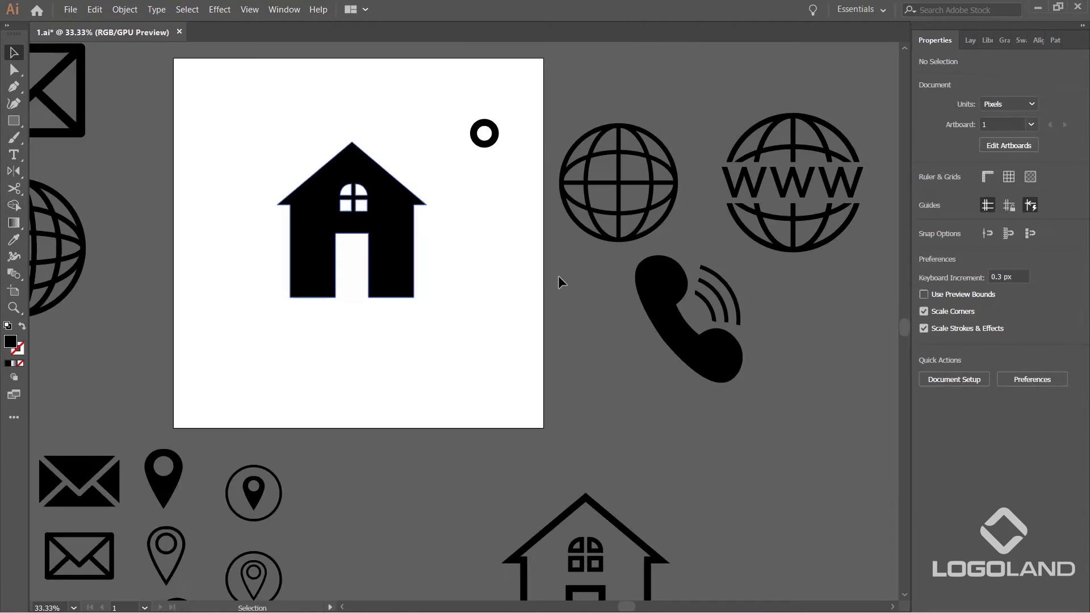
drag(419, 289, 517, 345)
scroll(518, 346, up, 2)
drag(542, 271, 578, 340)
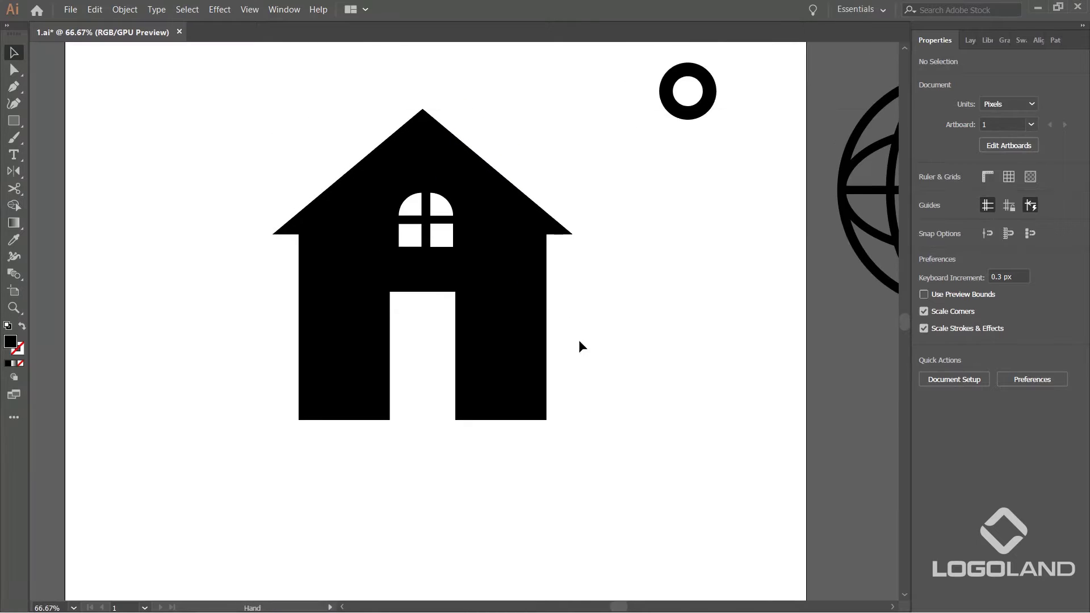
scroll(536, 278, down, 1)
scroll(543, 296, up, 1)
click(469, 287)
scroll(489, 266, up, 1)
scroll(482, 250, down, 3)
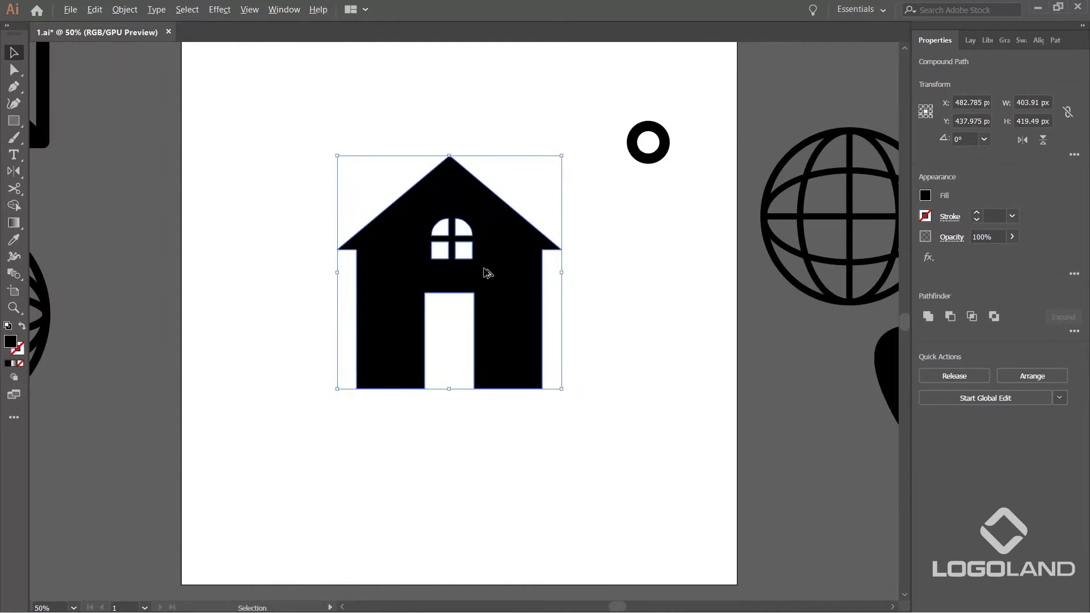
drag(497, 274, 841, 486)
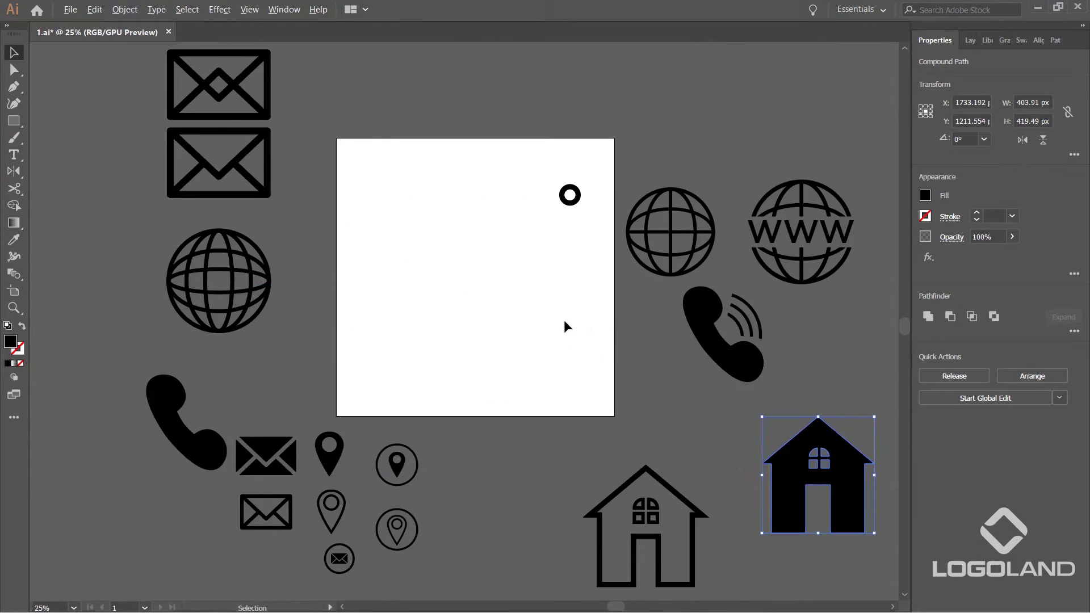
Move the small ring off the artboard, above the neighbouring globe, and activate the Ellipse tool.
scroll(523, 226, up, 2)
drag(644, 193, 804, 124)
click(134, 149)
drag(14, 120, 71, 139)
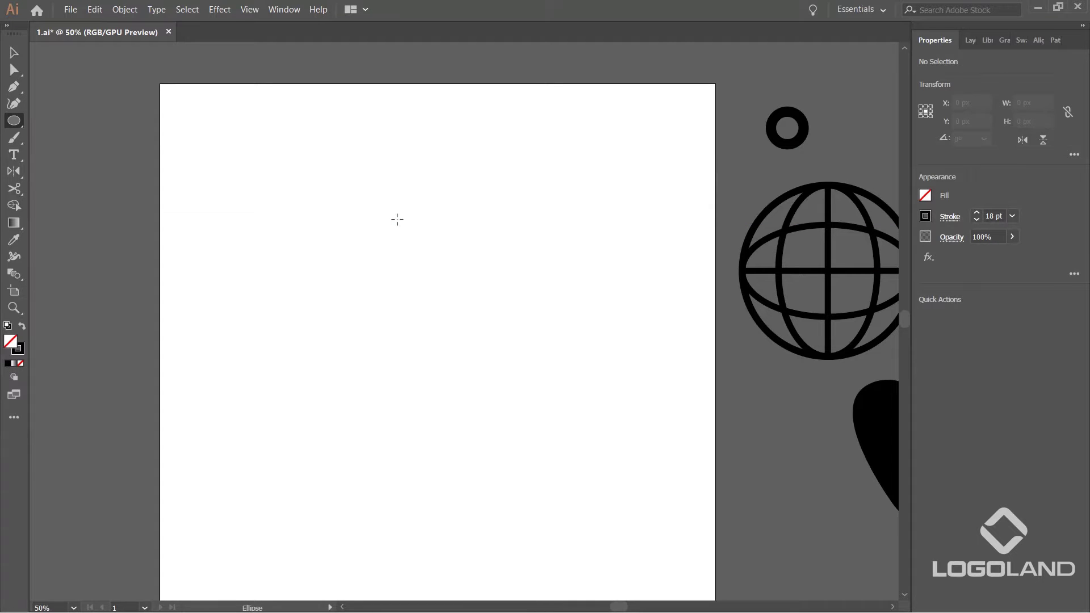
Draw an upright black outline ellipse about 196 px wide and 244 px high on the artboard.
mouse_move(389, 219)
mouse_down()
mouse_move(487, 333)
mouse_move(499, 358)
mouse_move(484, 357)
mouse_move(493, 355)
mouse_up()
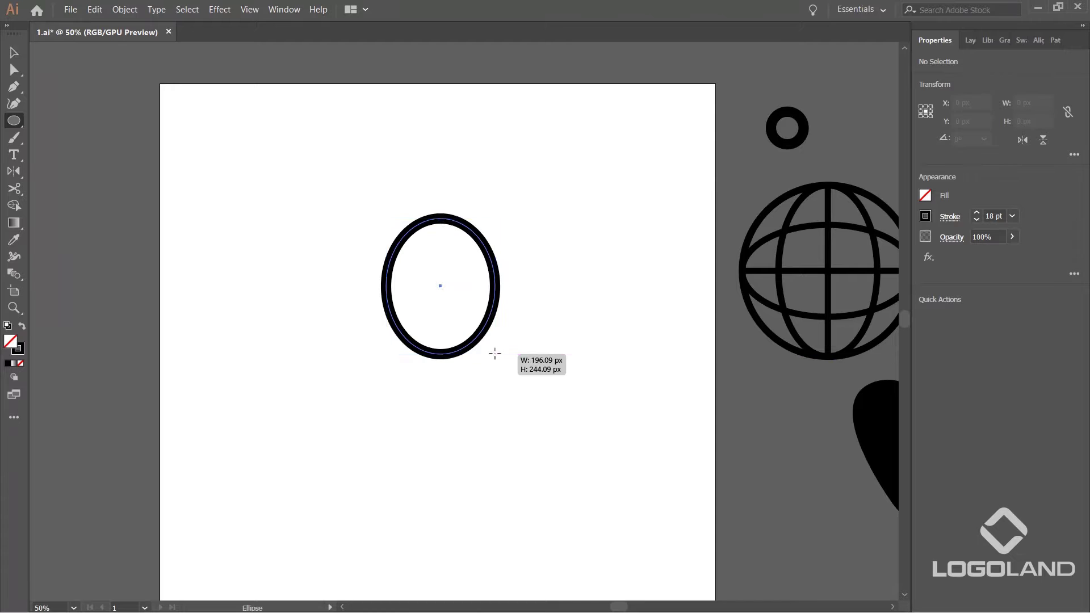
key(v)
scroll(513, 318, up, 1)
Raise both side anchor points of the ellipse by about 12 px to form an egg-shaped head.
key(a)
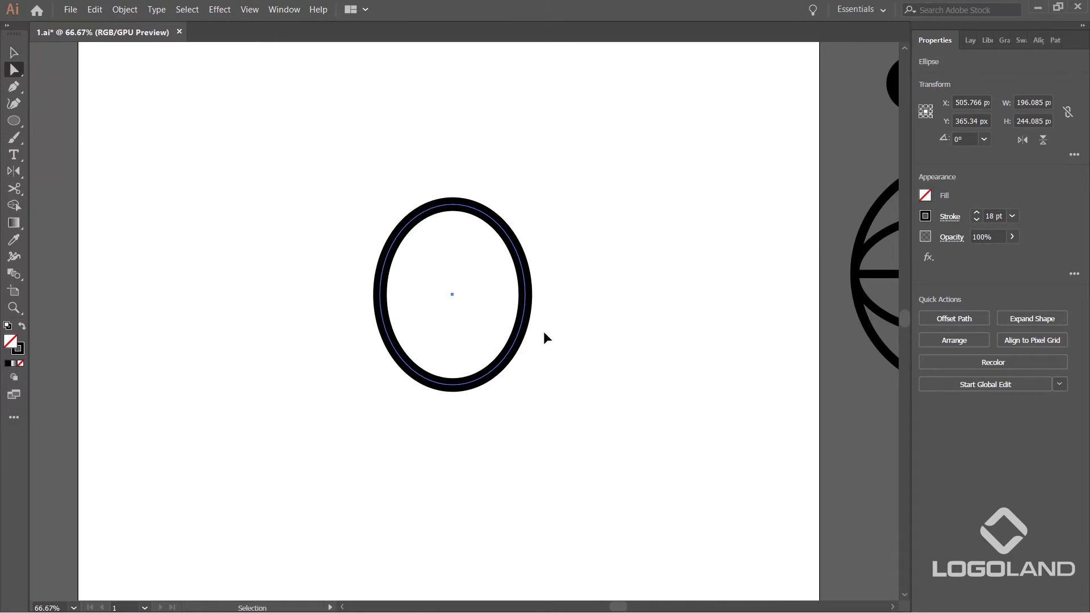
drag(300, 268, 424, 316)
drag(588, 269, 513, 309)
key(Up)
key(Up)
key(Up)
key(Up)
key(Up)
key(Up)
key(Up)
key(Up)
key(Up)
key(Up)
key(Up)
key(Up)
key(Up)
key(Up)
key(Up)
key(Up)
key(Up)
key(Up)
key(Up)
key(Up)
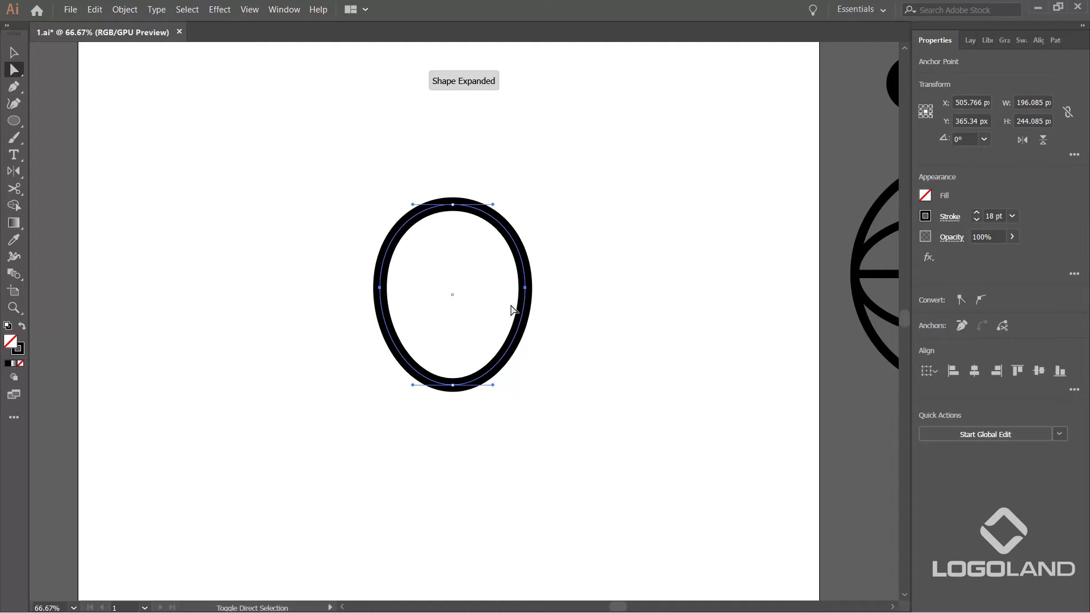
Shorten both direction handles of the head's bottom anchor slightly and evenly to narrow the chin.
scroll(420, 302, up, 2)
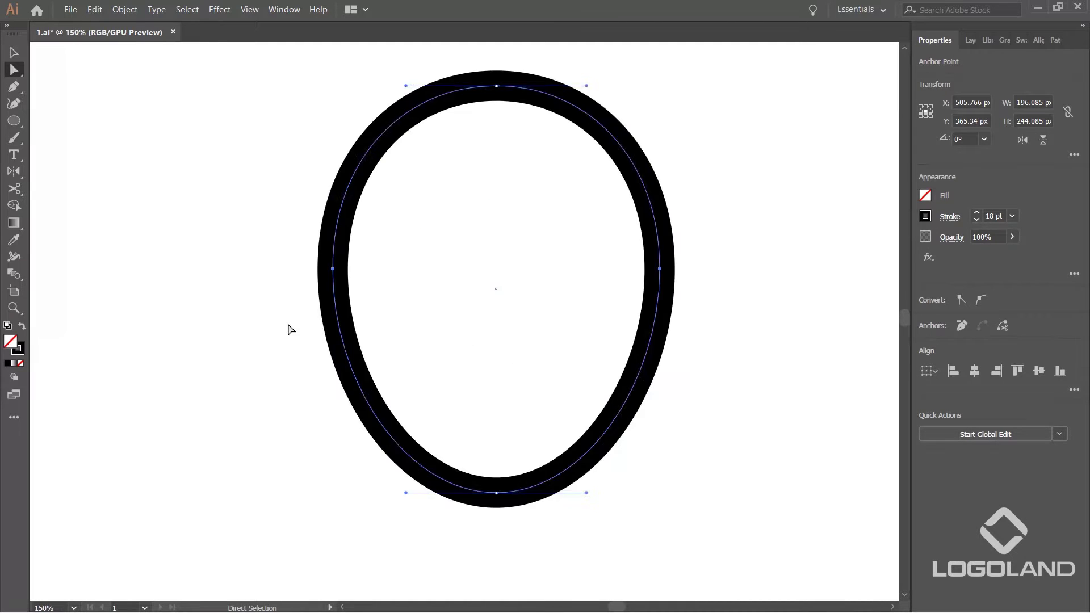
click(290, 330)
drag(314, 282, 459, 555)
drag(476, 454, 505, 515)
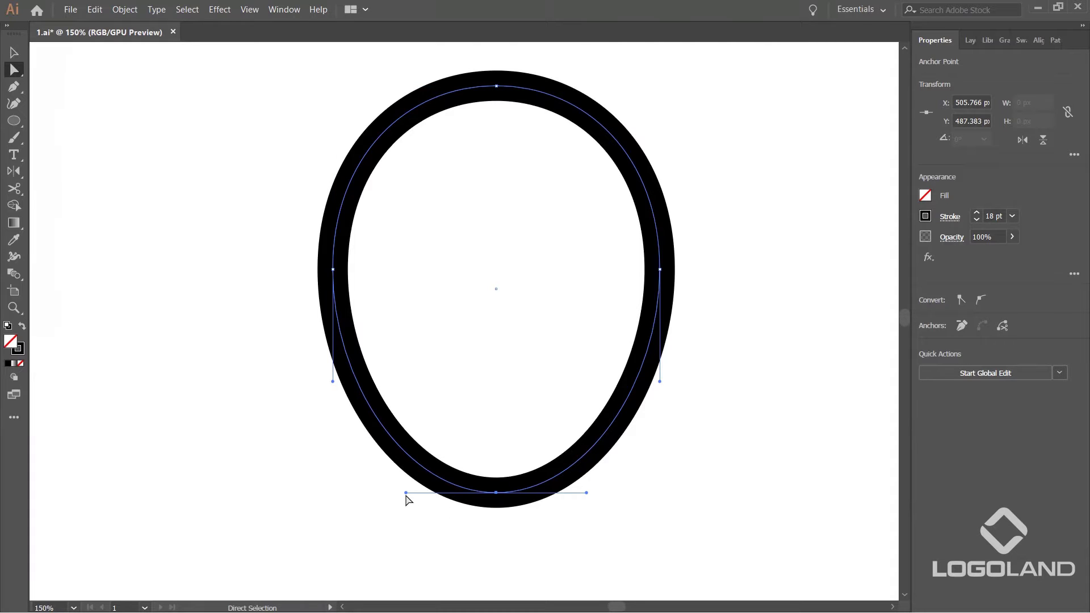
drag(406, 493, 422, 493)
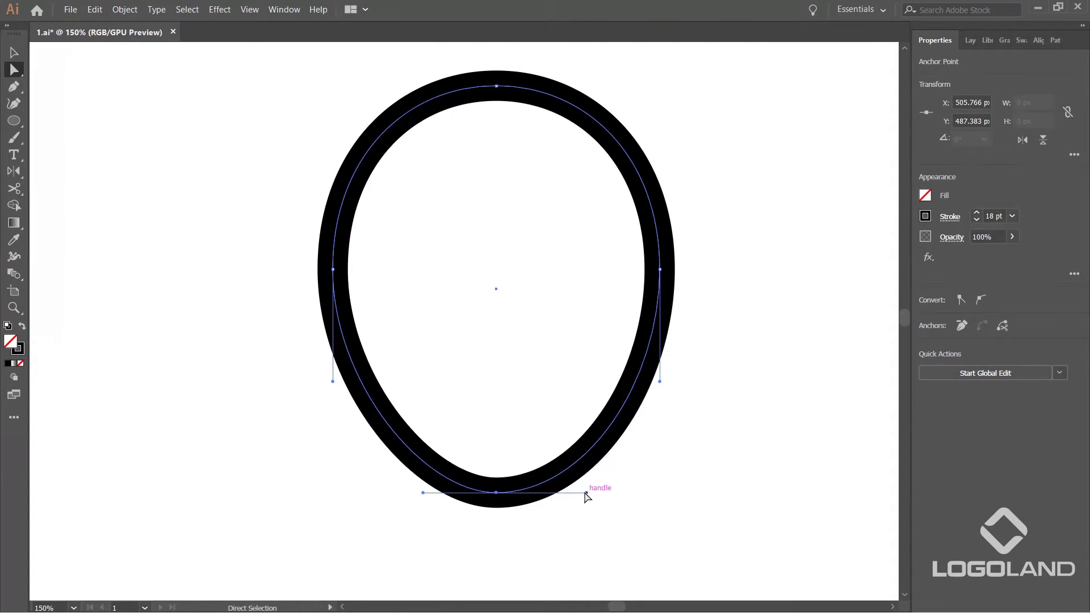
mouse_move(423, 494)
mouse_down()
mouse_move(476, 497)
mouse_move(415, 492)
mouse_up()
drag(586, 493, 577, 493)
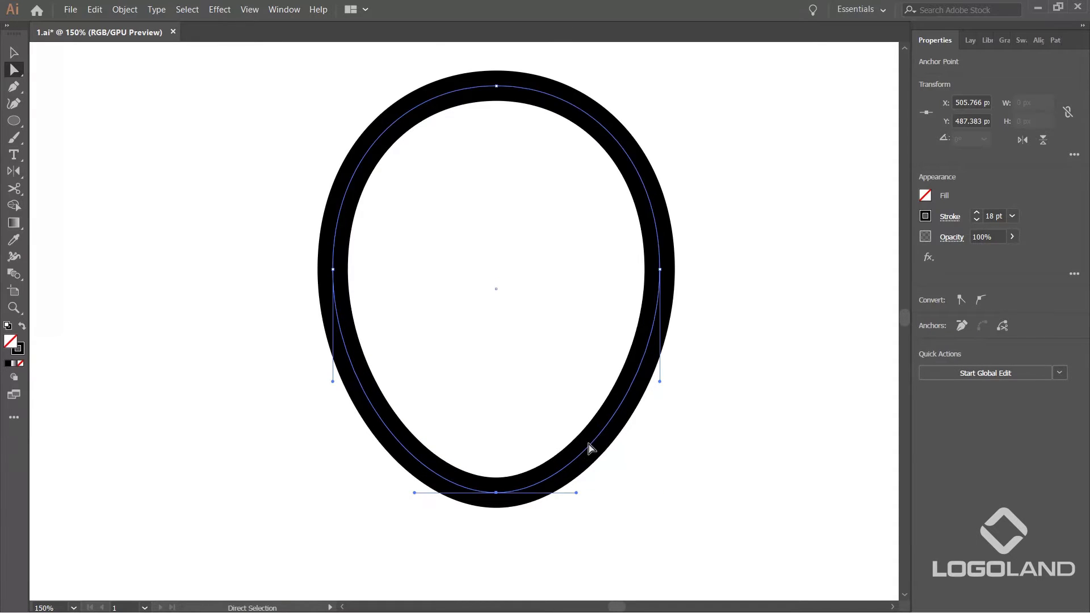
Widen the head outline to about 204 px by moving its two side anchor points outward.
scroll(618, 454, down, 2)
click(623, 445)
scroll(617, 422, up, 1)
drag(356, 317, 420, 360)
drag(698, 316, 826, 348)
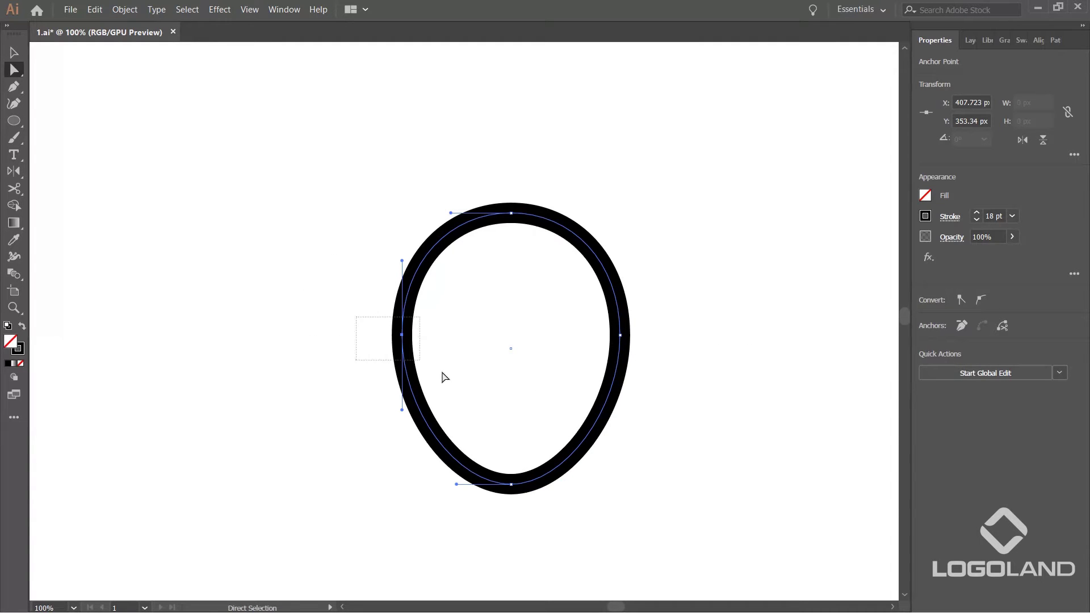
key(Left)
key(Left)
key(Left)
key(Left)
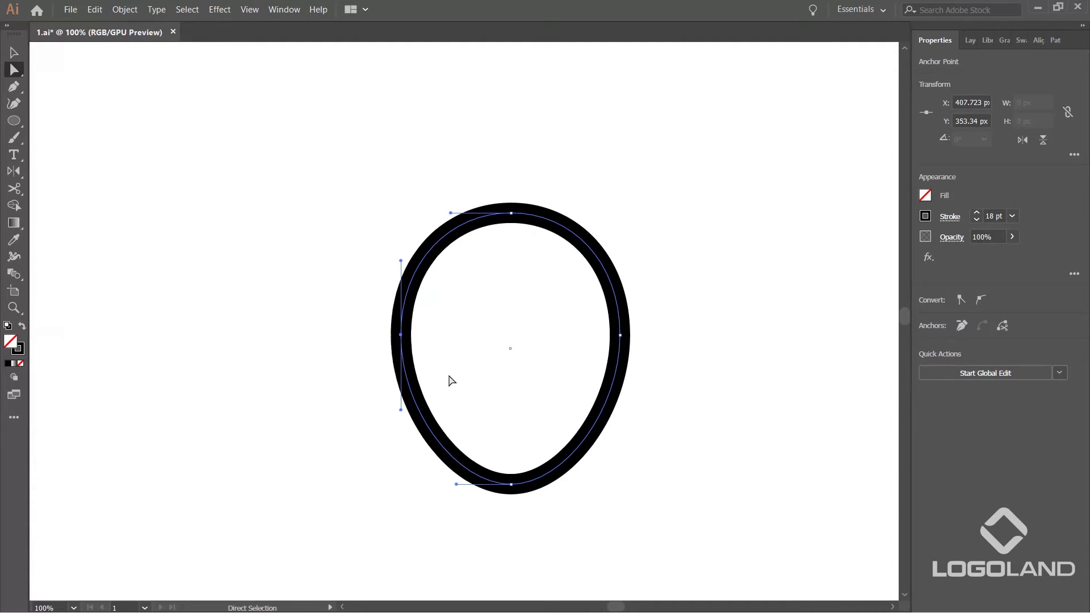
drag(714, 319, 572, 371)
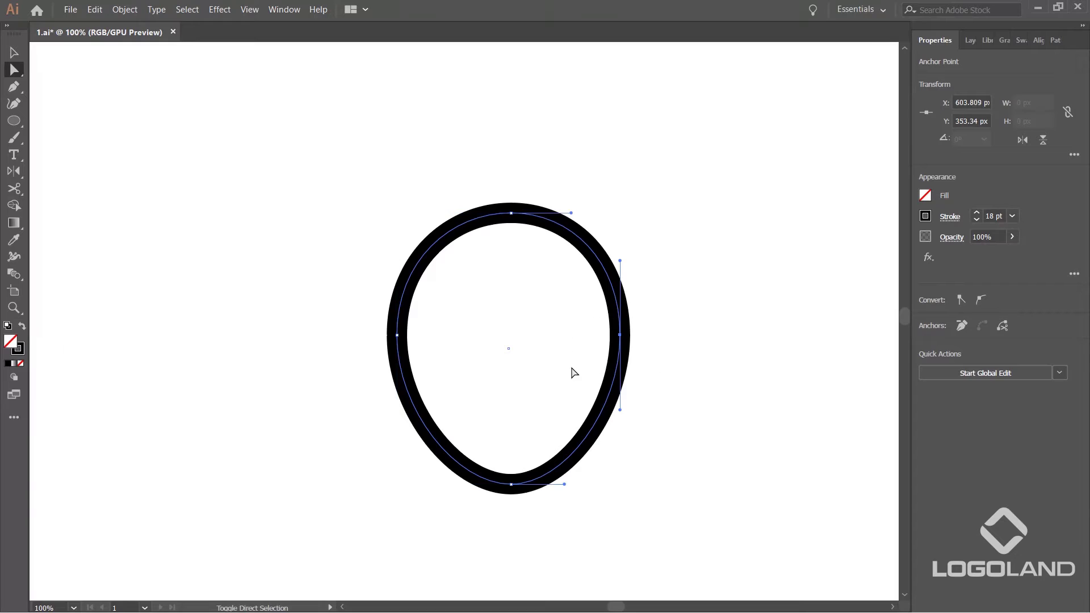
key(Right)
key(Right)
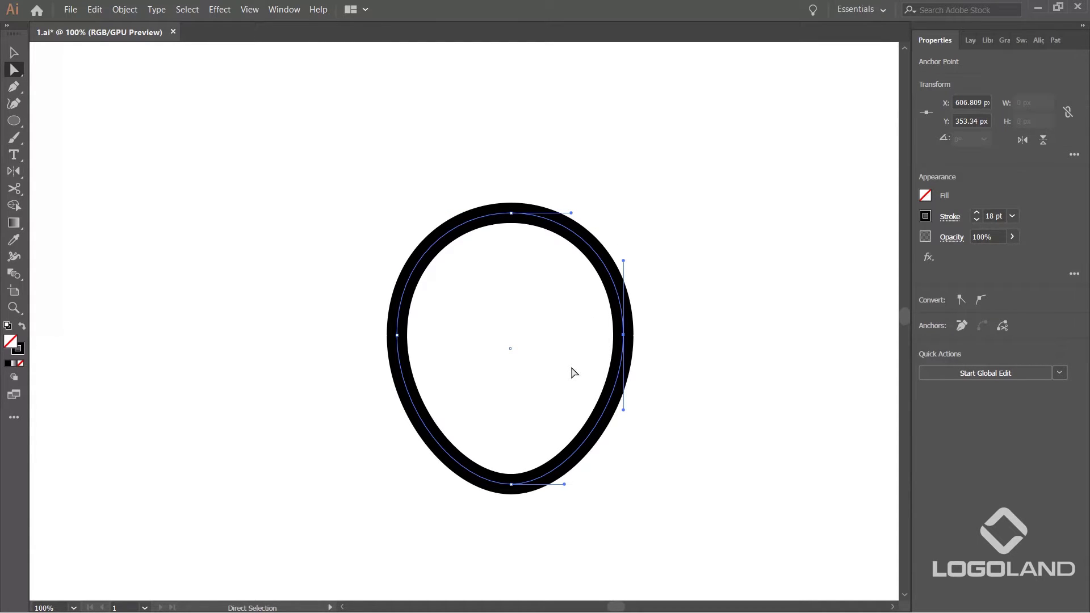
Raise the widened head's two side anchor points together a little further to make its upper part fuller.
key(v)
click(362, 328)
key(a)
drag(309, 304, 454, 404)
drag(706, 318, 613, 357)
key(Up)
key(Up)
key(Up)
key(Up)
key(Up)
key(Up)
key(Up)
key(Up)
key(Up)
key(Up)
key(Up)
key(Up)
key(Up)
key(Up)
key(Down)
key(Down)
key(Down)
key(Down)
key(Down)
key(v)
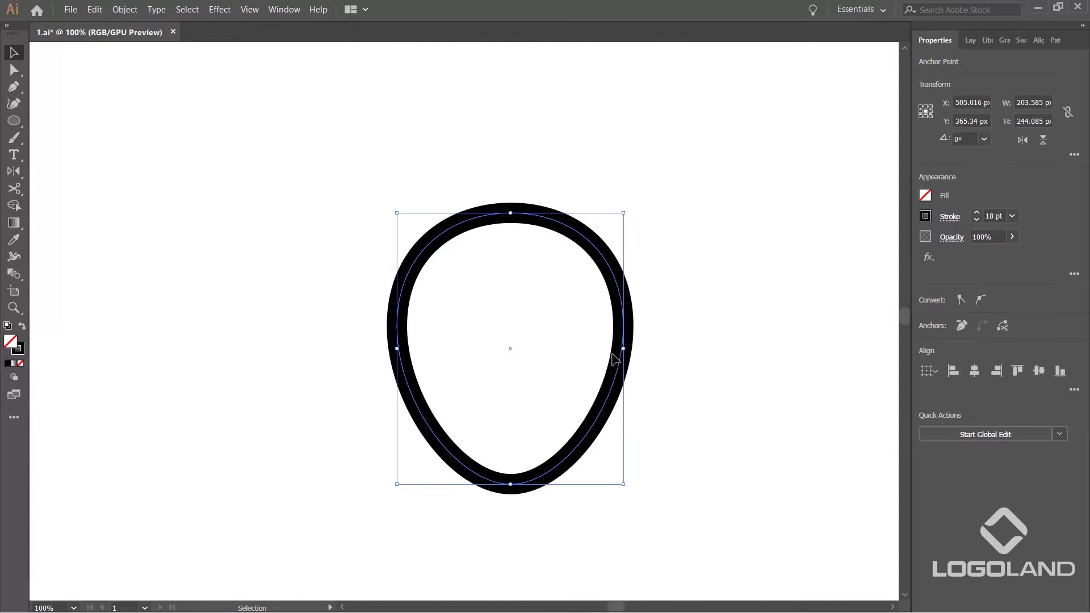
Select the head outline and swap its fill and stroke to make it solid black.
click(423, 294)
scroll(423, 295, down, 3)
scroll(446, 307, up, 1)
drag(360, 236, 569, 445)
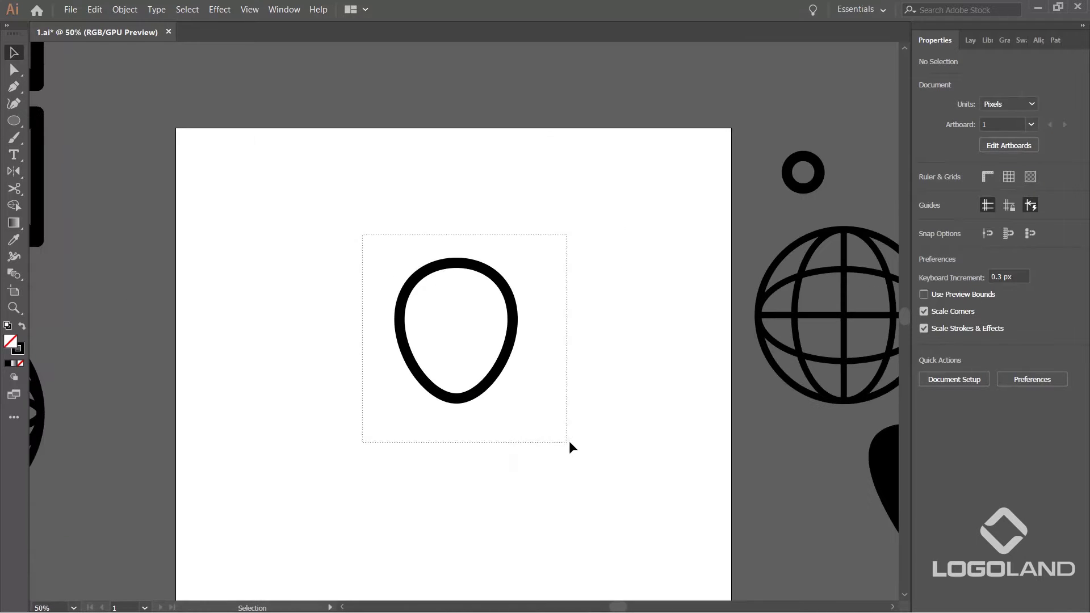
scroll(621, 380, up, 1)
key(shift+x)
Scale the solid head down slightly and move it straight up on the artboard.
click(448, 258)
click(510, 228)
drag(510, 229, 510, 244)
click(597, 284)
scroll(598, 284, down, 1)
drag(596, 299, 571, 248)
drag(555, 290, 565, 375)
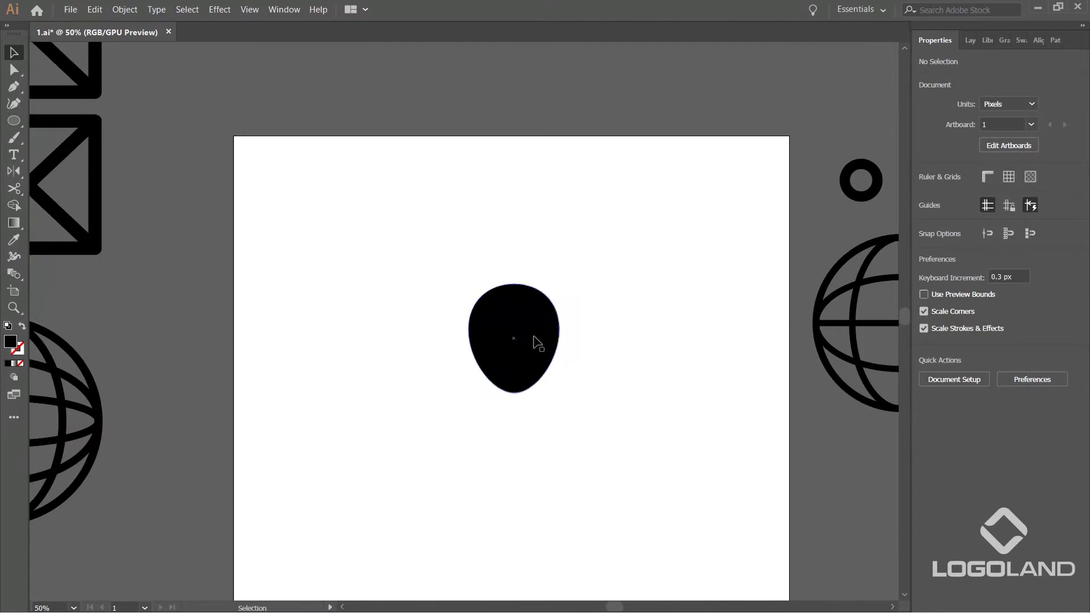
drag(533, 343, 533, 319)
click(578, 419)
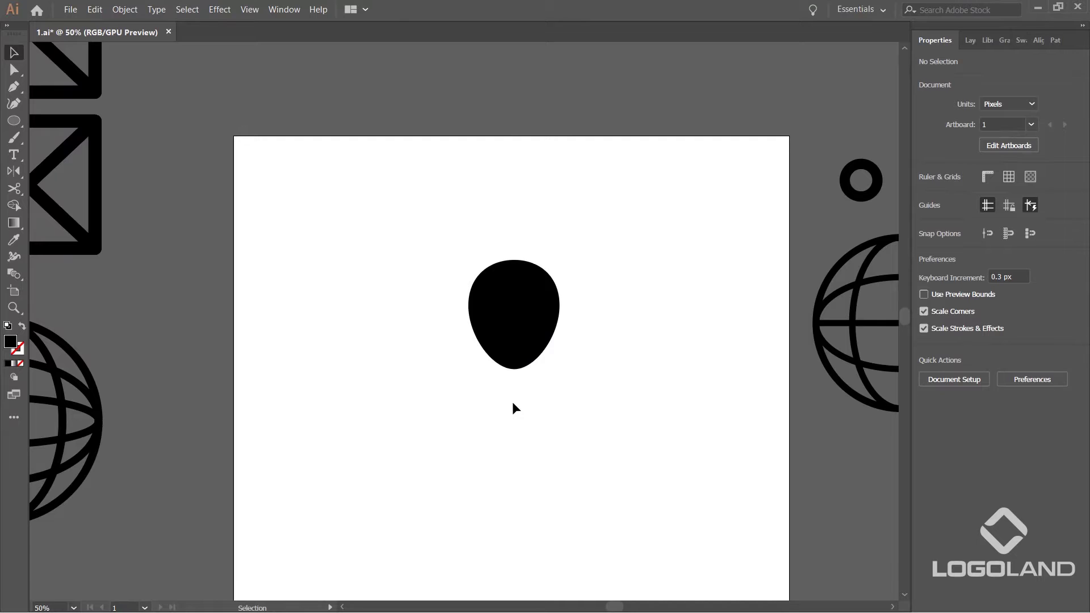
Draw a solid black circle about 213 px across and centre it directly below the head.
click(14, 120)
click(68, 136)
drag(354, 363, 452, 470)
key(v)
drag(423, 431, 533, 450)
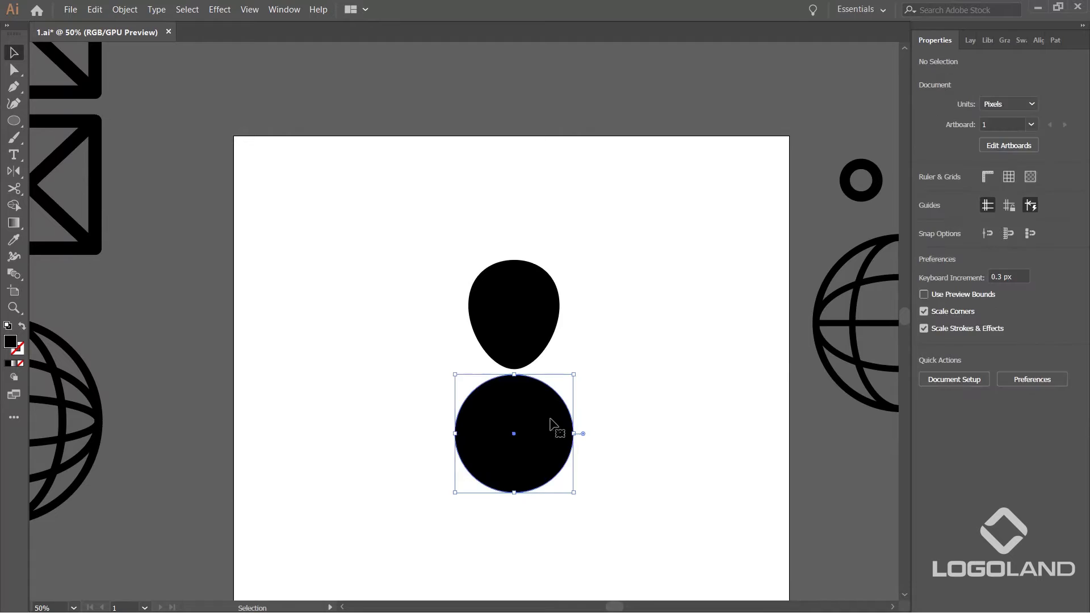
Enlarge the body circle to about 332 px and leave a small gap between it and the head.
key(ctrl+1)
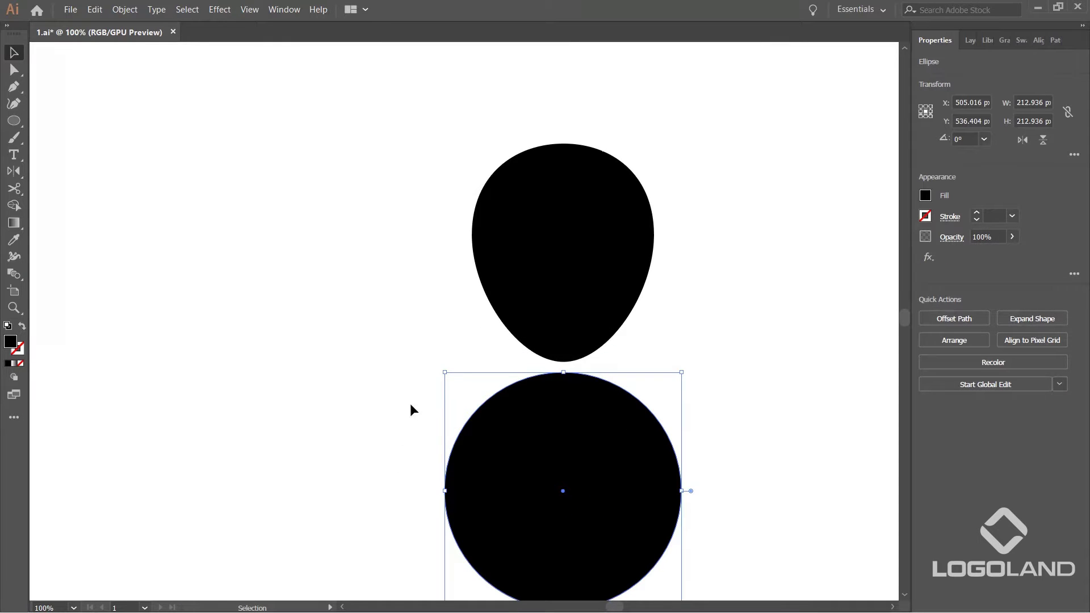
drag(452, 443, 429, 395)
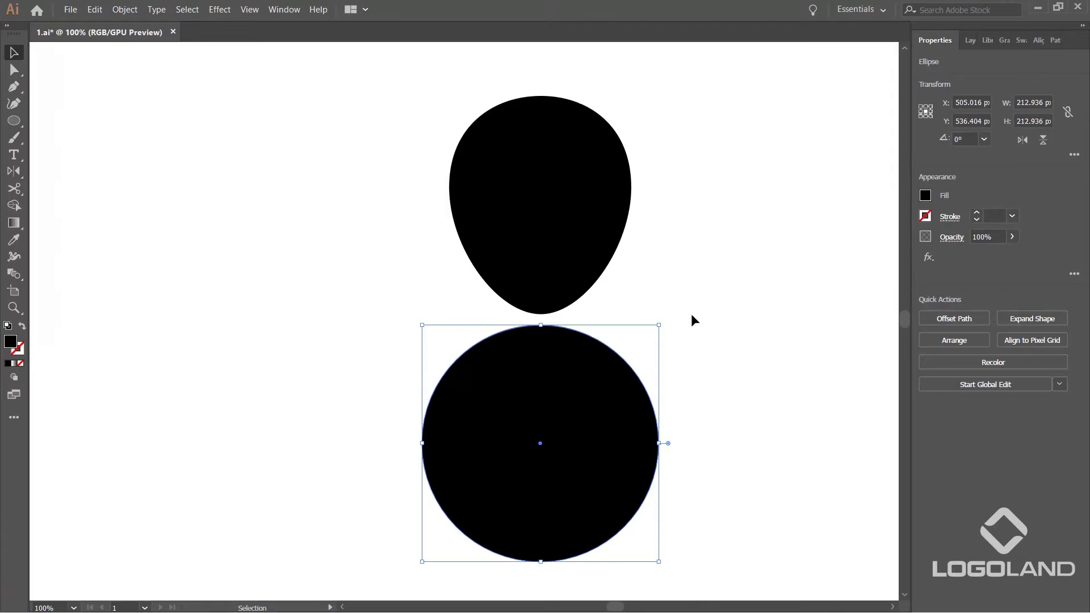
alt+scroll(689, 380, down, 1)
drag(589, 421, 516, 387)
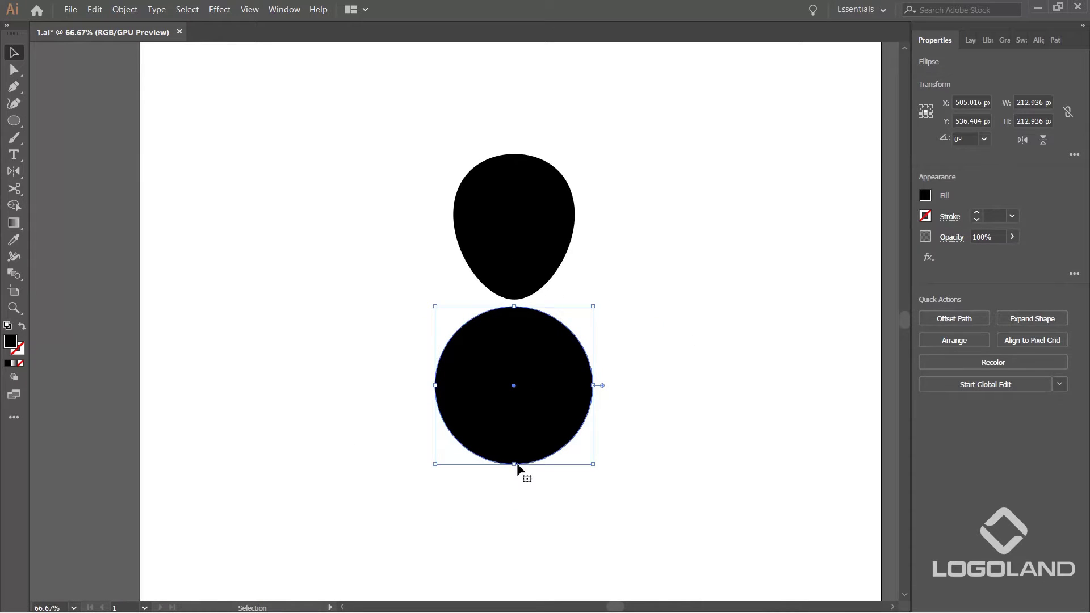
drag(593, 463, 625, 496)
drag(457, 329, 458, 358)
drag(625, 418, 660, 421)
key(ctrl+z)
drag(514, 528, 514, 539)
shift+click(554, 417)
drag(558, 365, 571, 384)
click(655, 343)
click(564, 387)
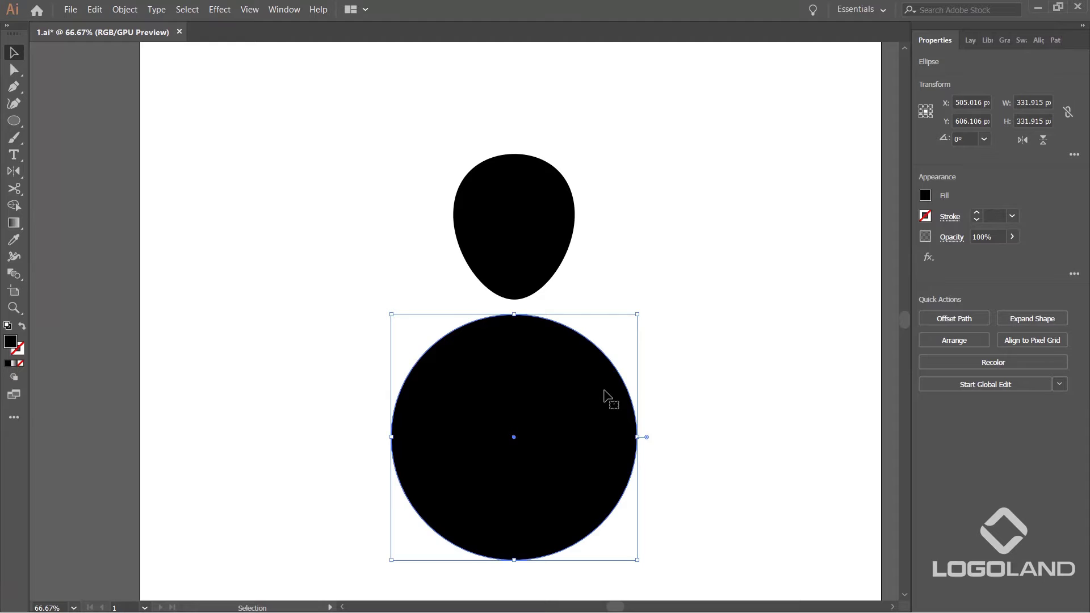
Lengthen the upper direction handles of the circle's two side anchors evenly to form broad shoulders.
click(688, 422)
click(626, 457)
key(a)
click(390, 436)
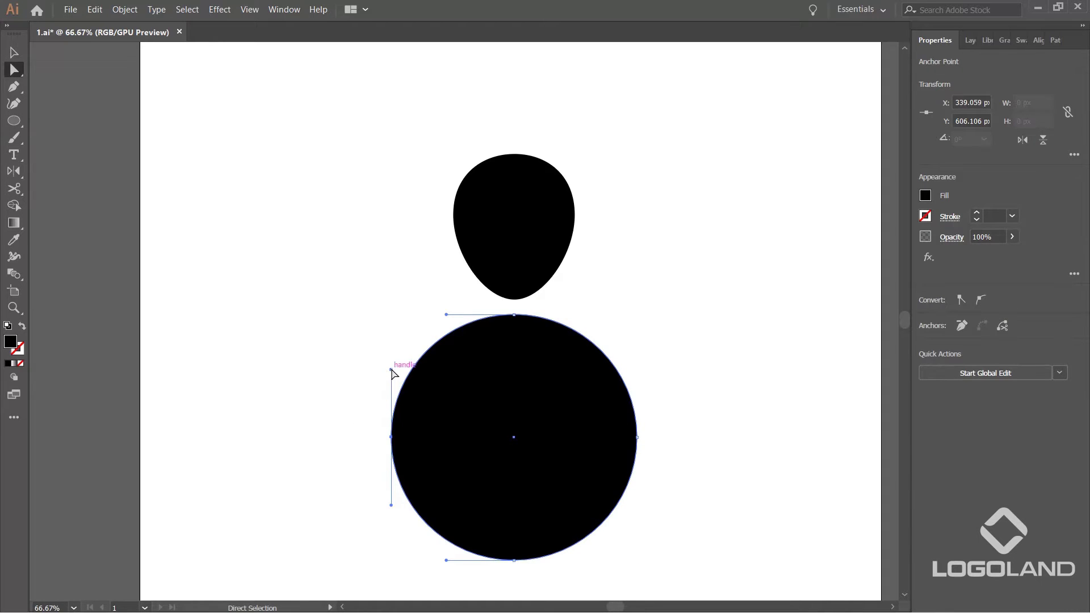
drag(391, 368, 391, 342)
click(635, 420)
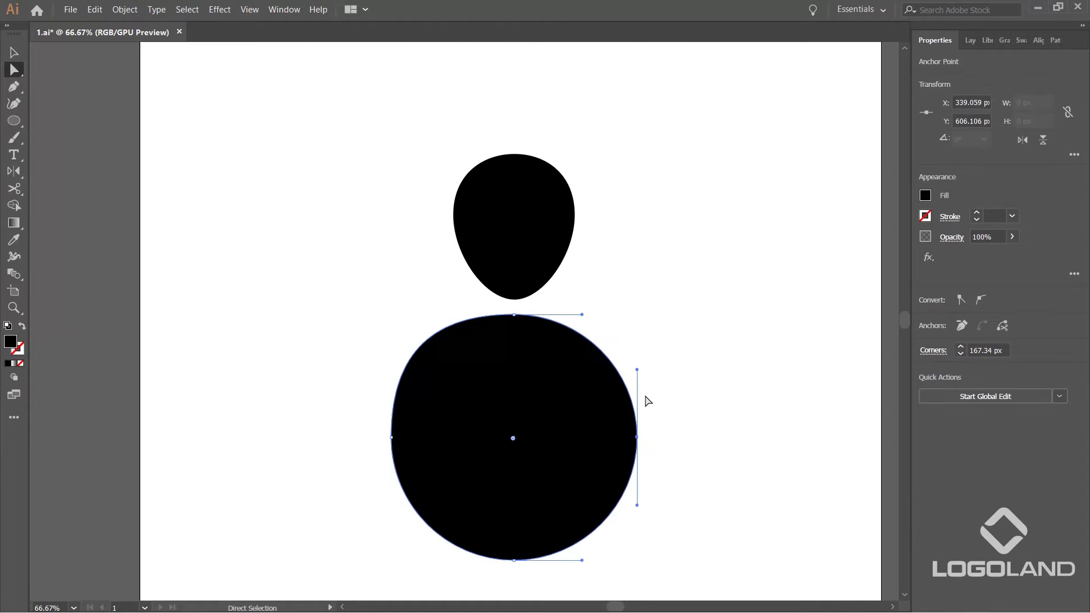
drag(637, 369, 636, 341)
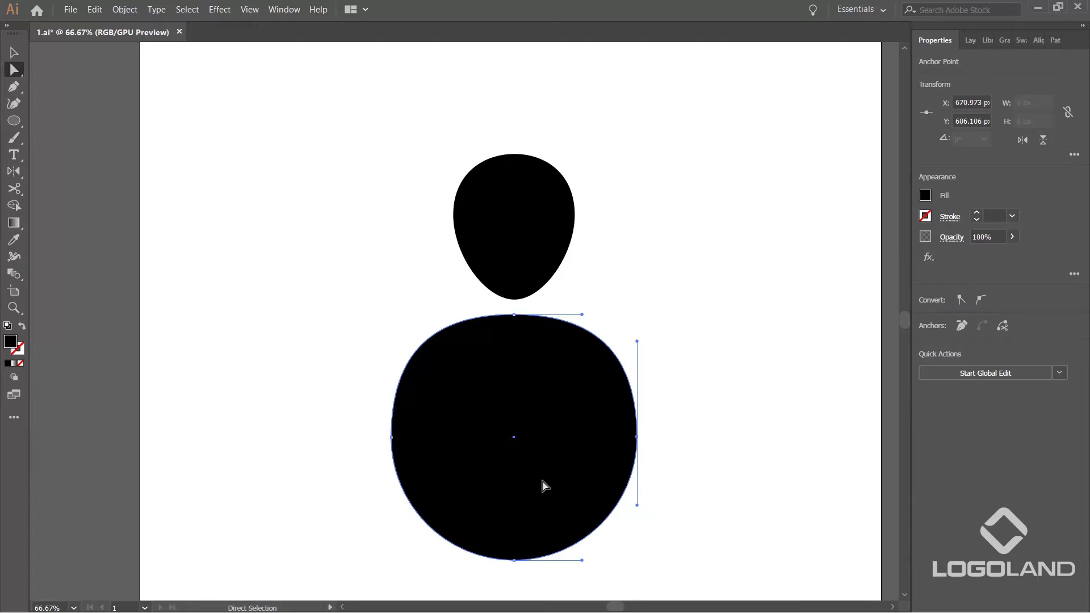
Extend the upper side handles of the body a little further to make the shoulders fuller.
click(620, 438)
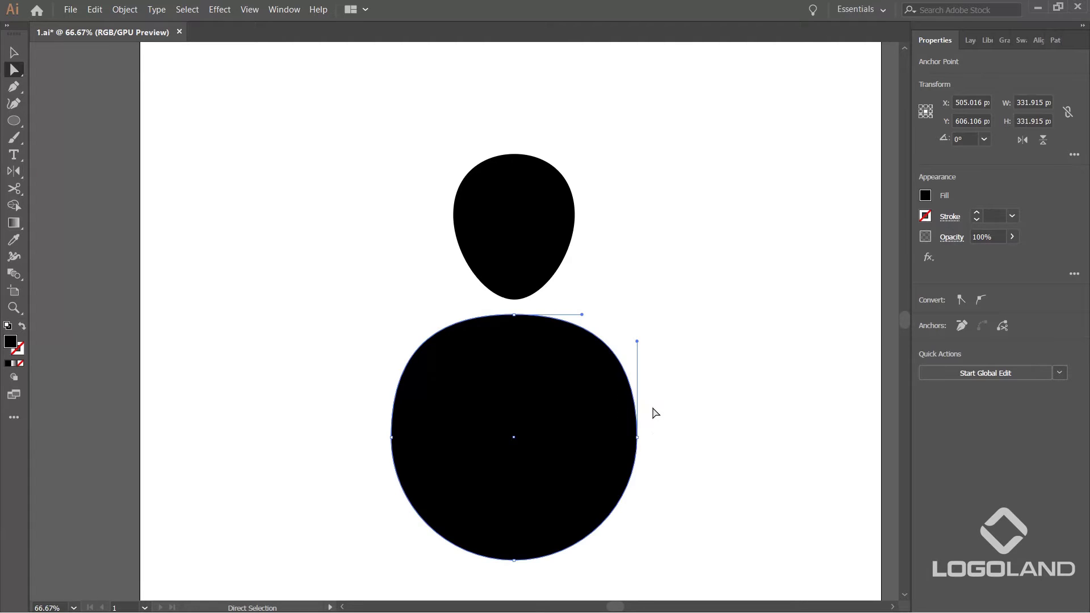
drag(385, 299, 437, 379)
drag(391, 341, 389, 327)
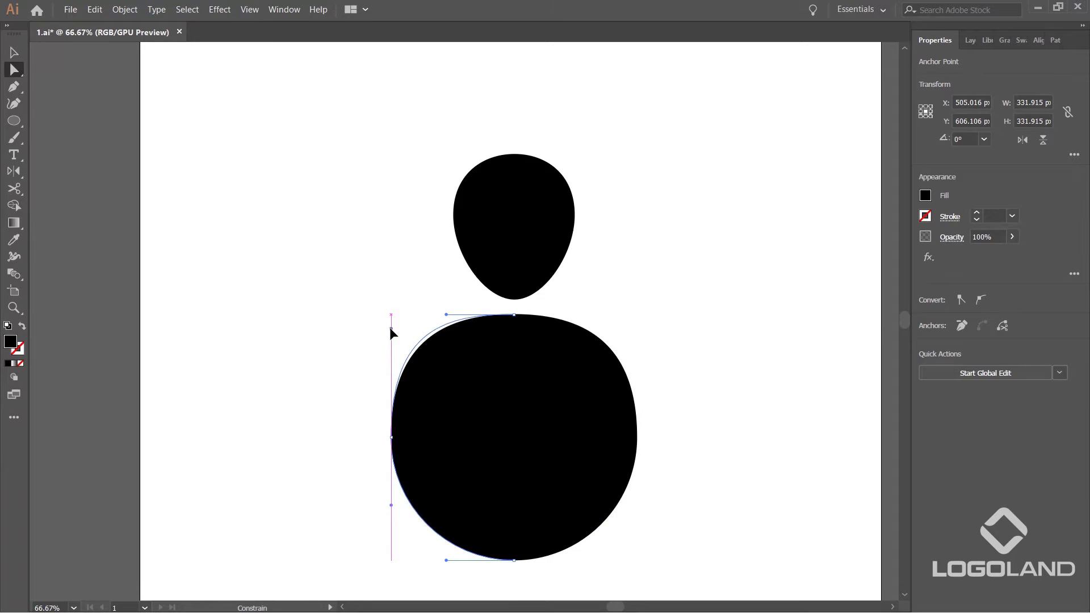
click(696, 367)
click(531, 368)
drag(659, 329, 638, 333)
click(335, 354)
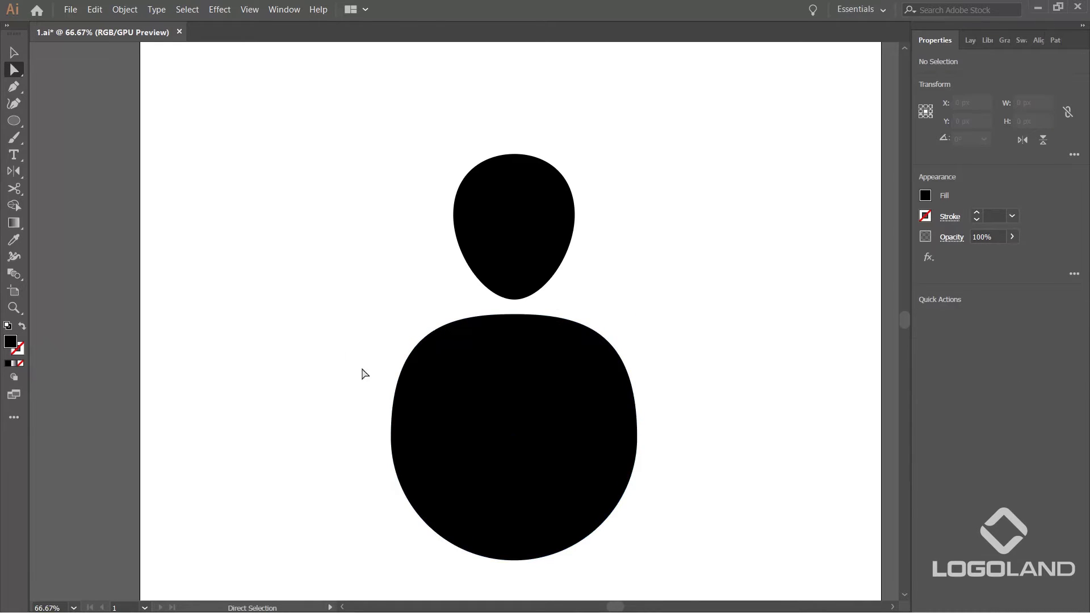
Draw a large circle about 445 px across and centre it over the head and upper body.
click(17, 121)
key(ctrl+minus)
key(ctrl+minus)
key(ctrl+minus)
mouse_move(508, 175)
mouse_down()
mouse_move(579, 297)
mouse_move(631, 299)
mouse_up()
key(v)
click(568, 316)
scroll(549, 259, up, 2)
drag(501, 334, 600, 368)
click(530, 364)
click(647, 394)
mouse_move(717, 258)
mouse_down()
mouse_move(523, 340)
mouse_move(484, 420)
mouse_move(499, 437)
mouse_move(489, 277)
mouse_up()
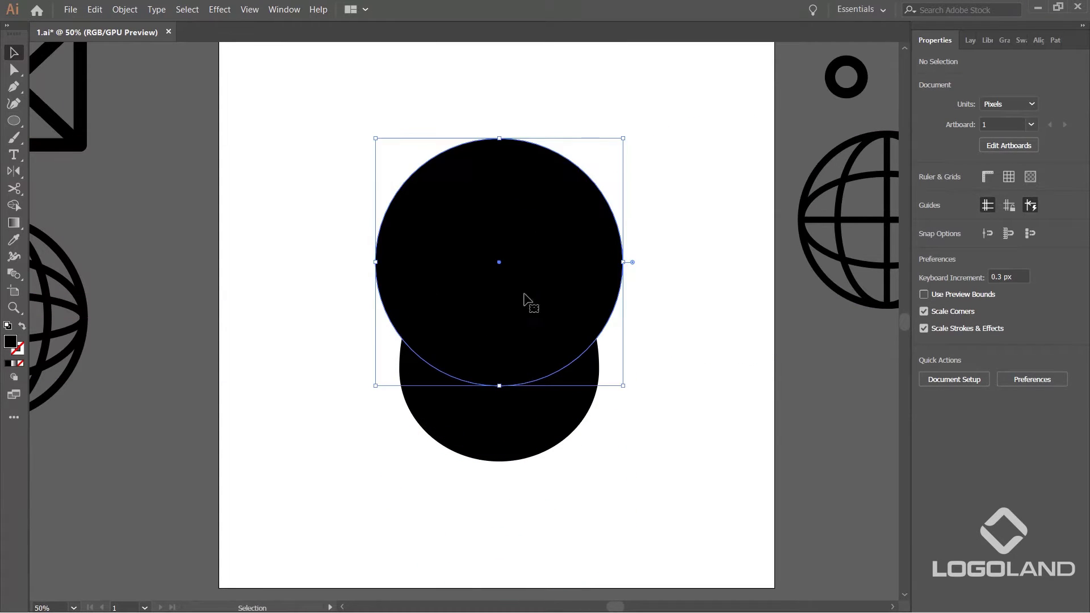
Turn the large circle into an unfilled outline and set its stroke colour to magenta.
key(shift+x)
scroll(638, 264, up, 1)
drag(625, 298, 651, 294)
click(639, 297)
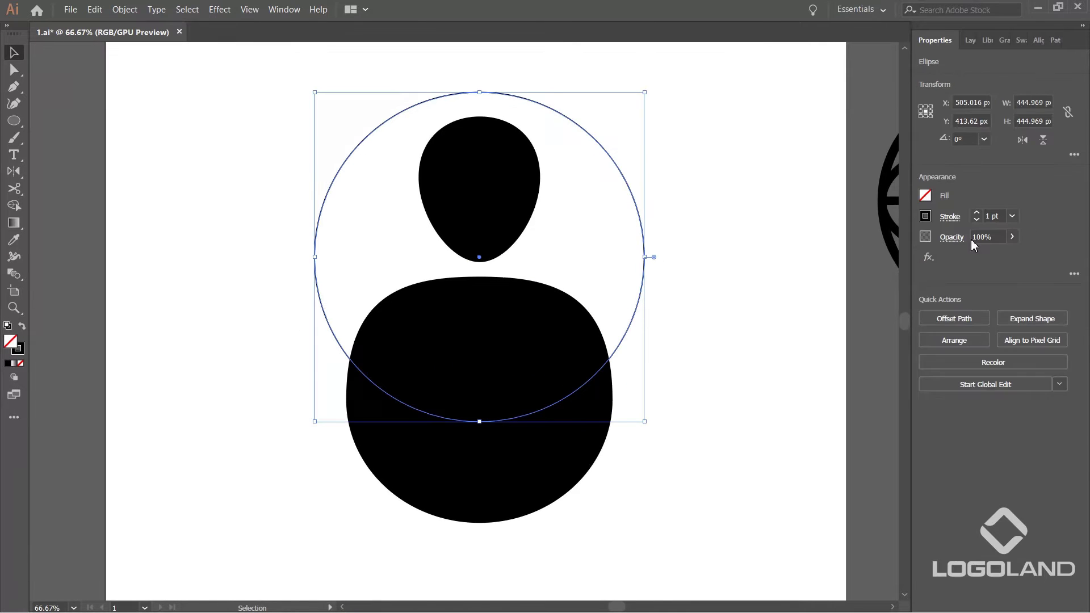
click(924, 217)
click(860, 268)
click(700, 302)
Shrink the magenta circle about its centre to about 423 px across.
drag(621, 258, 668, 319)
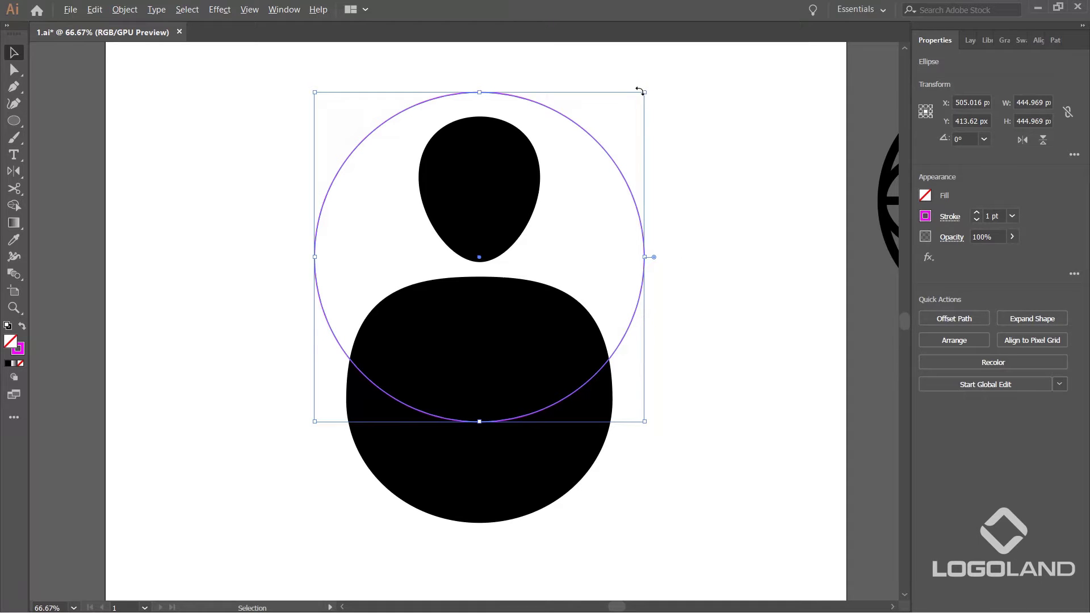
mouse_move(644, 92)
mouse_down()
mouse_move(629, 111)
mouse_move(642, 107)
mouse_up()
click(665, 252)
drag(624, 273, 590, 329)
drag(676, 376, 613, 294)
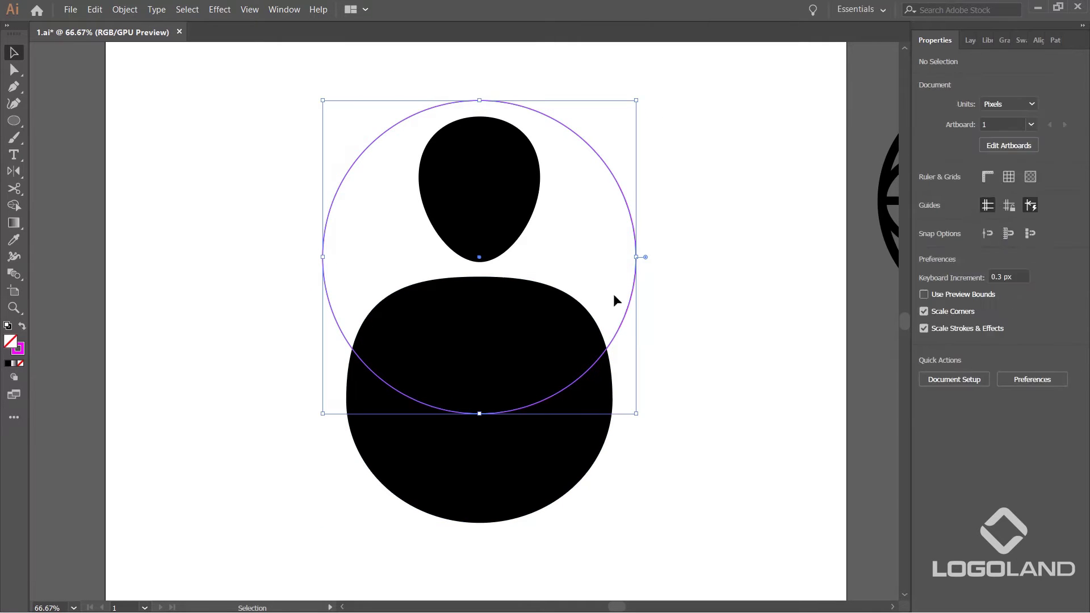
Cut away the part of the body outside the magenta circle with Shape Builder, and delete the circle.
shift+click(590, 447)
key(shift+m)
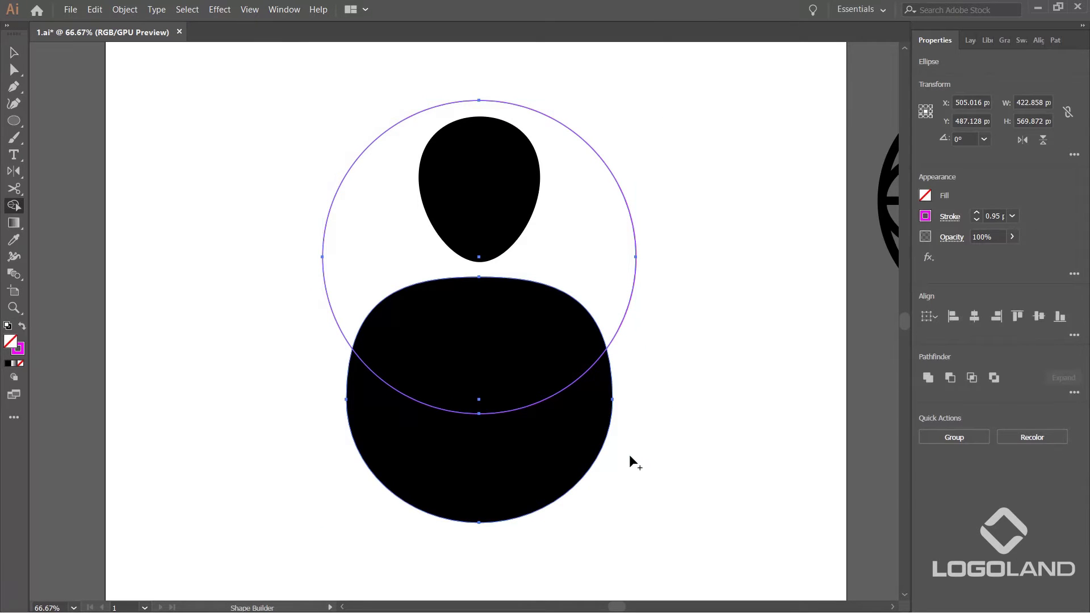
alt+click(556, 482)
click(14, 52)
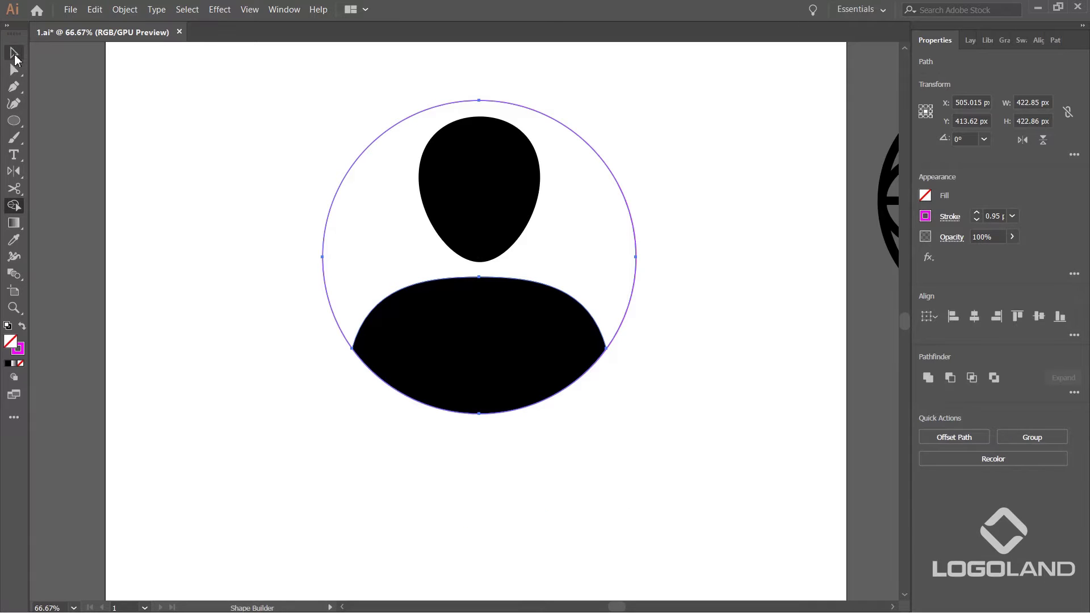
click(134, 79)
click(604, 223)
key(Delete)
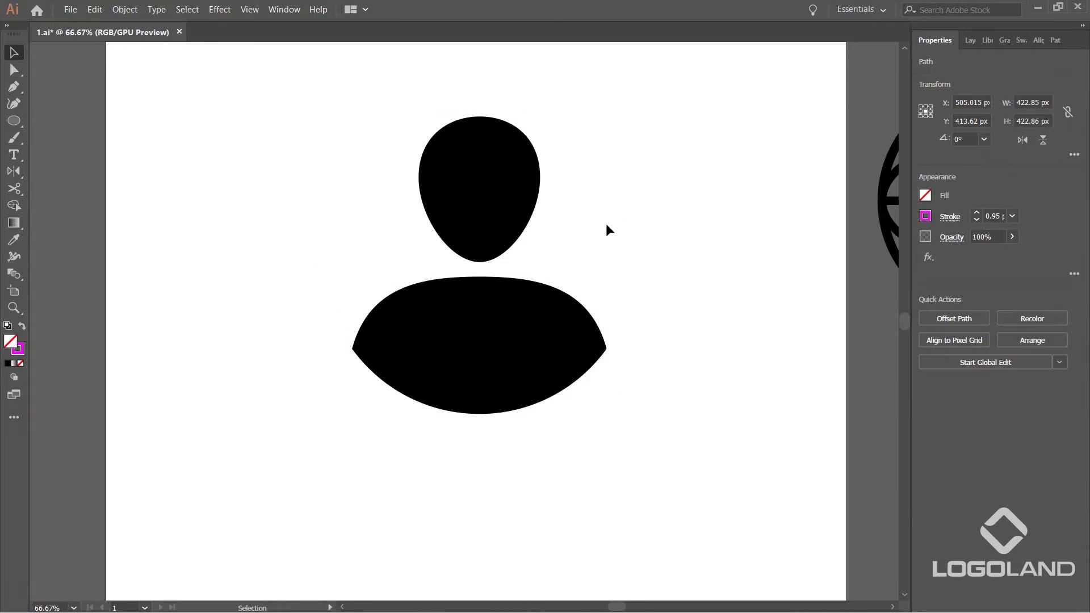
scroll(600, 222, down, 1)
scroll(600, 213, up, 1)
drag(601, 192, 600, 213)
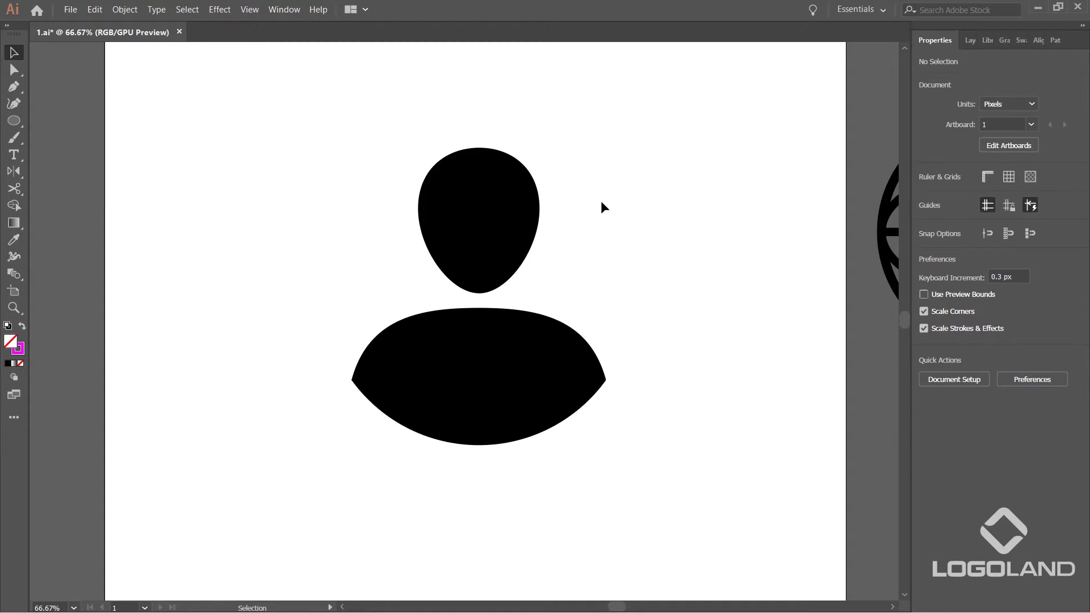
drag(667, 322, 639, 323)
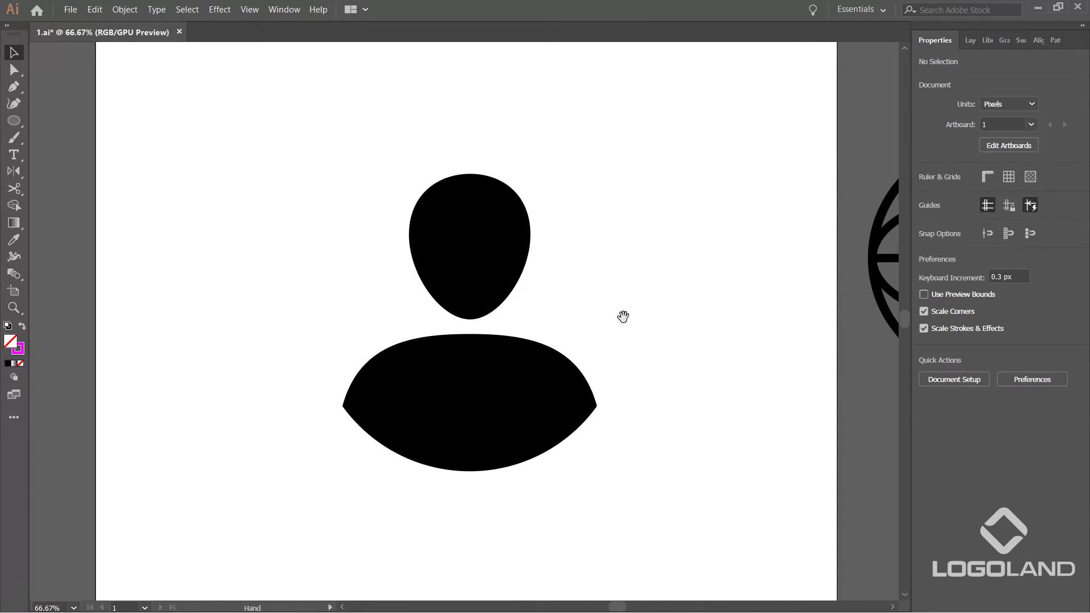
Draw an unfilled magenta square about 102 px wide beside the person icon and rotate it 45° into a diamond.
scroll(515, 372, up, 1)
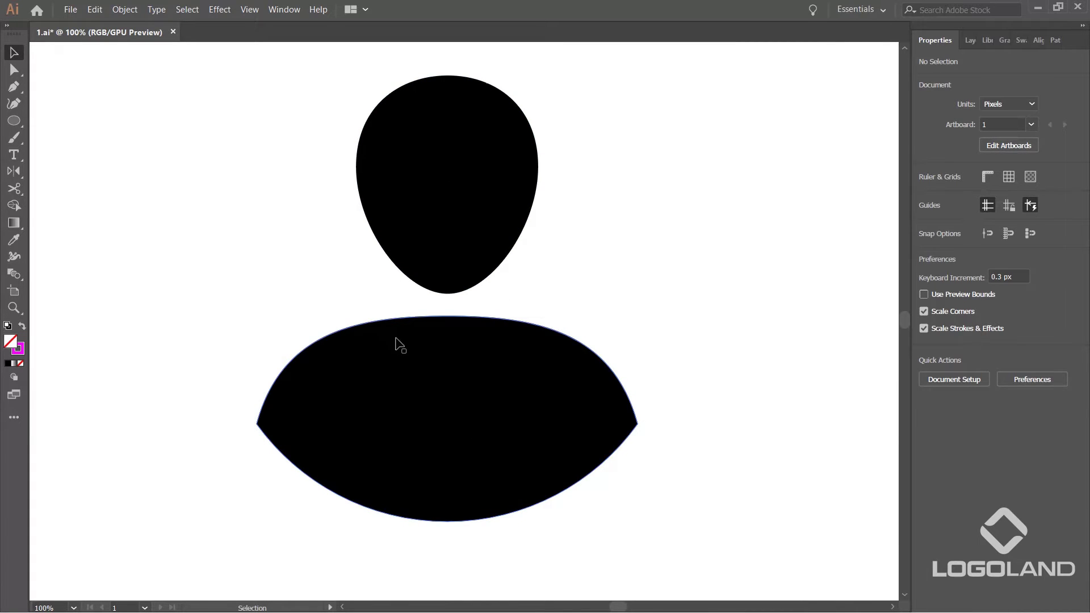
click(13, 121)
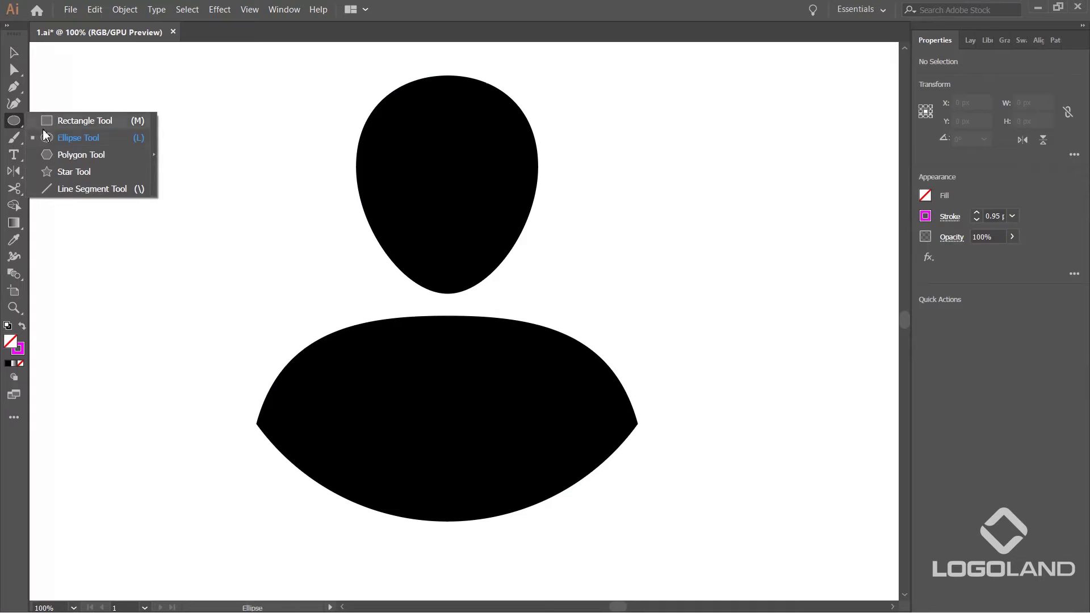
click(77, 120)
drag(659, 217, 526, 248)
drag(564, 199, 677, 312)
key(v)
click(633, 284)
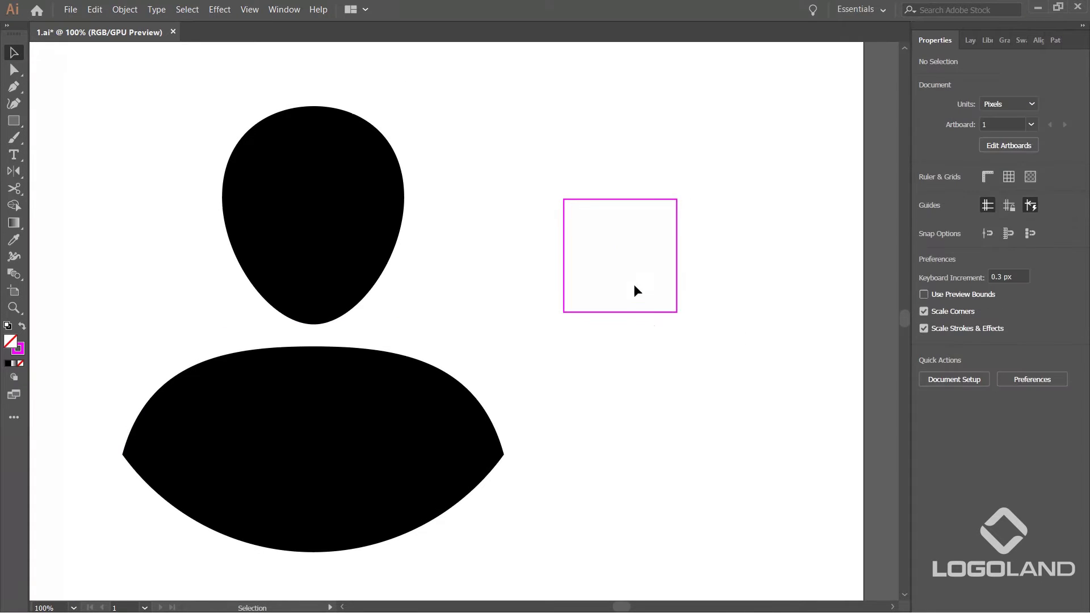
click(657, 307)
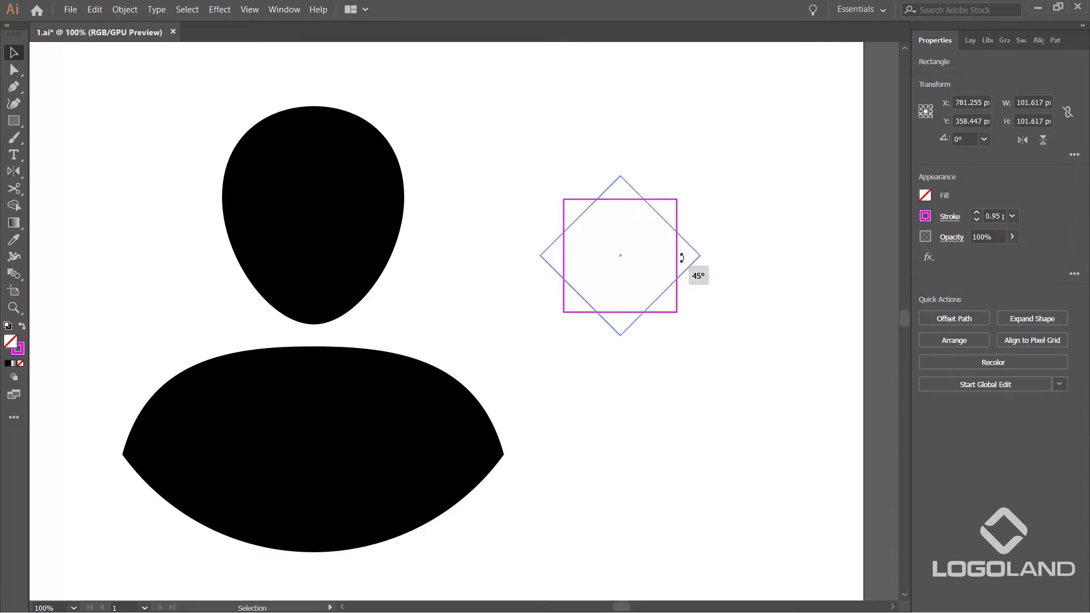
drag(685, 316, 685, 254)
Pull the diamond's lowest corner downward to form a kite about 144 px wide and 262 px tall.
key(a)
click(675, 330)
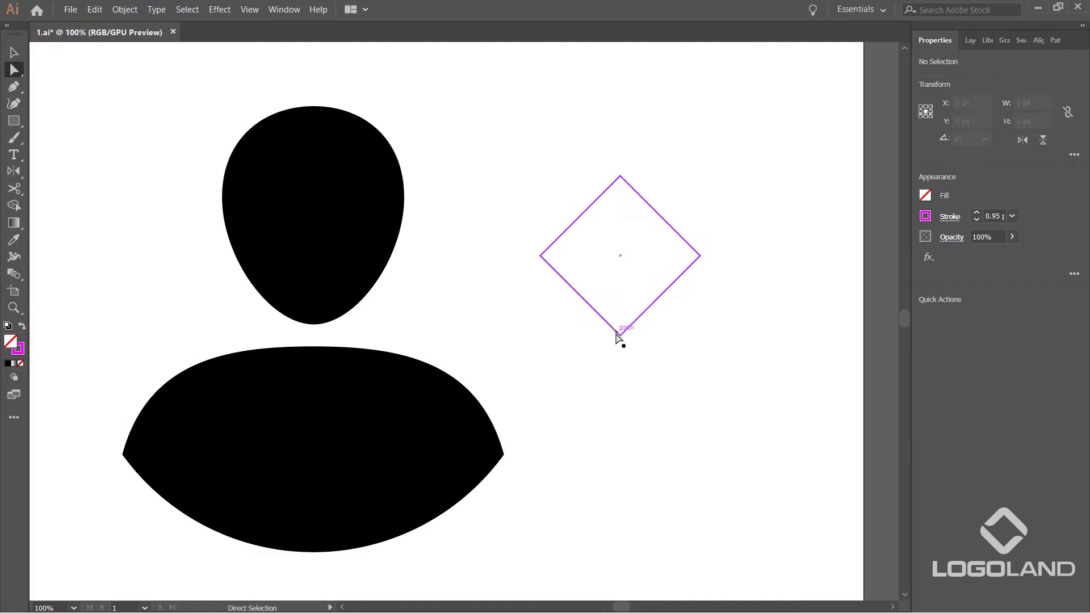
drag(620, 336, 628, 467)
Duplicate the kite and place the copy on the opposite side of the person icon.
key(v)
click(694, 235)
scroll(694, 235, down, 1)
drag(686, 288, 216, 360)
scroll(253, 276, up, 1)
Try nudging the copied kite's left corner inward, then shift it back out.
key(a)
click(291, 276)
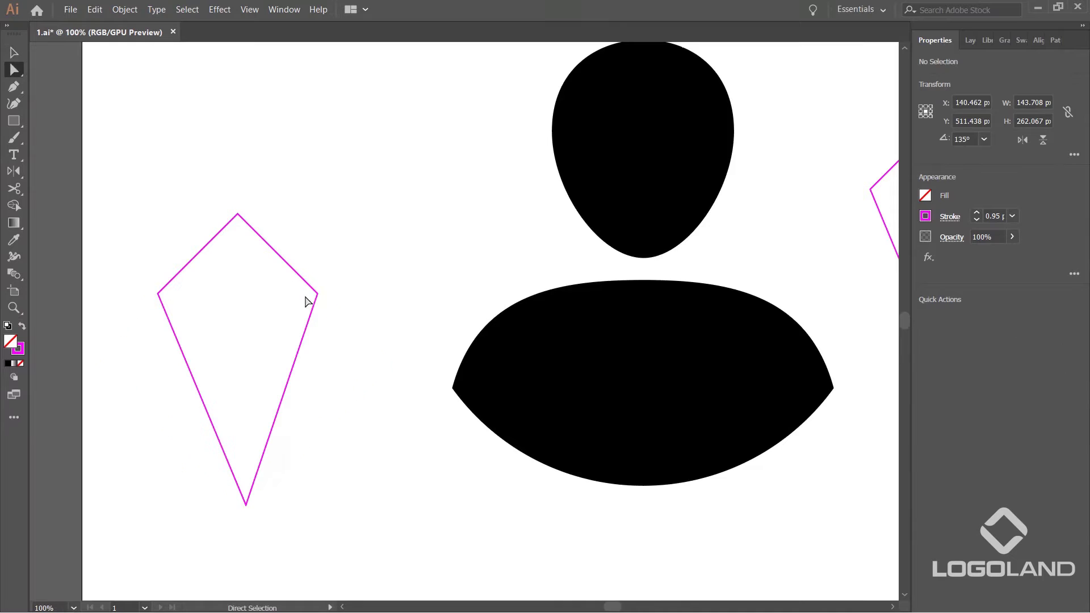
drag(142, 270, 206, 312)
key(shift+Right)
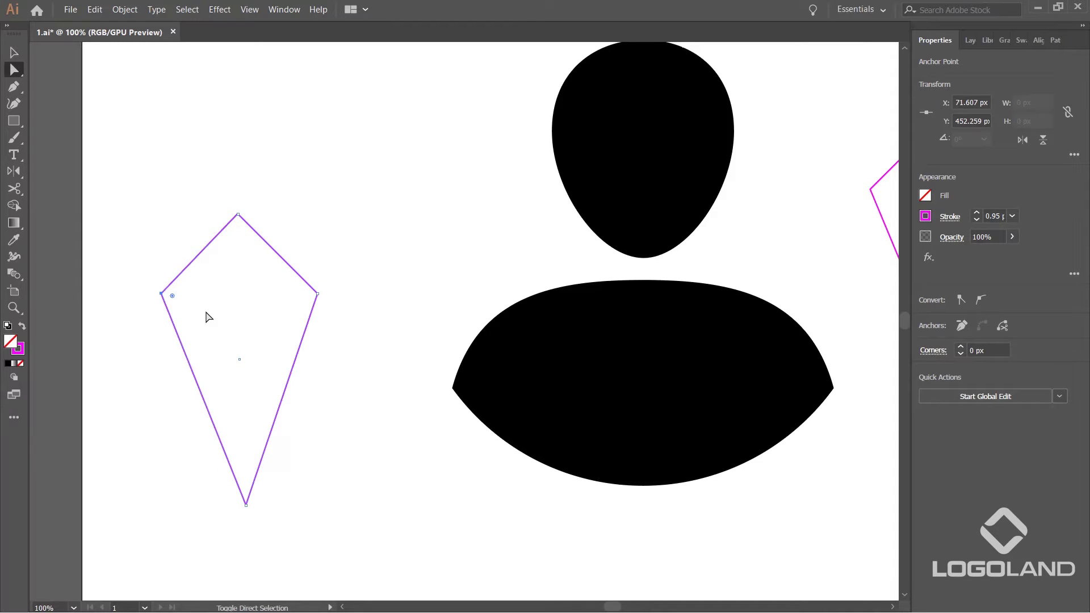
key(Left)
key(Left)
key(Left)
key(v)
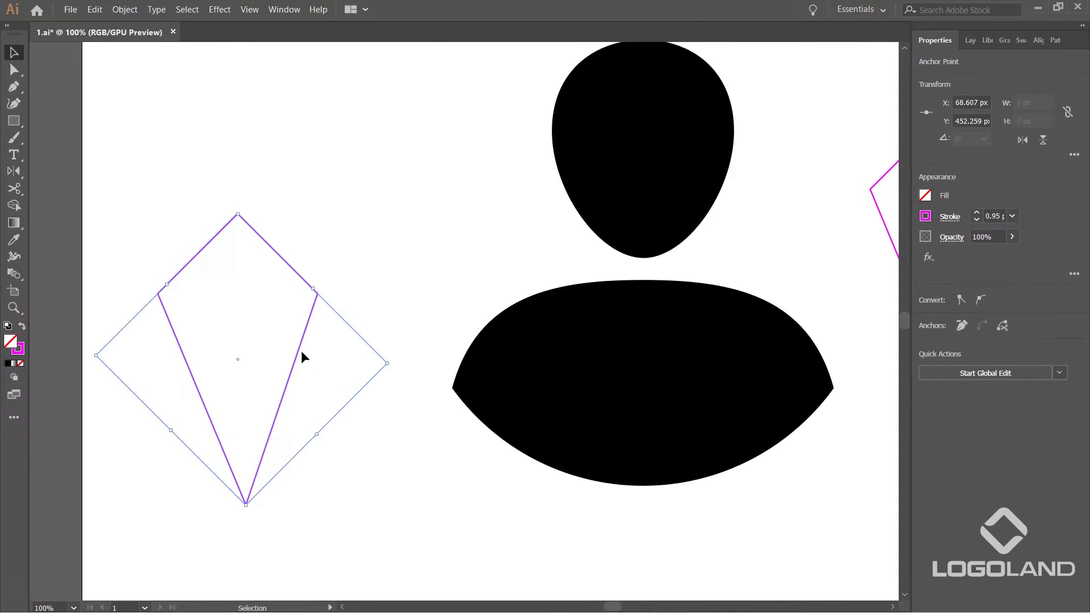
Move the copied kite over the chin and chest so that its long point lies inside the body.
drag(302, 349, 693, 263)
key(ctrl+z)
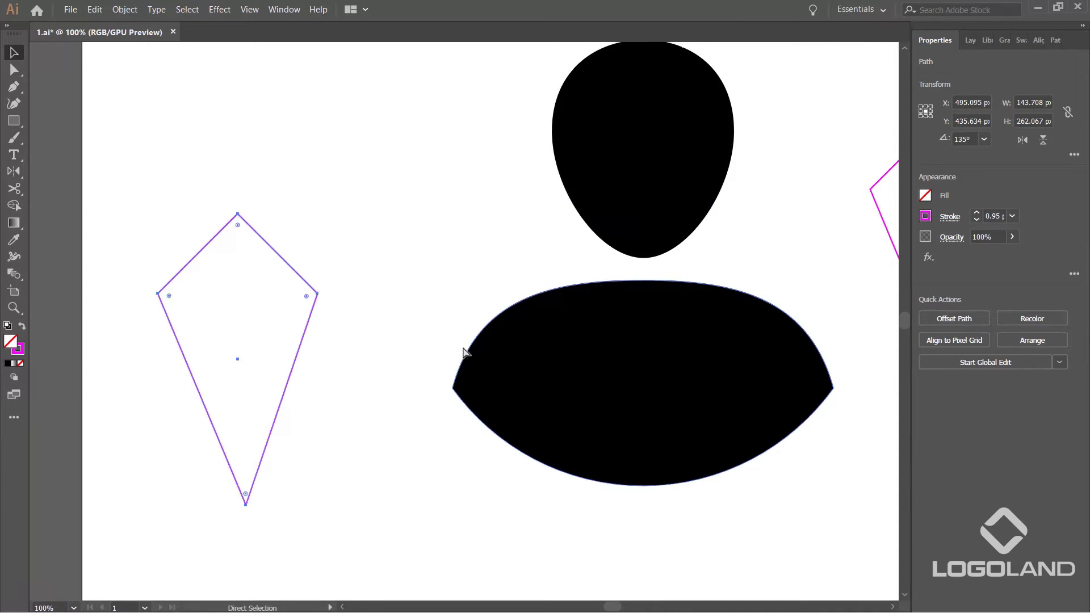
drag(314, 350, 239, 352)
click(157, 356)
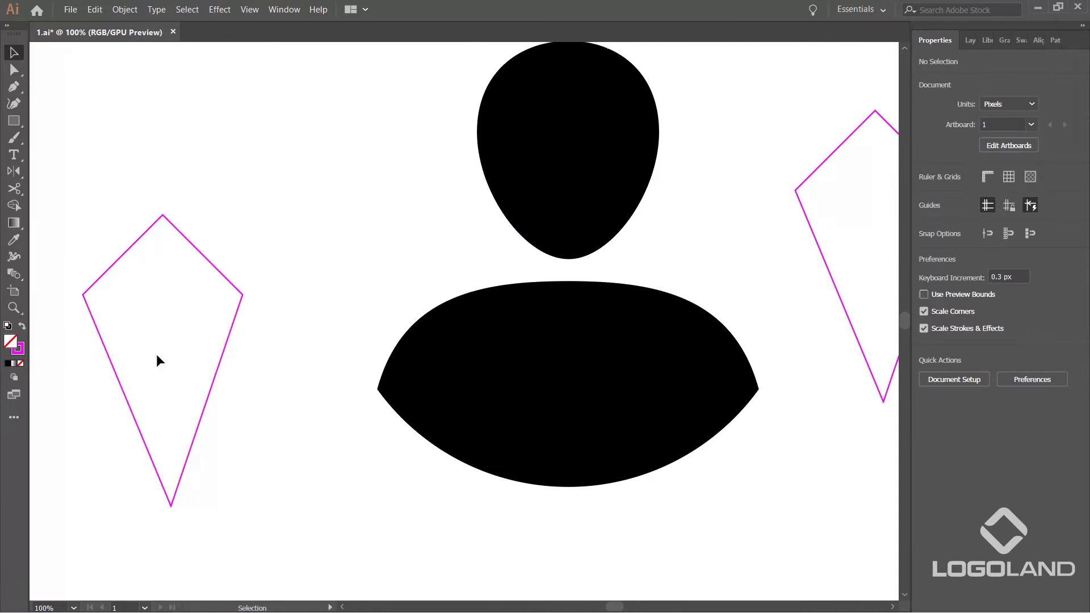
click(215, 369)
drag(162, 361, 576, 310)
click(757, 247)
drag(755, 247, 694, 256)
key(ctrl+=)
key(ctrl+=)
drag(631, 273, 601, 177)
scroll(601, 177, down, 3)
drag(690, 430, 642, 469)
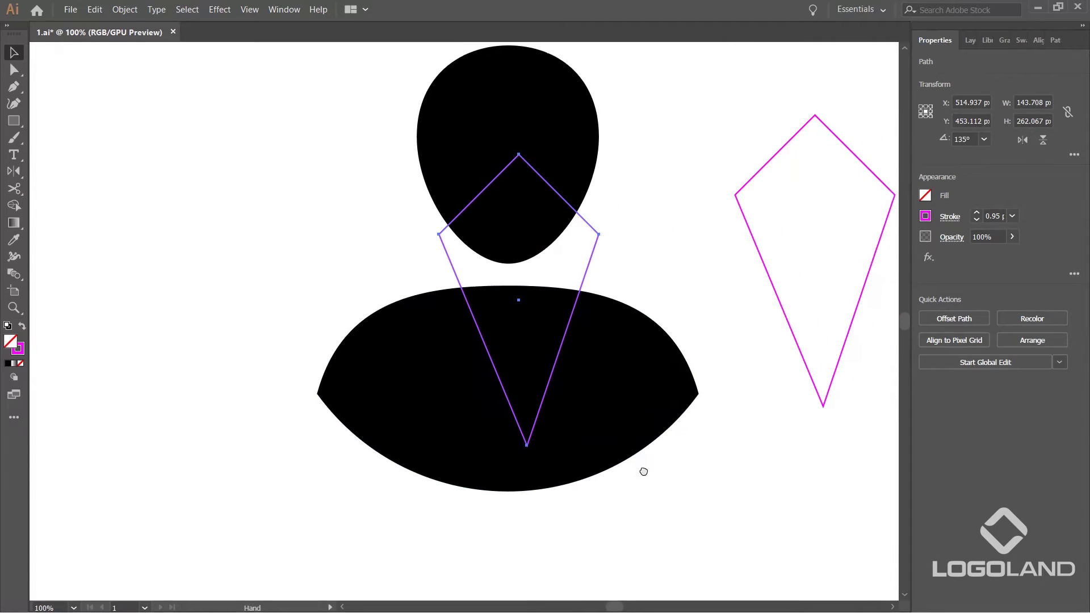
shift+click(660, 356)
click(574, 286)
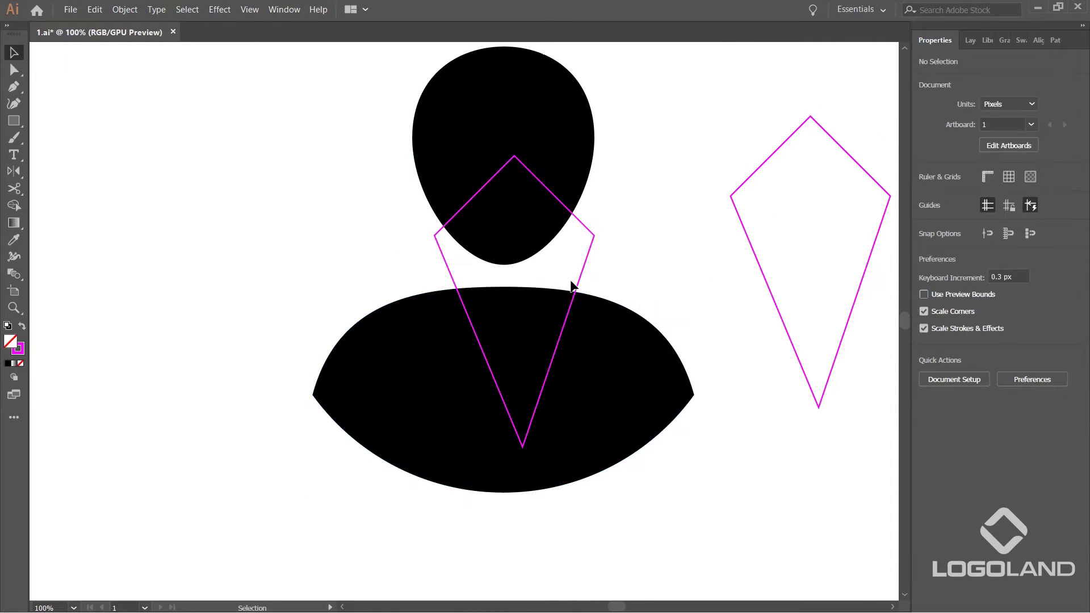
scroll(570, 284, up, 3)
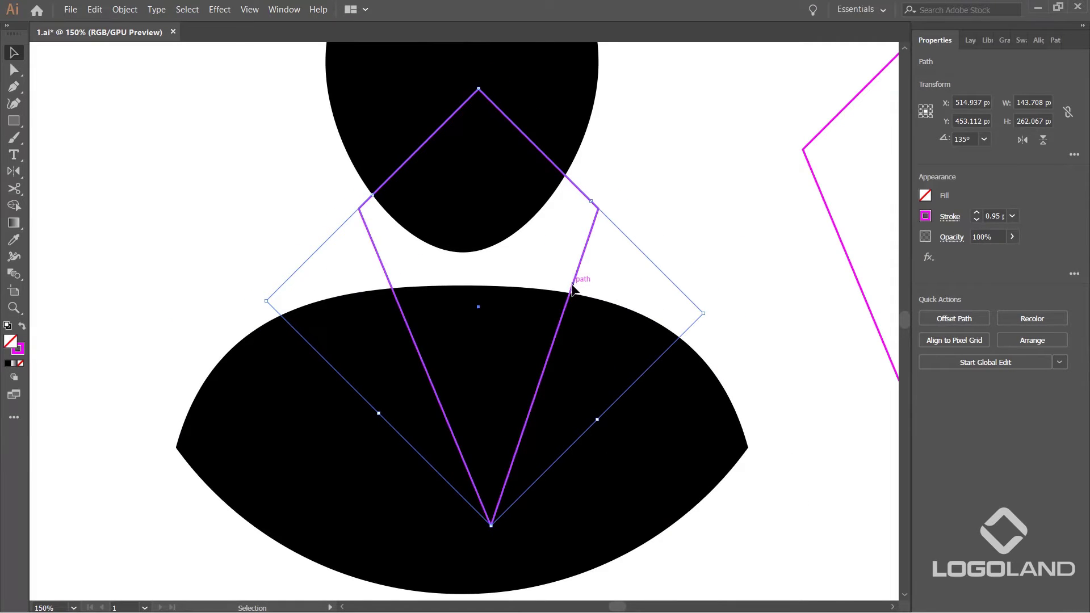
click(650, 282)
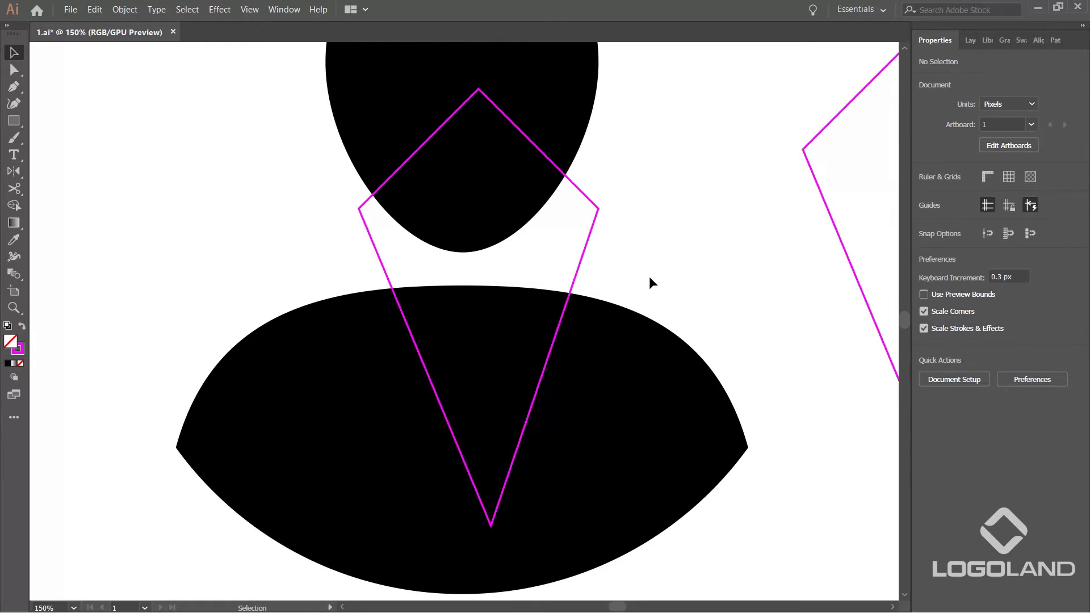
key(ctrl+minus)
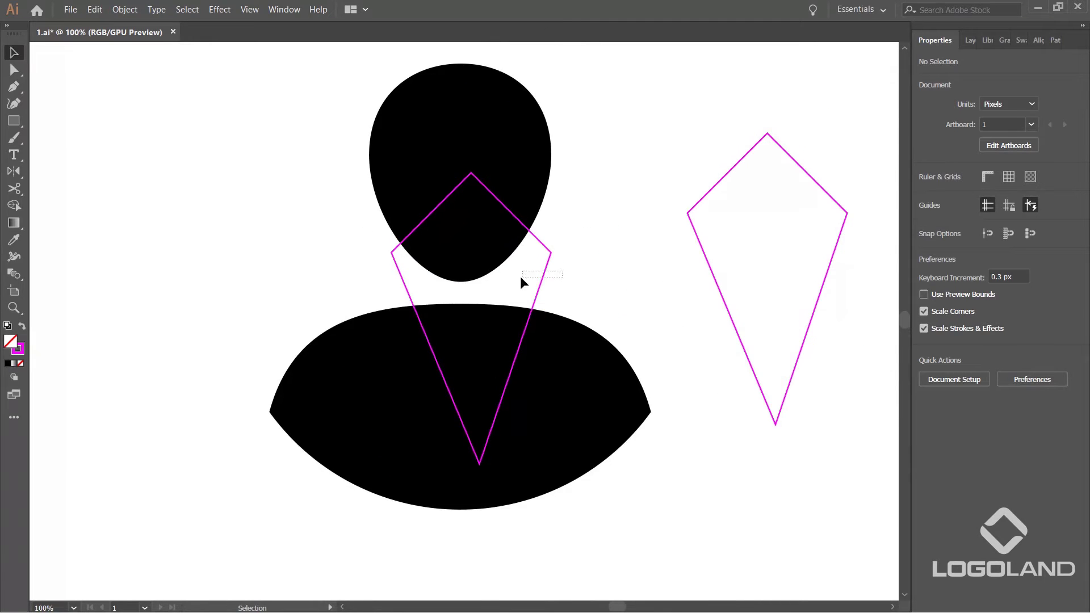
drag(520, 276, 530, 309)
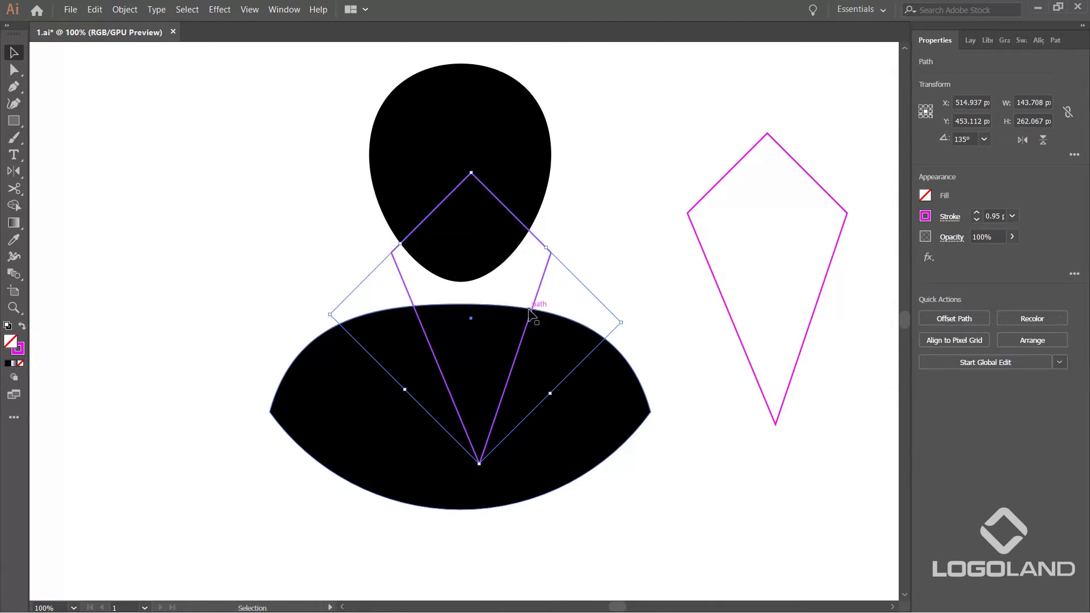
click(684, 441)
click(542, 275)
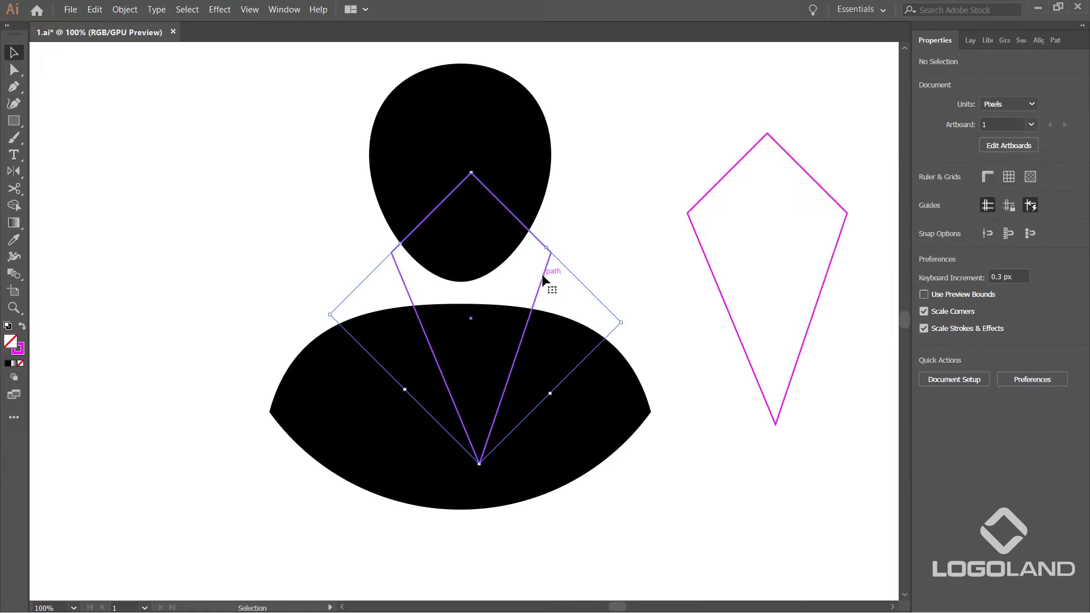
click(573, 277)
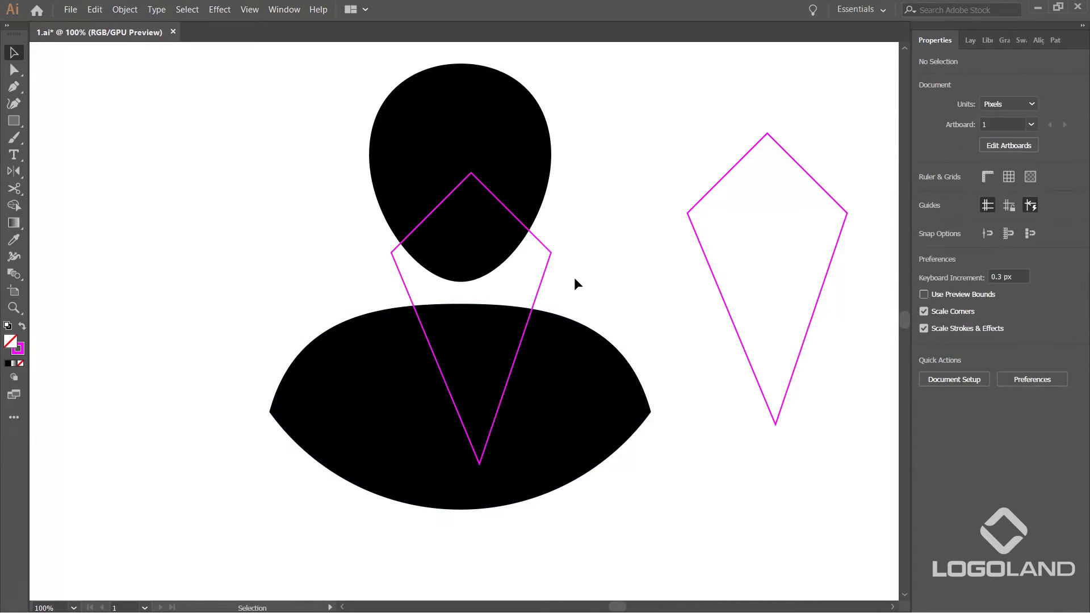
Select the kite over the chest together with the body and align their horizontal centres.
click(533, 278)
shift+click(620, 410)
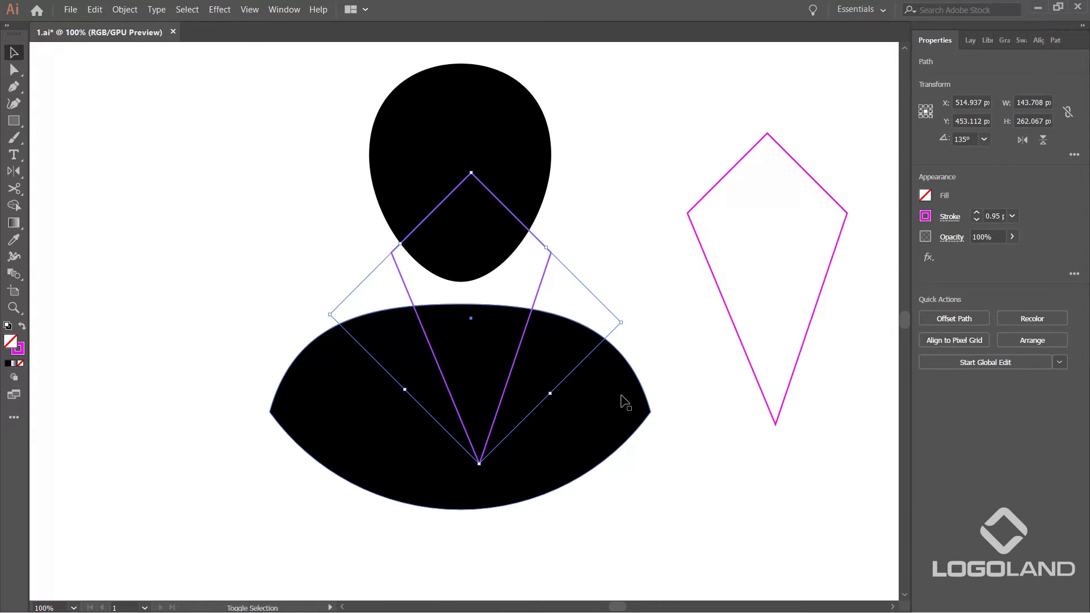
shift+click(624, 402)
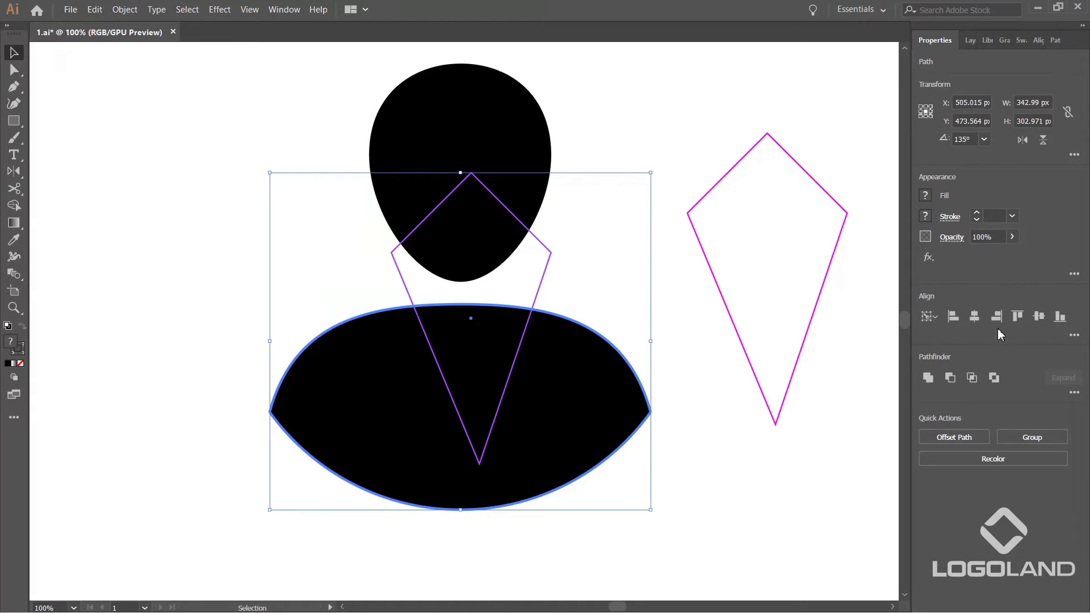
click(1037, 41)
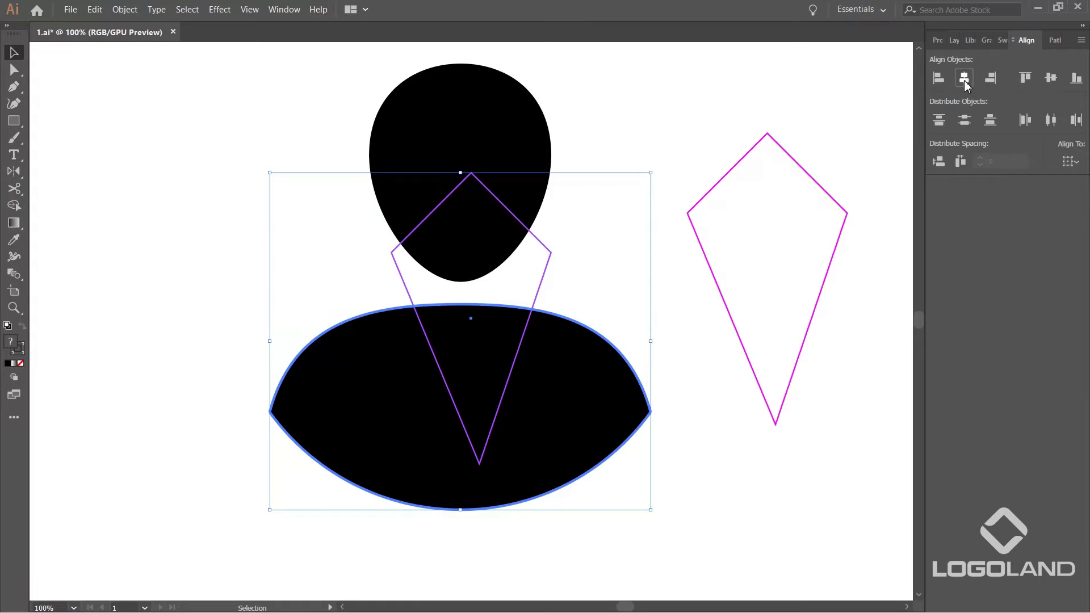
click(963, 78)
click(714, 136)
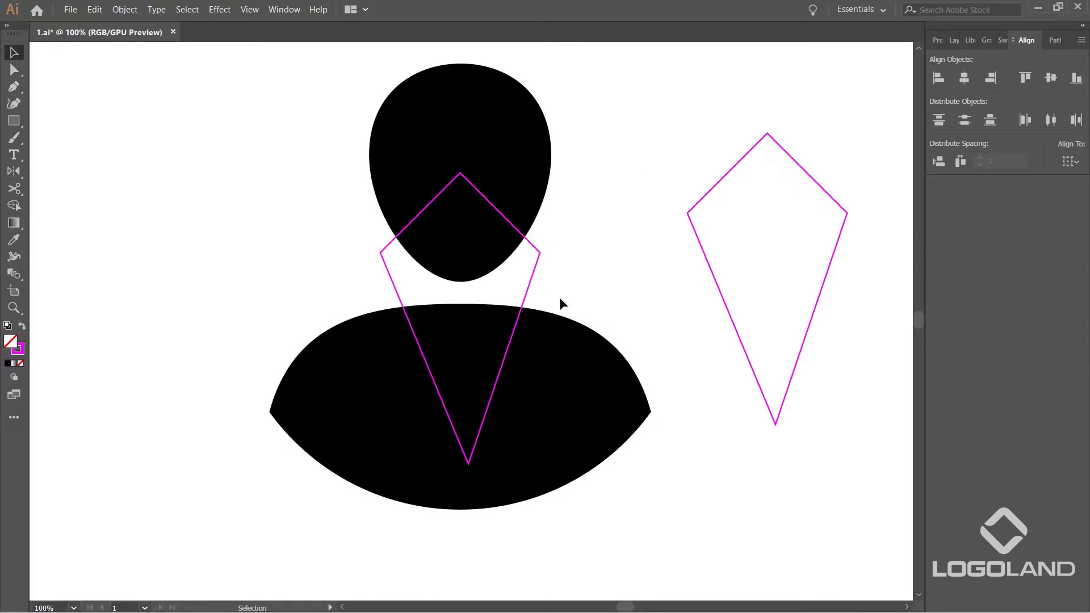
Cut a V-shaped neckline out of the body with Shape Builder, removing every part of the overlapping kite.
click(503, 294)
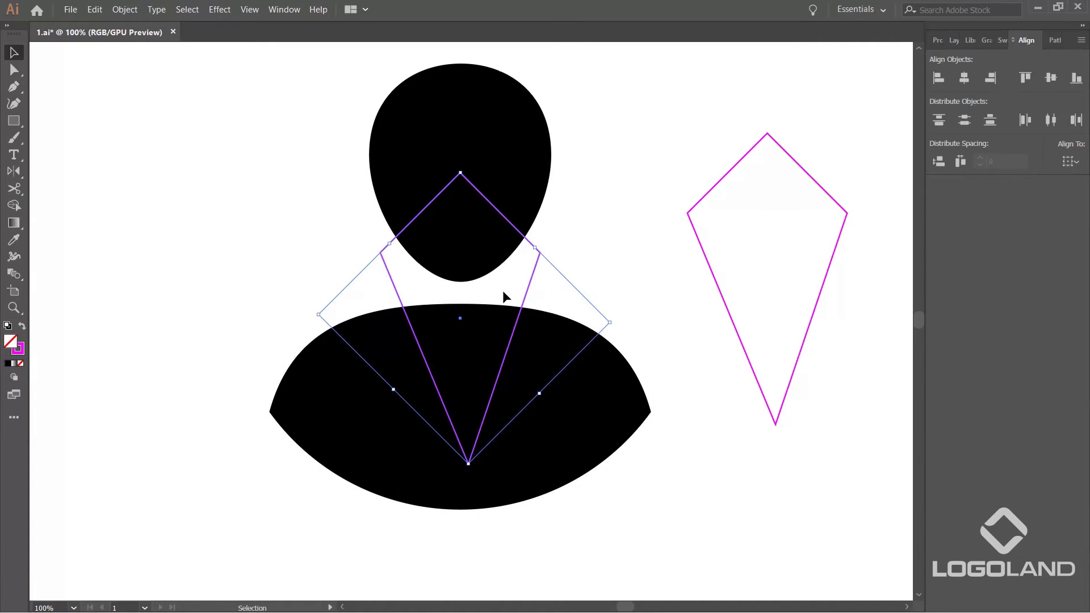
shift+click(510, 325)
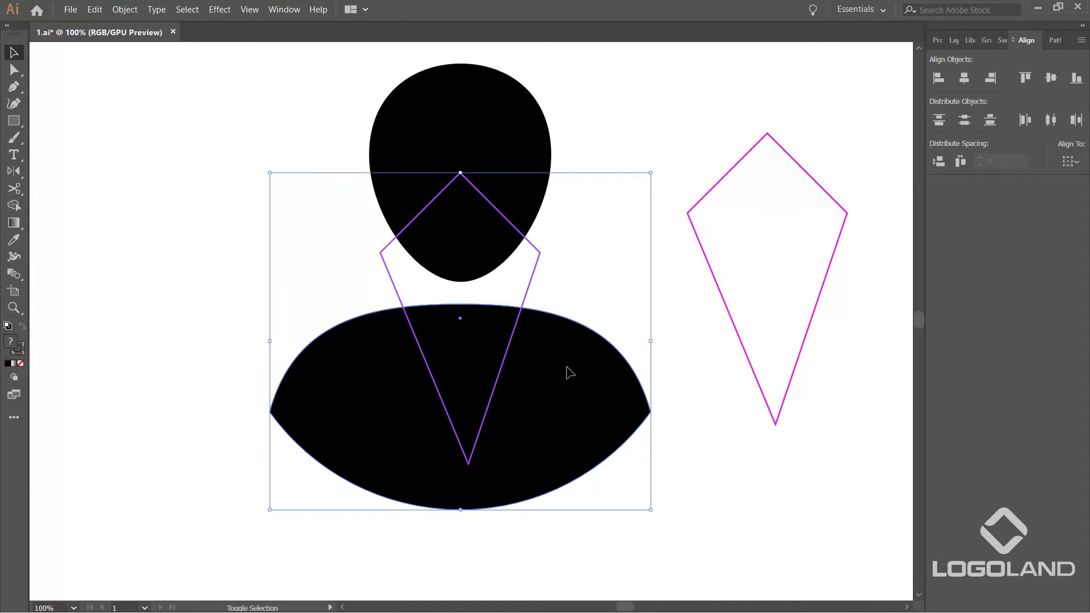
key(shift+m)
alt+click(469, 295)
alt+click(462, 360)
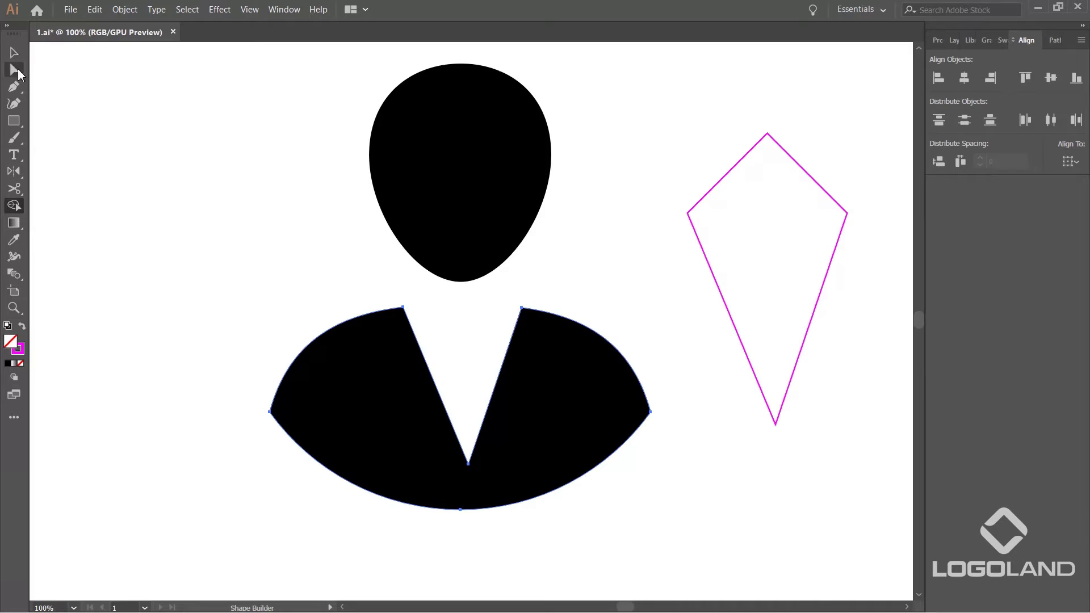
click(14, 52)
click(148, 87)
Move the remaining kite closer to the body and flip it vertically so its long point faces up.
click(799, 164)
drag(806, 171, 770, 200)
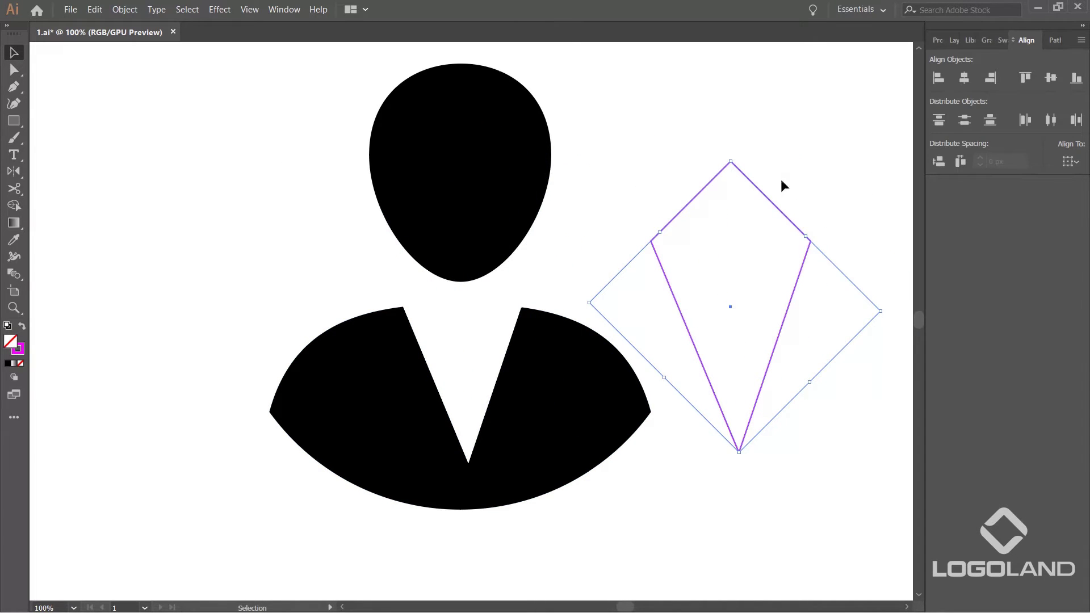
click(937, 39)
click(827, 110)
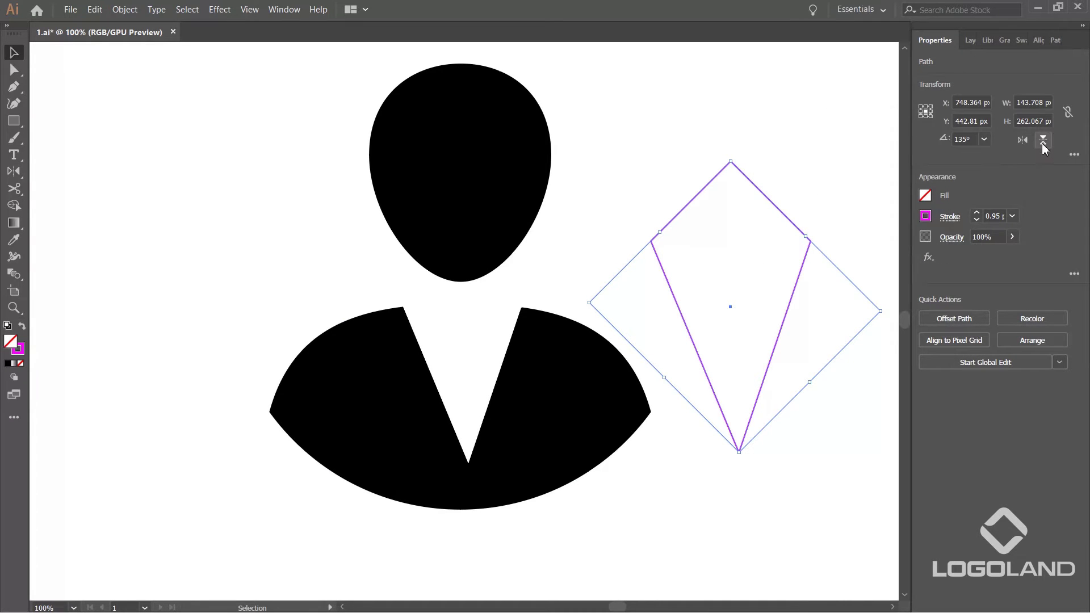
click(1043, 140)
click(800, 400)
click(809, 391)
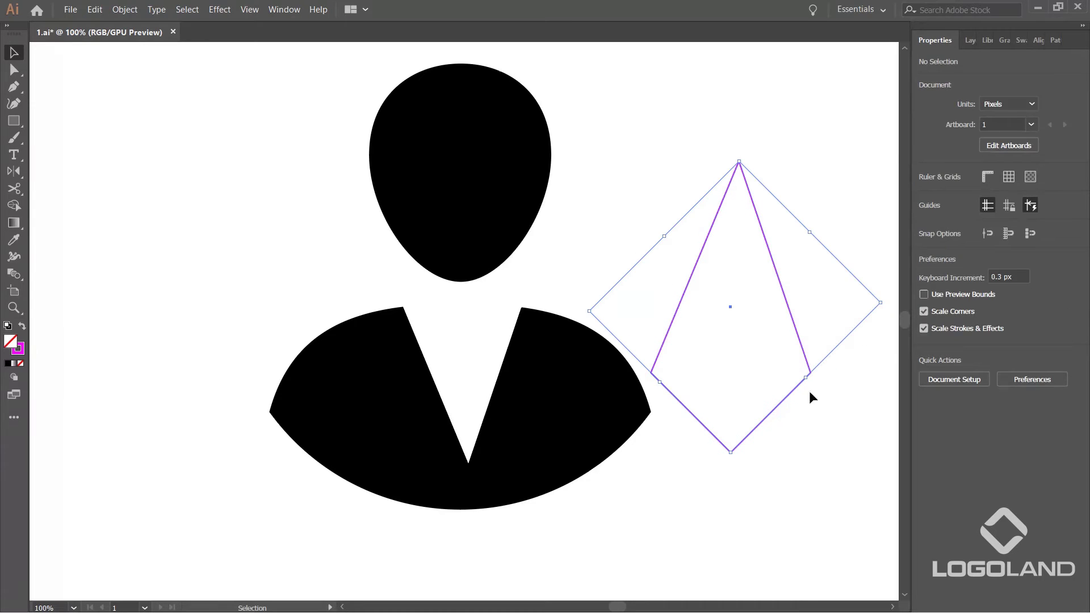
Shrink the flipped kite to about 55 px wide and 100 px tall and place it in the V neckline as a tie.
drag(880, 303, 832, 304)
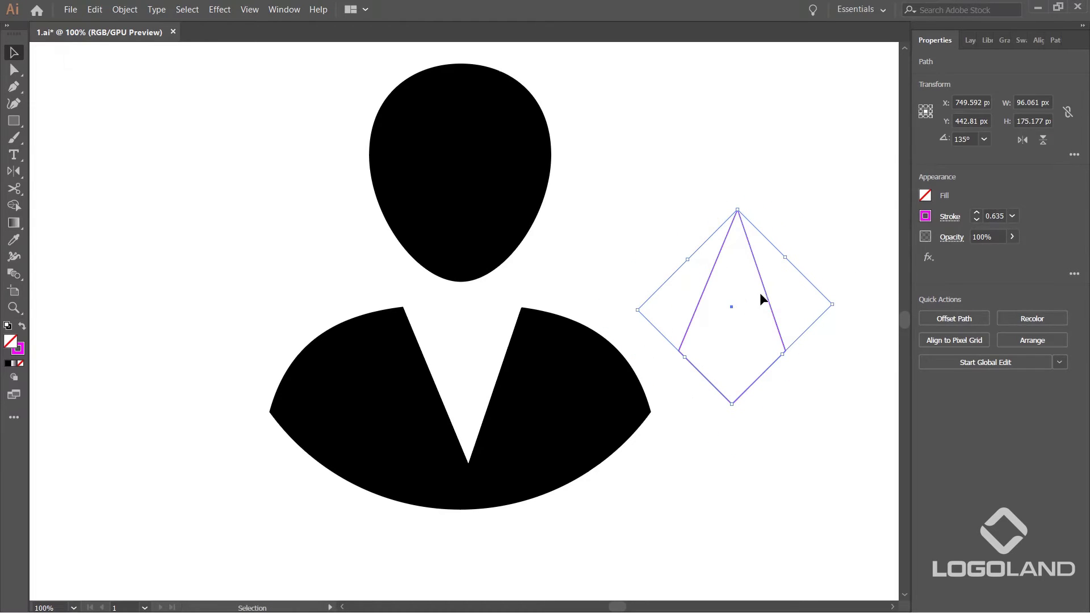
drag(765, 296, 494, 301)
scroll(482, 249, up, 1)
drag(467, 195, 460, 253)
scroll(476, 346, up, 1)
drag(491, 428, 512, 350)
drag(522, 228, 521, 248)
Align the tie shape horizontally to the centre of the body.
shift+click(704, 320)
click(974, 317)
click(795, 152)
scroll(547, 317, up, 1)
scroll(507, 295, down, 2)
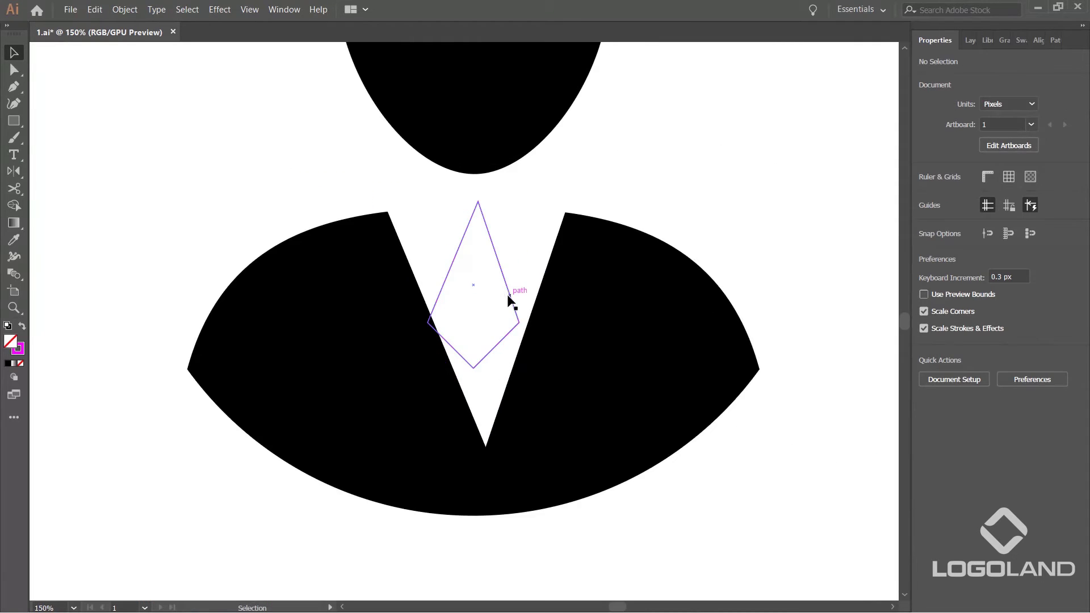
Shrink the tie shape about its centre to about 39 × 72 px and move it slightly lower in the neckline.
click(508, 300)
scroll(503, 318, up, 1)
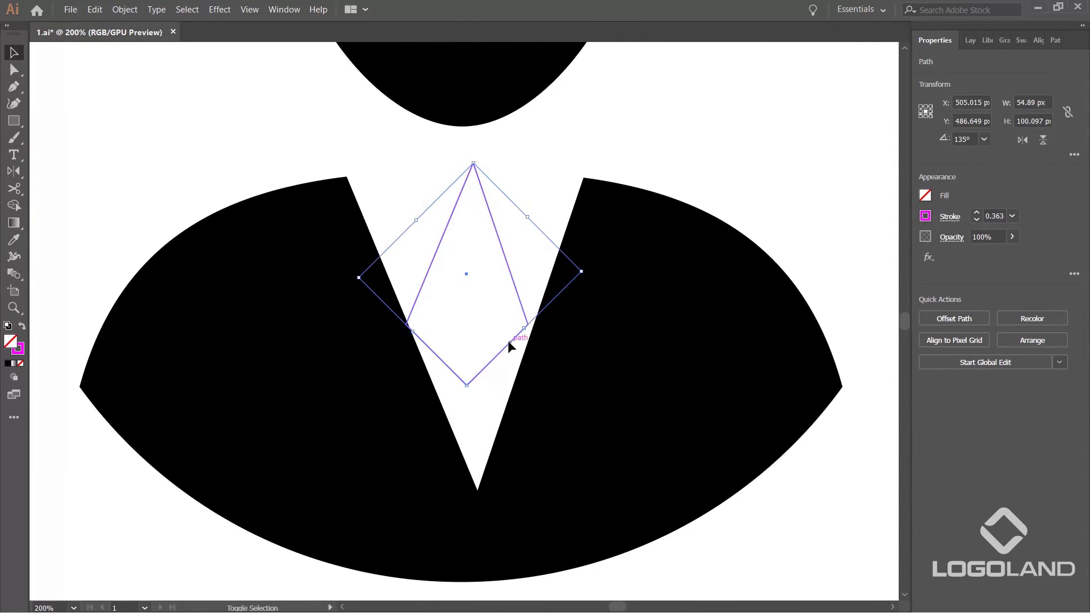
drag(582, 271, 549, 273)
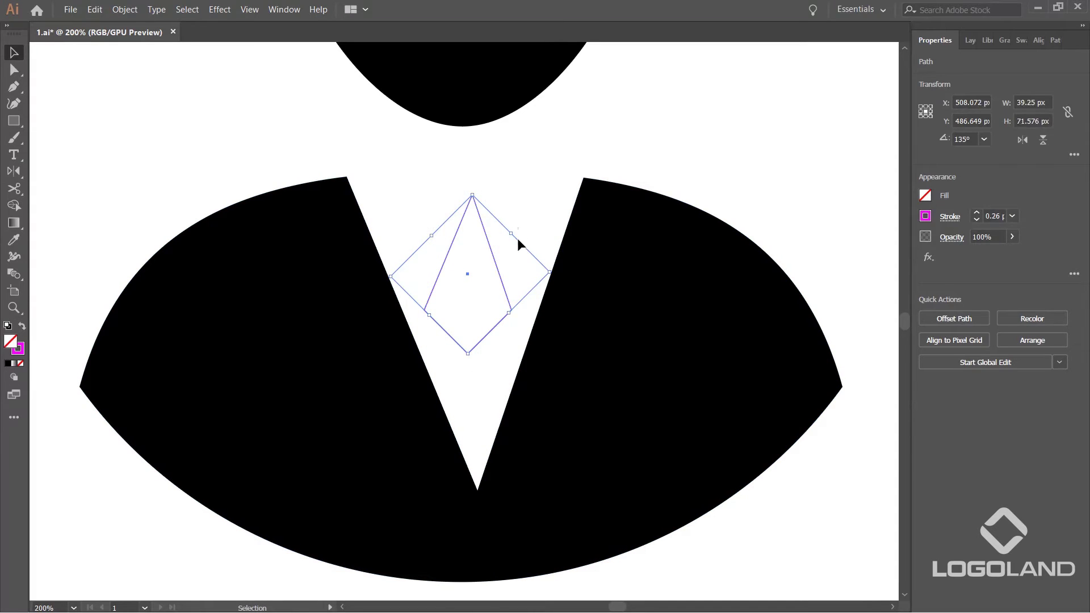
click(495, 249)
drag(491, 250, 493, 271)
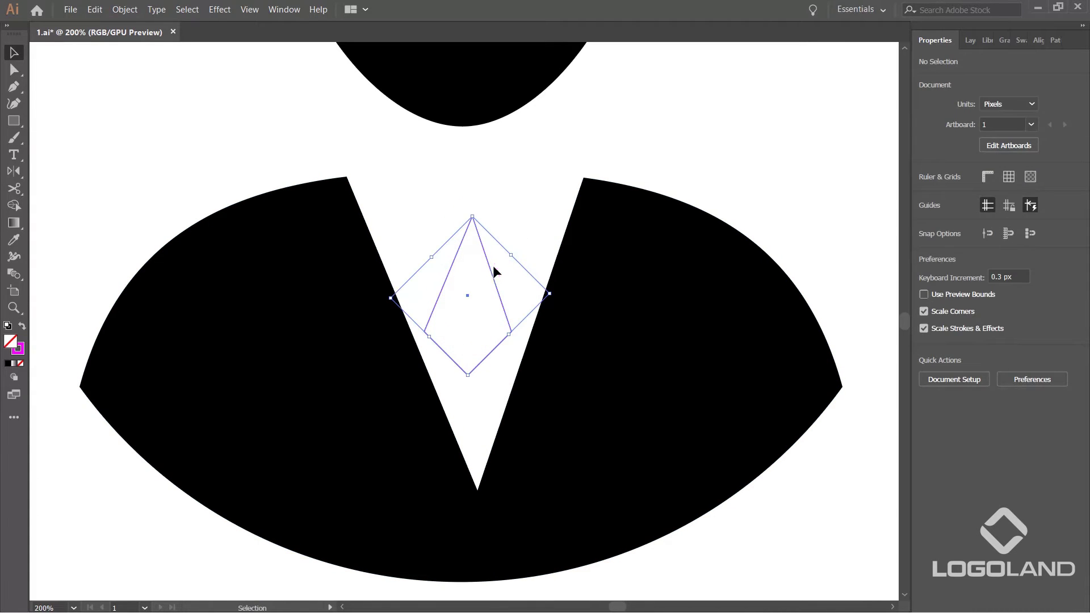
Re-centre the reduced tie shape horizontally with the body.
click(684, 304)
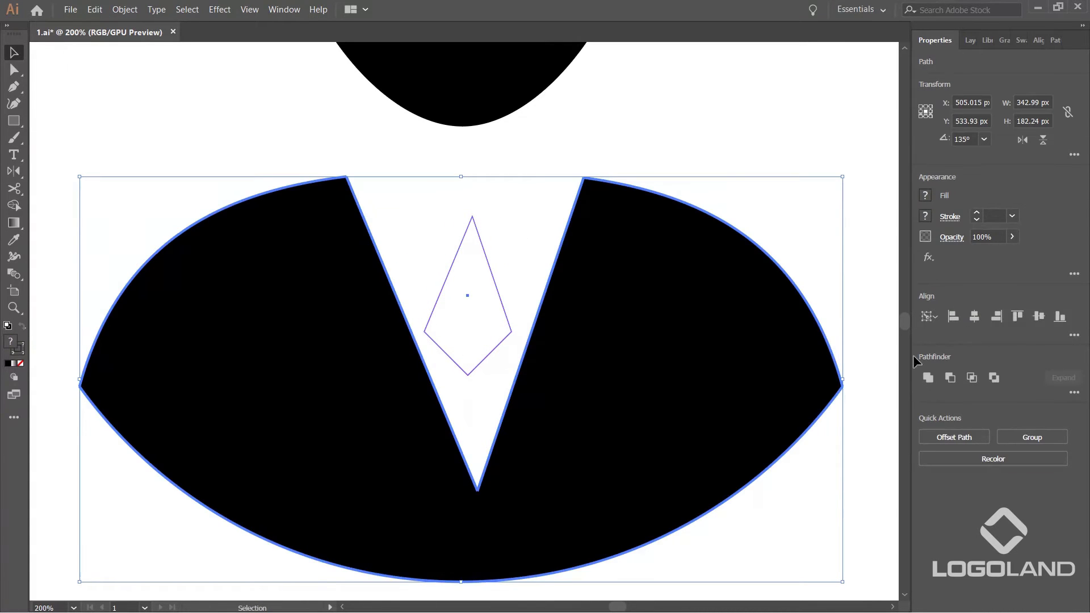
click(973, 317)
click(761, 185)
scroll(669, 305, down, 1)
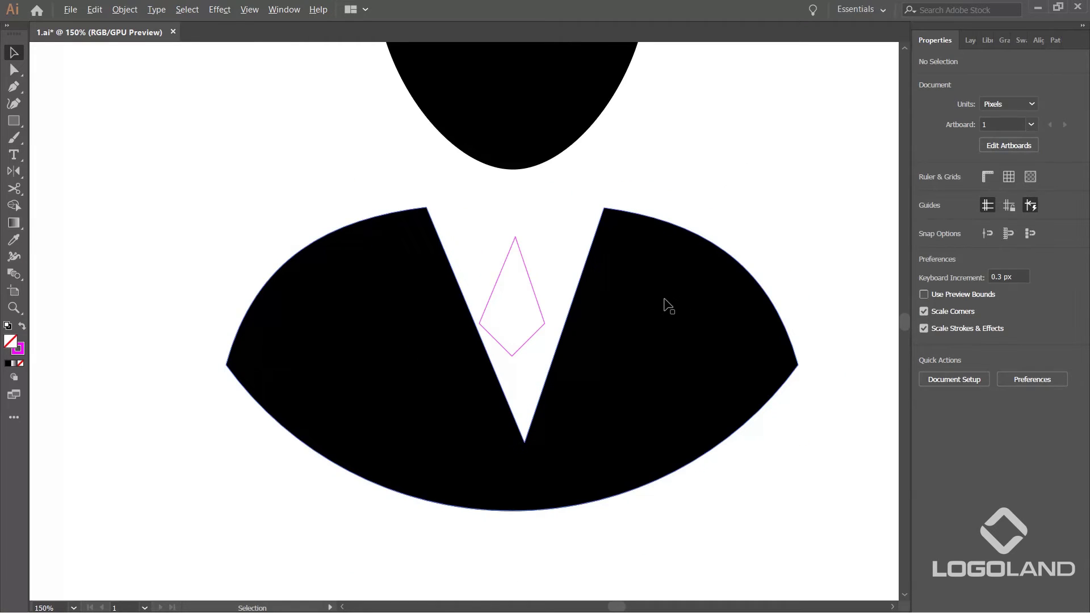
Move the tie shape slightly right so it sits more evenly between the two sides of the V neckline.
scroll(539, 340, up, 1)
click(534, 332)
scroll(545, 324, up, 1)
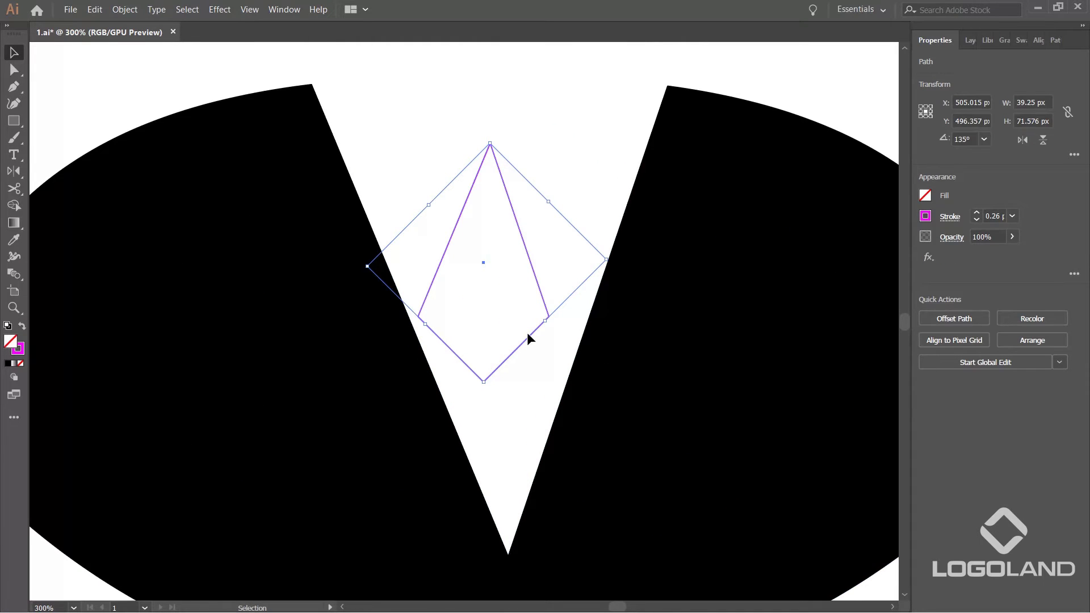
drag(527, 336, 547, 336)
scroll(513, 418, down, 2)
scroll(553, 318, up, 1)
click(513, 296)
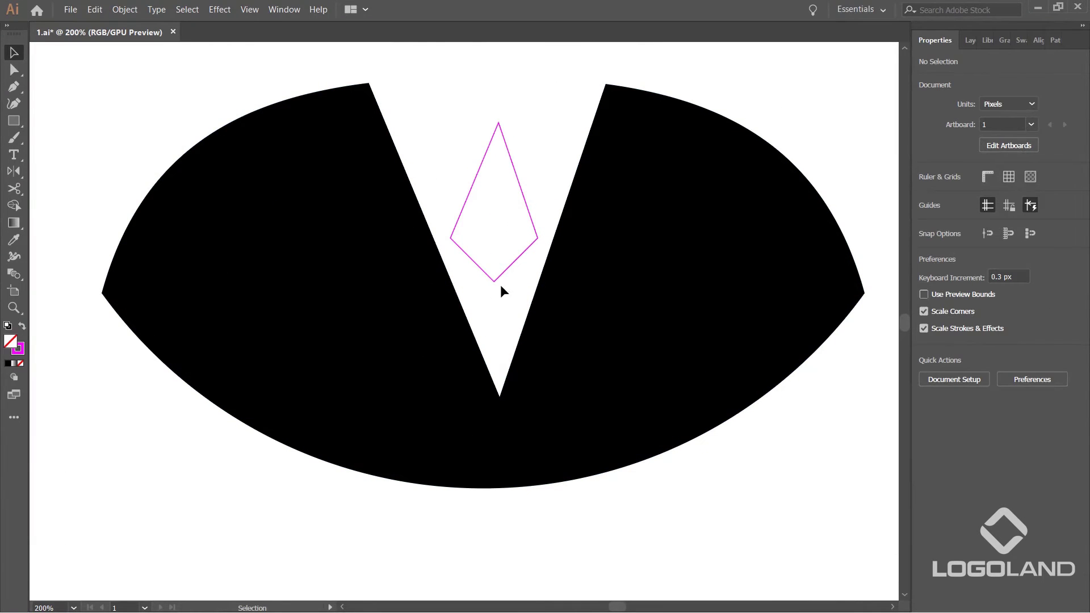
Lengthen the tie to about 95 px tall by raising its top point towards the head.
drag(493, 282, 504, 251)
scroll(500, 396, up, 3)
drag(504, 291, 507, 222)
key(a)
key(ctrl+shift+a)
key(ctrl+shift+a)
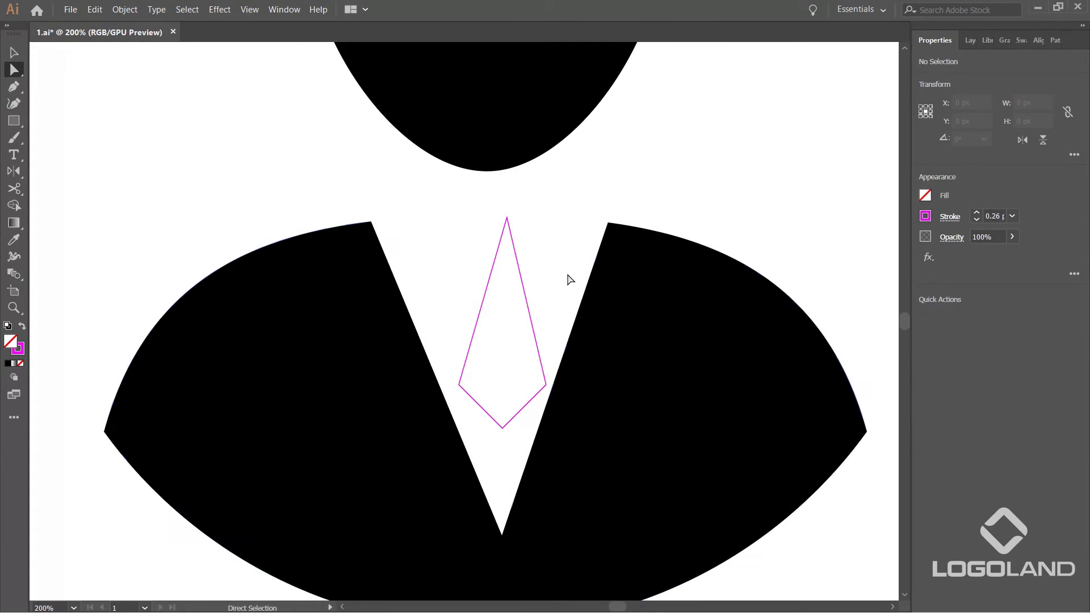
Nudge the tie left within the neckline to an X position of about 509.4 px.
key(v)
click(523, 299)
key(Left)
key(Left)
key(Left)
key(Left)
key(shift+Left)
key(Right)
key(Right)
key(Right)
key(Right)
key(Right)
key(Right)
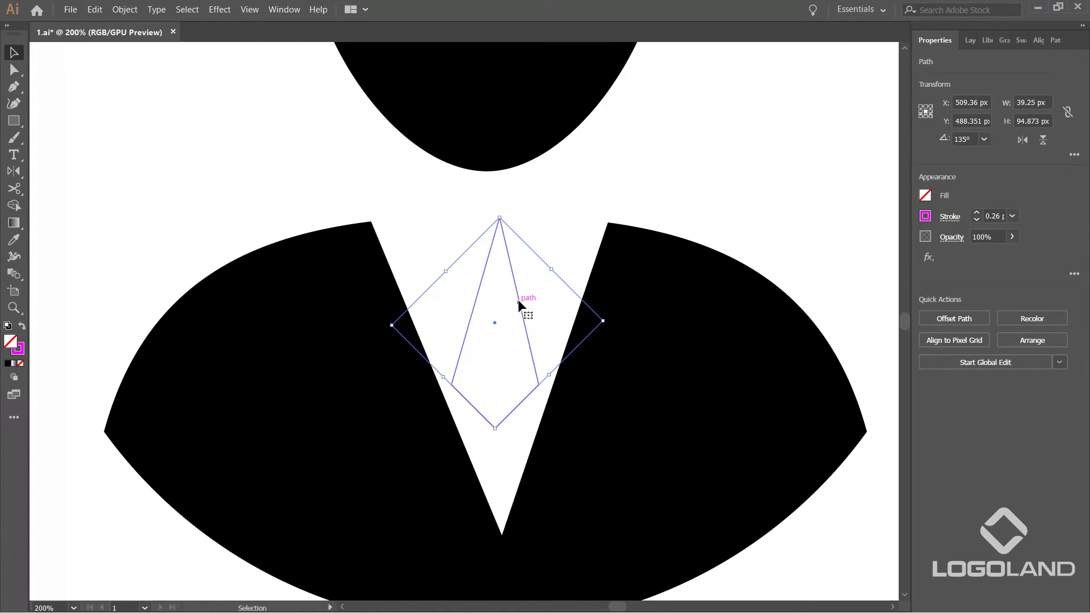
Give the tie the body's solid black fill with no stroke by sampling the body with the Eyedropper.
key(i)
click(14, 52)
click(540, 265)
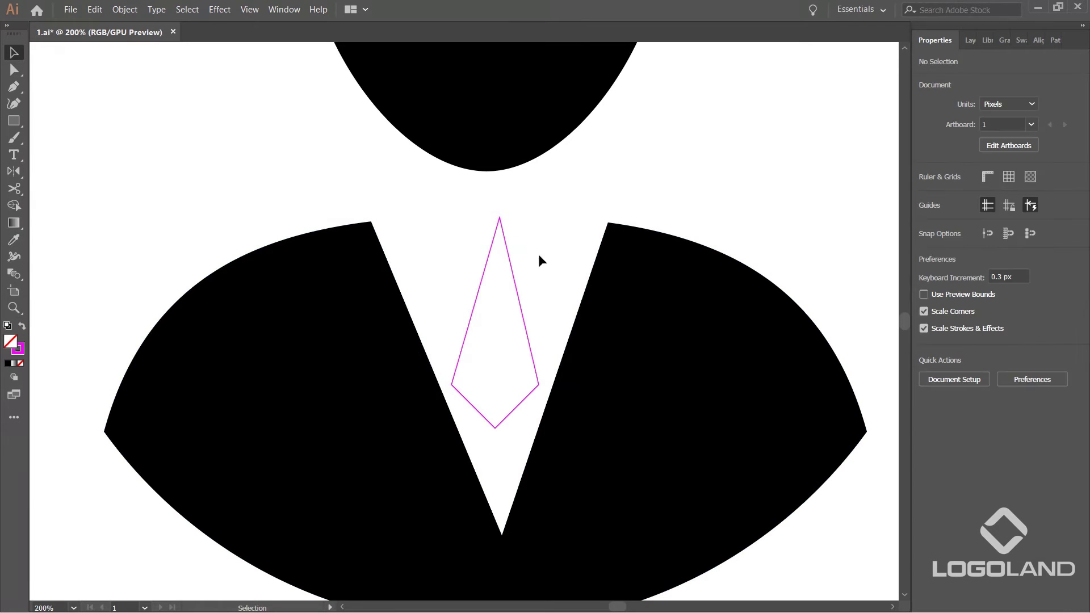
click(506, 252)
key(i)
click(658, 260)
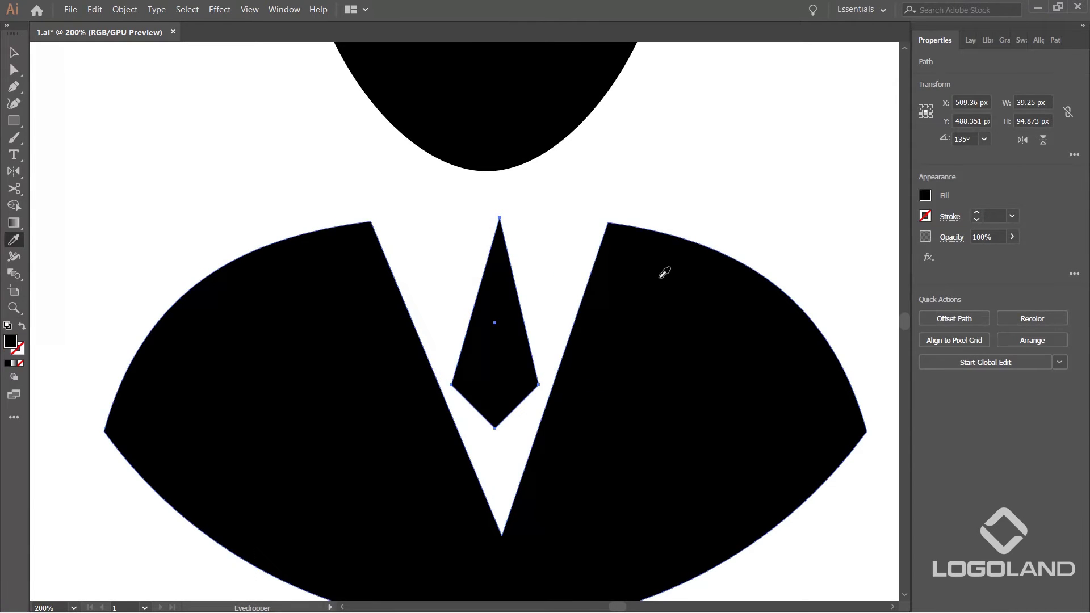
click(14, 52)
click(238, 152)
scroll(474, 239, down, 2)
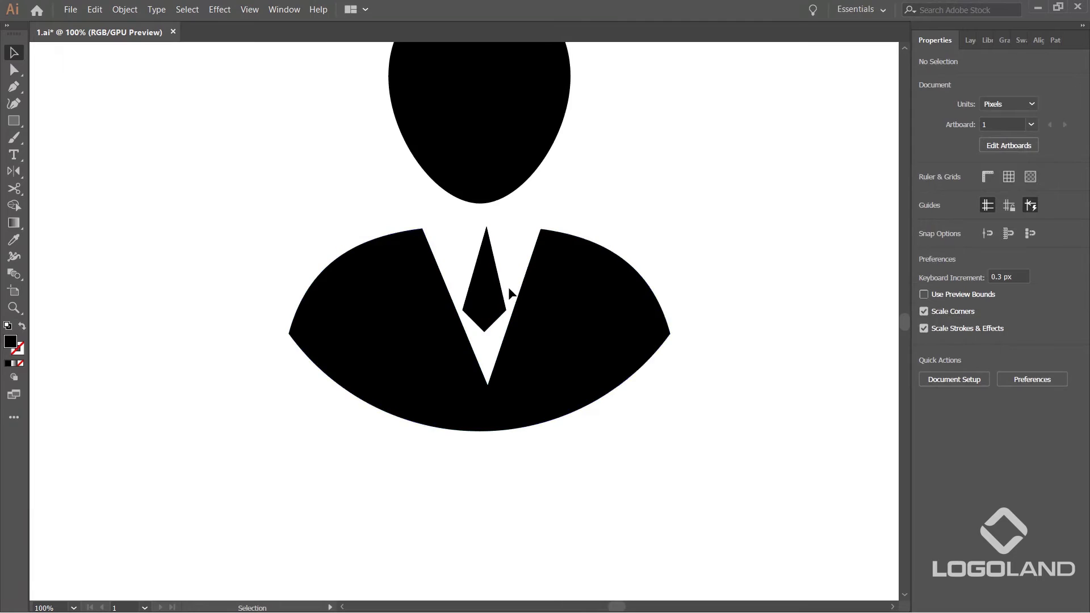
Narrow the lower part of the tie by moving its left and right corner points slightly inward.
scroll(510, 289, up, 2)
scroll(481, 308, up, 1)
drag(444, 311, 479, 317)
key(a)
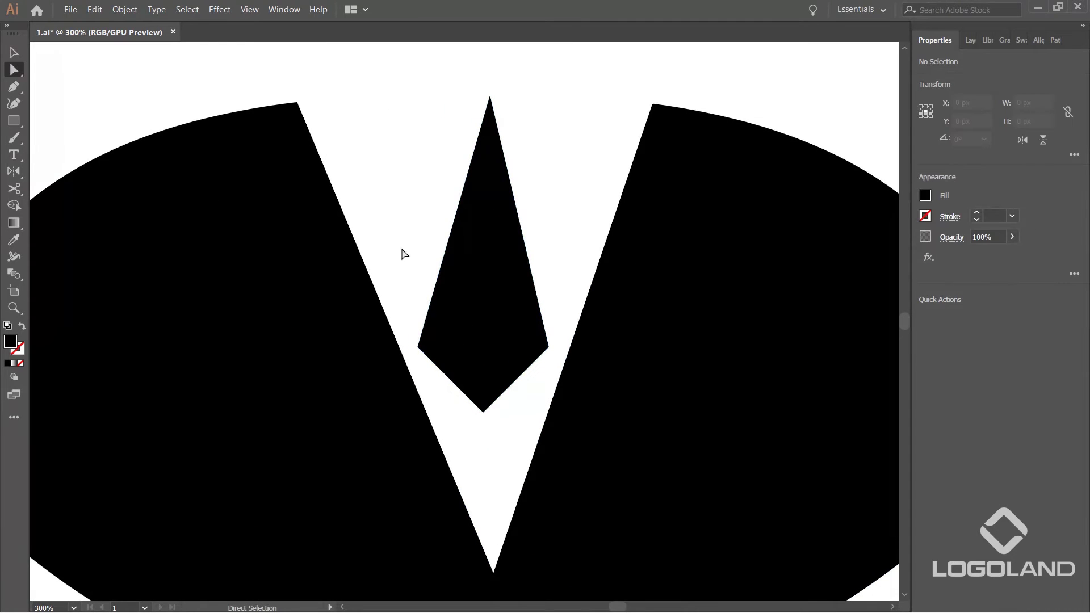
drag(418, 347, 427, 346)
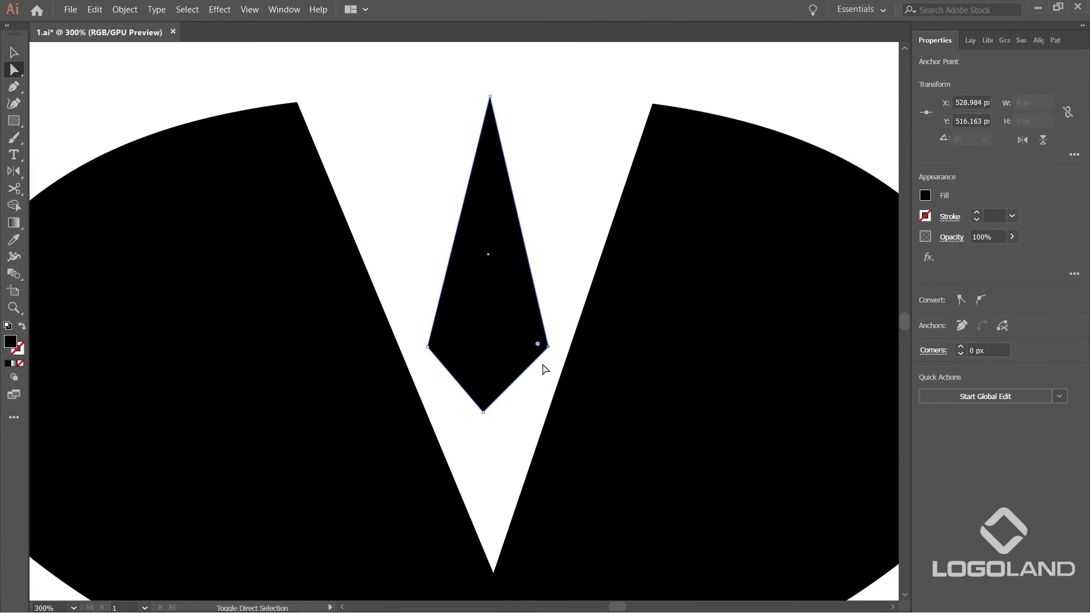
key(Left)
key(Left)
key(Left)
key(Left)
key(Left)
key(Left)
key(v)
Move the whole tie slightly lower in the V neckline.
click(532, 216)
drag(494, 290, 496, 313)
click(529, 247)
scroll(529, 247, down, 3)
drag(529, 246, 514, 292)
Draw a black ellipse about 18 × 13 px just left of the tie's top point.
scroll(513, 293, up, 2)
scroll(512, 277, up, 3)
key(ctrl+plus)
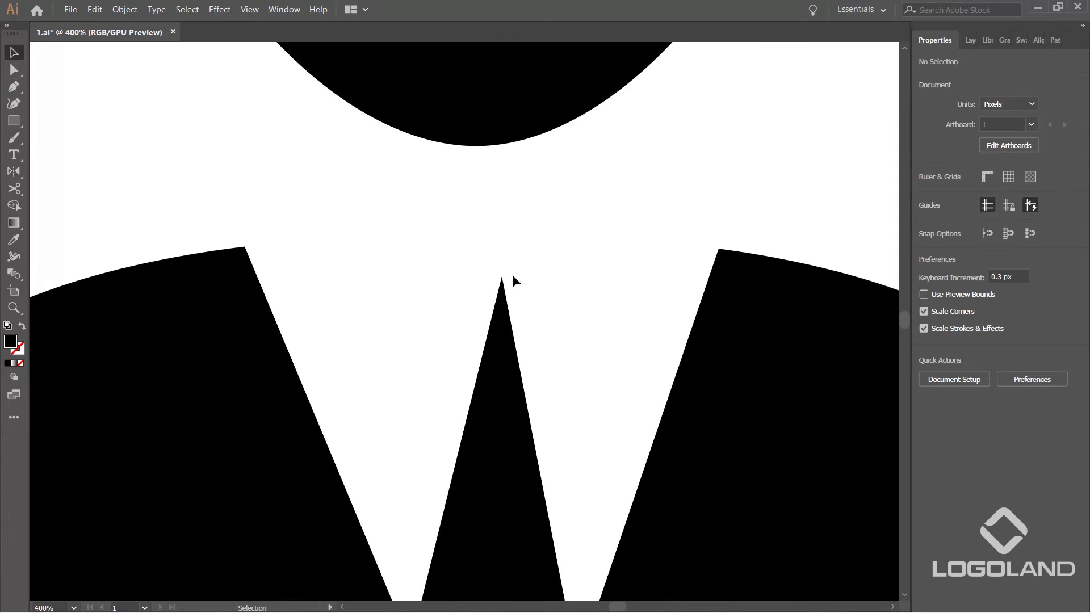
drag(14, 121, 59, 142)
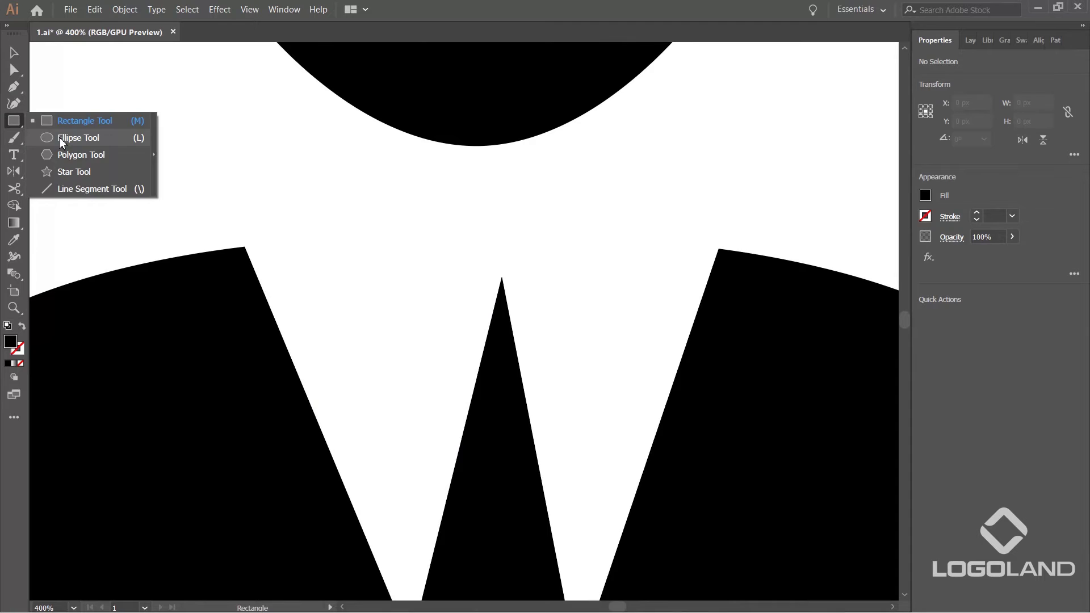
drag(59, 139, 60, 139)
key(ctrl+plus)
drag(375, 267, 496, 355)
Reshape the ellipse with the Anchor Point tool, shortening the right anchor's handles and slightly tilting the left anchor's handles.
key(a)
click(306, 302)
scroll(454, 329, up, 2)
click(536, 313)
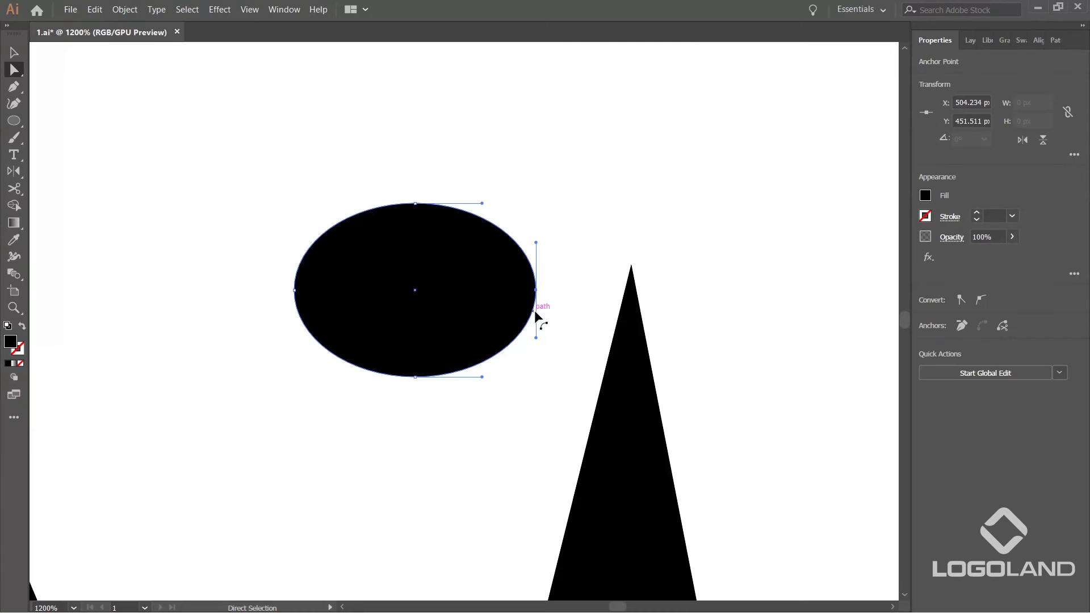
click(17, 89)
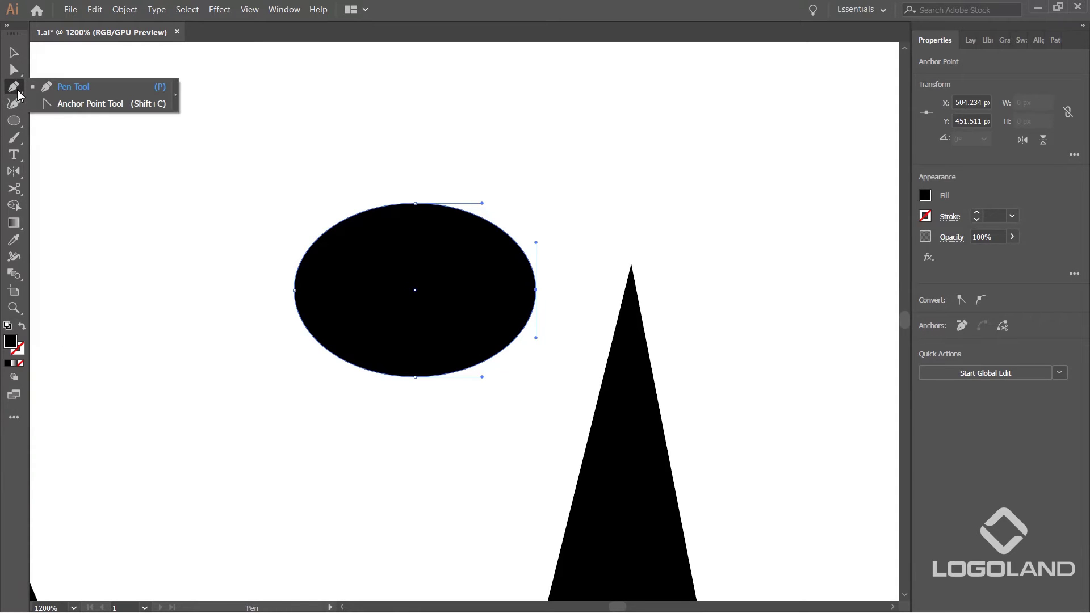
click(89, 105)
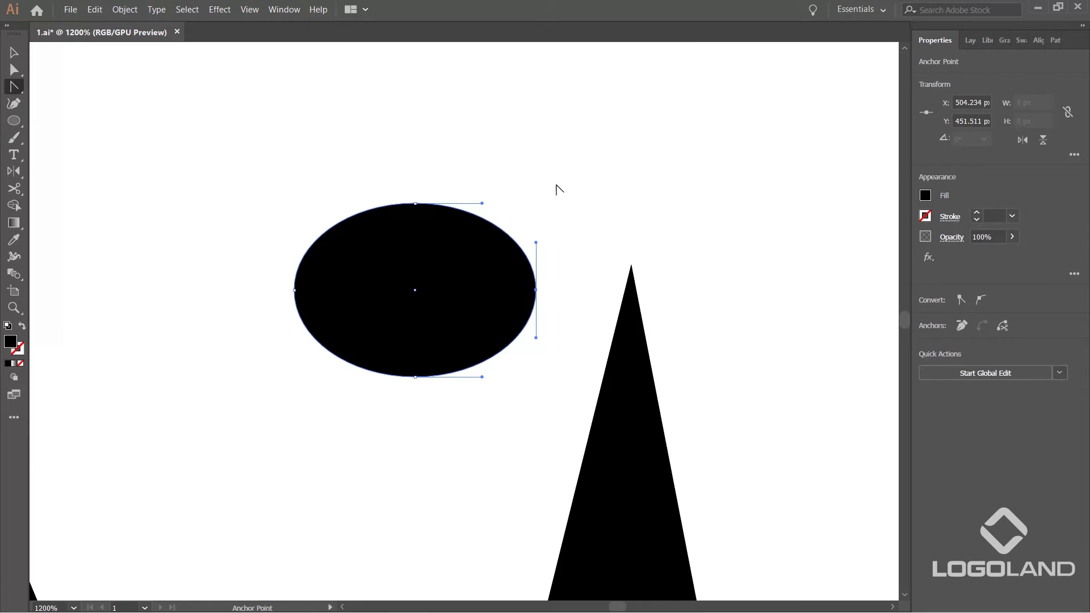
scroll(560, 234, up, 1)
drag(562, 234, 573, 229)
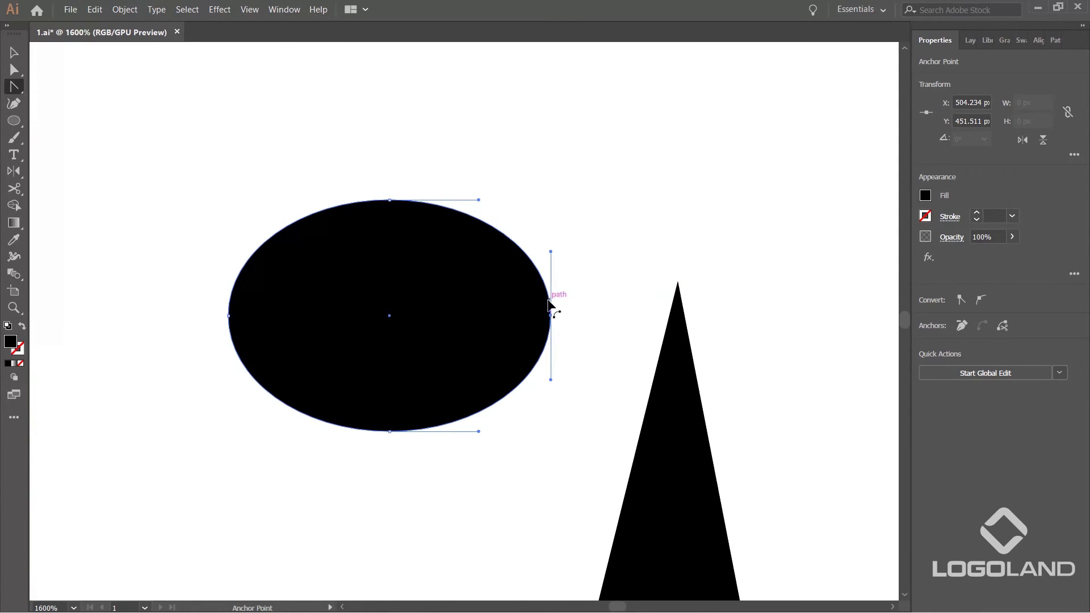
drag(549, 315, 551, 360)
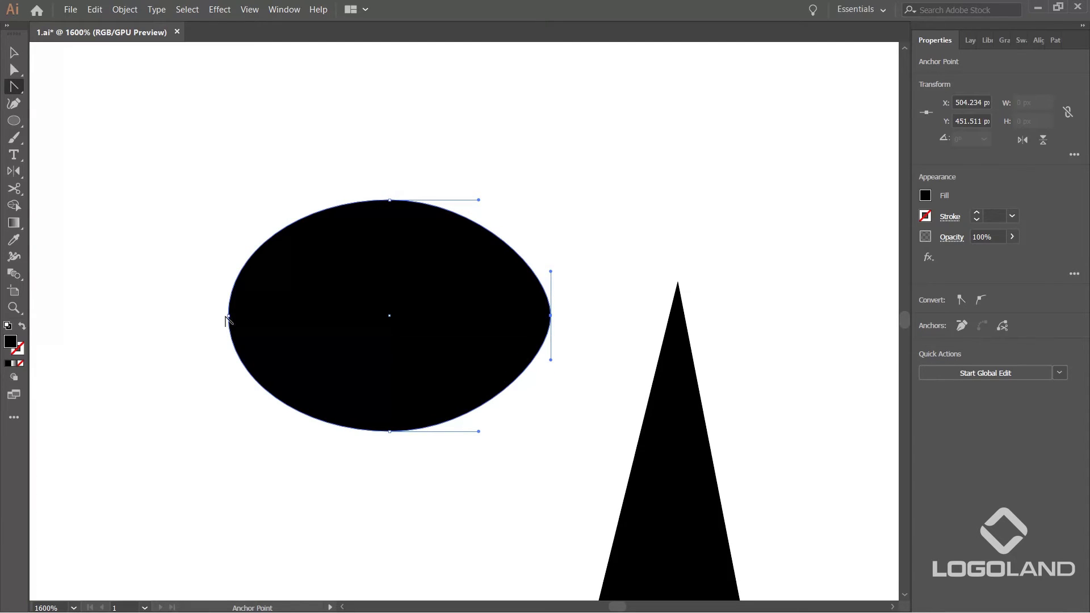
drag(228, 315, 216, 211)
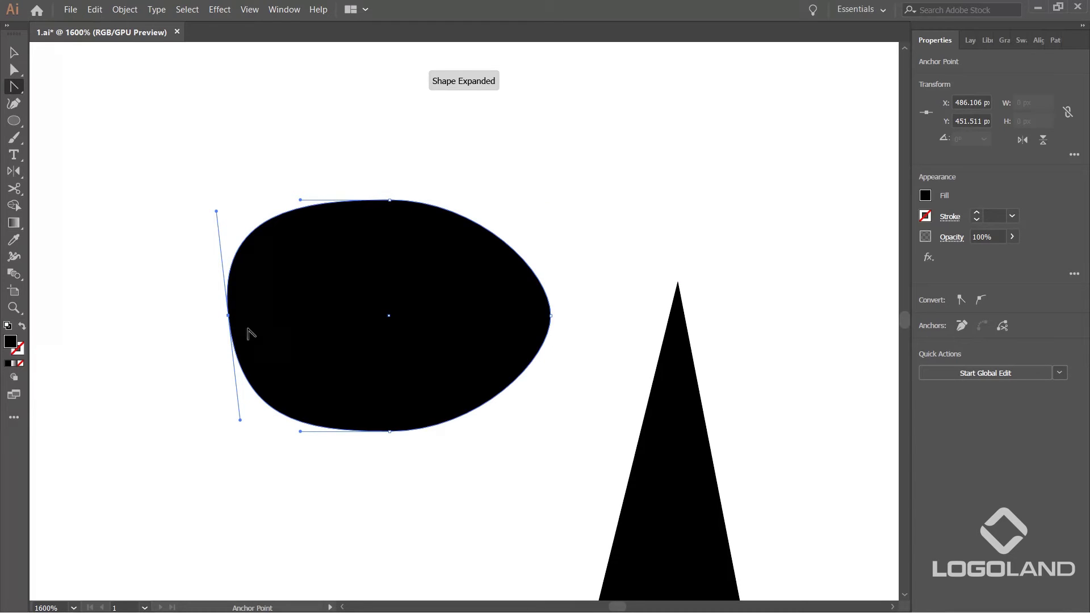
drag(228, 315, 222, 244)
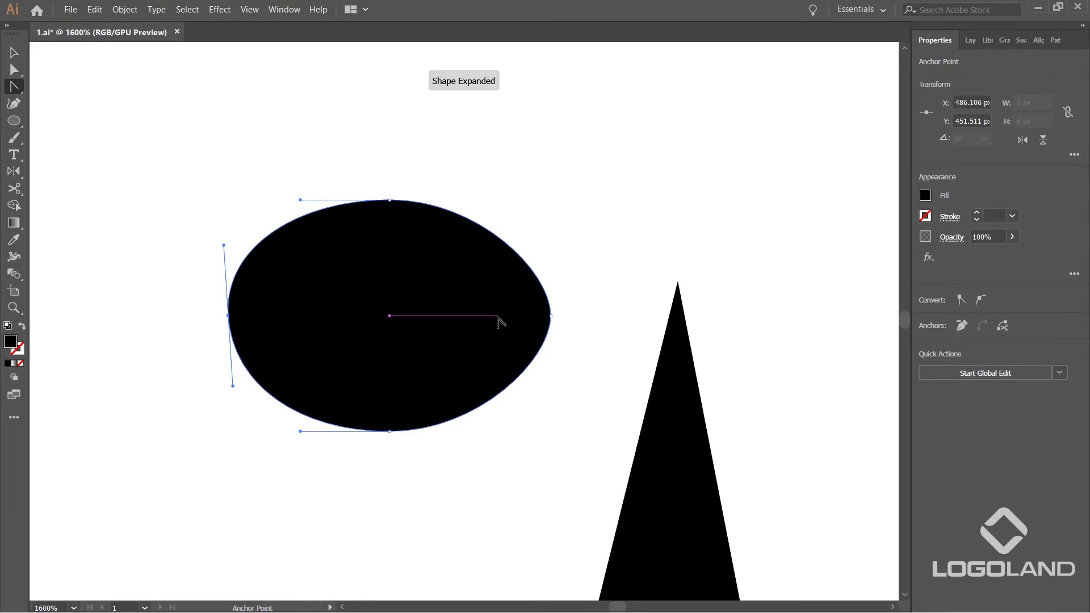
Shift the ellipse's top and bottom anchor points left to form a teardrop tapering towards the tie.
drag(364, 165, 409, 230)
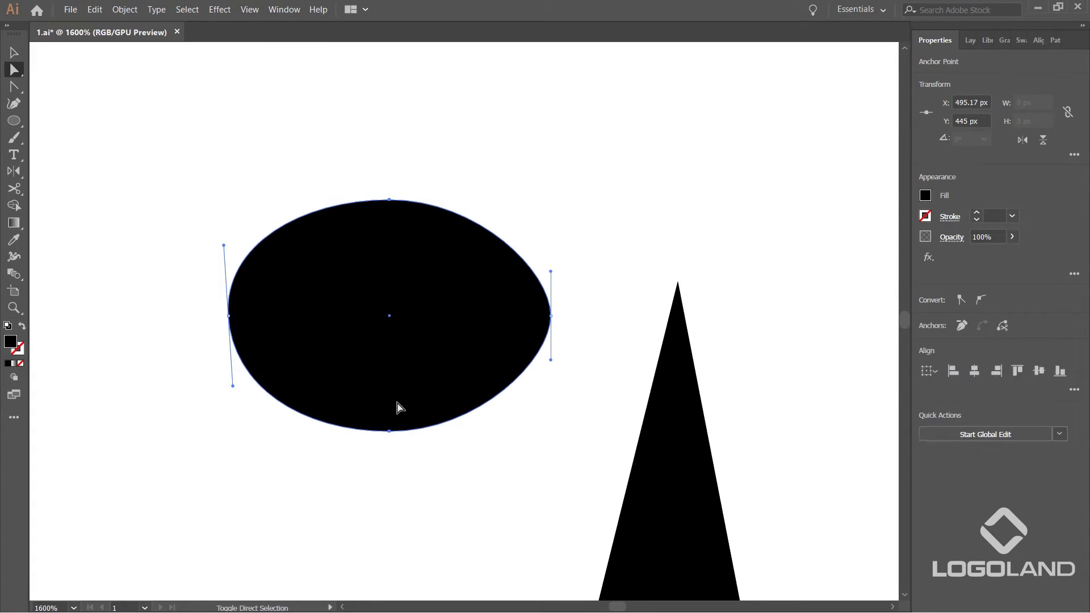
key(shift+Left)
key(ctrl+z)
key(Left)
key(Left)
key(Left)
key(Left)
key(Left)
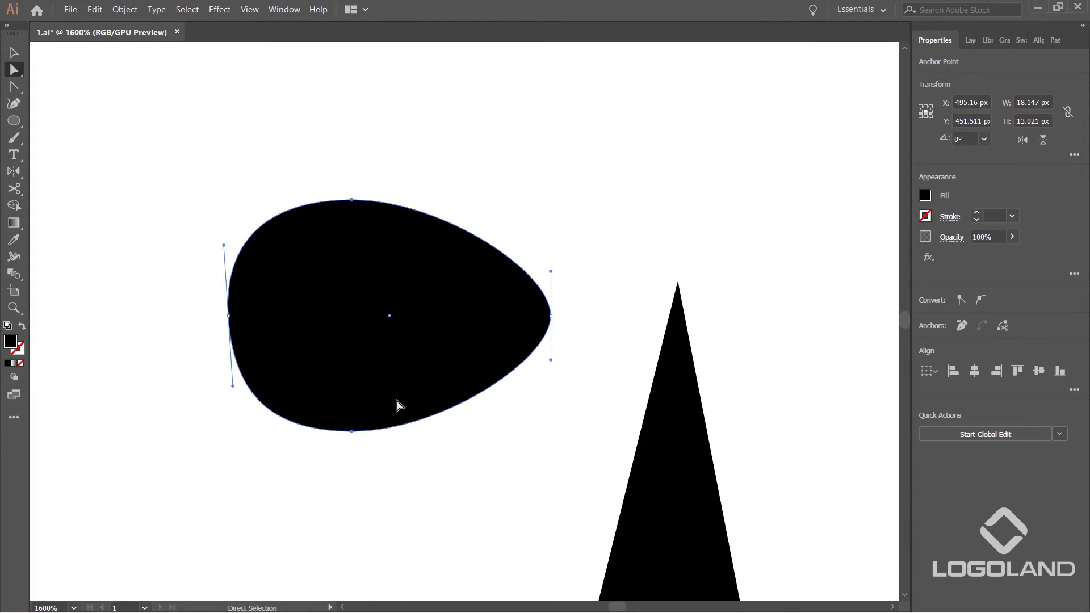
Move the teardrop right so its narrow end overlaps the tie's top point.
key(p)
key(v)
click(494, 209)
scroll(499, 200, down, 3)
drag(509, 314, 361, 329)
drag(311, 253, 369, 262)
scroll(333, 244, up, 4)
click(614, 276)
Duplicate the teardrop to the right, flip the copy horizontally and join its narrow end to the original as a bow.
alt+drag(429, 277, 640, 278)
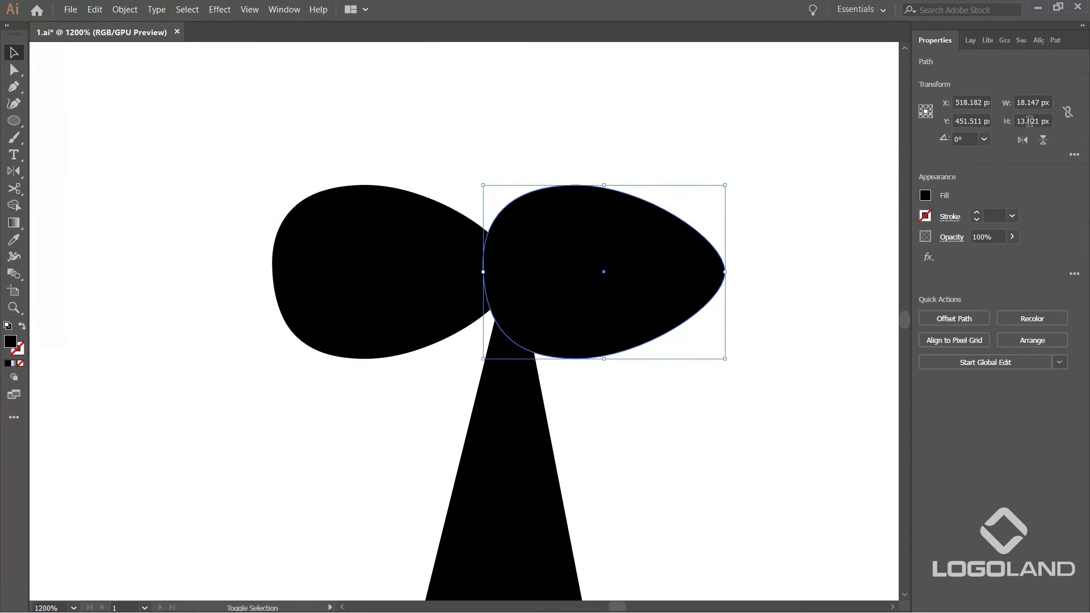
click(1022, 140)
mouse_move(528, 267)
mouse_down()
mouse_move(555, 267)
mouse_move(538, 271)
mouse_up()
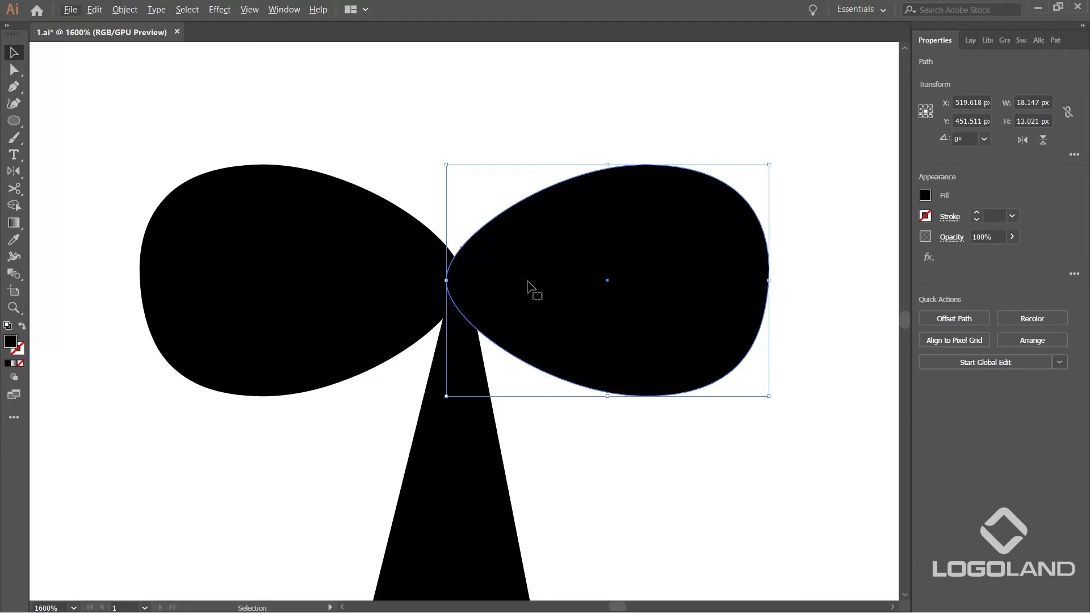
scroll(539, 235, down, 4)
scroll(539, 235, down, 2)
click(713, 162)
Select both teardrops and scale them up together at the top of the tie.
scroll(540, 230, up, 4)
click(438, 287)
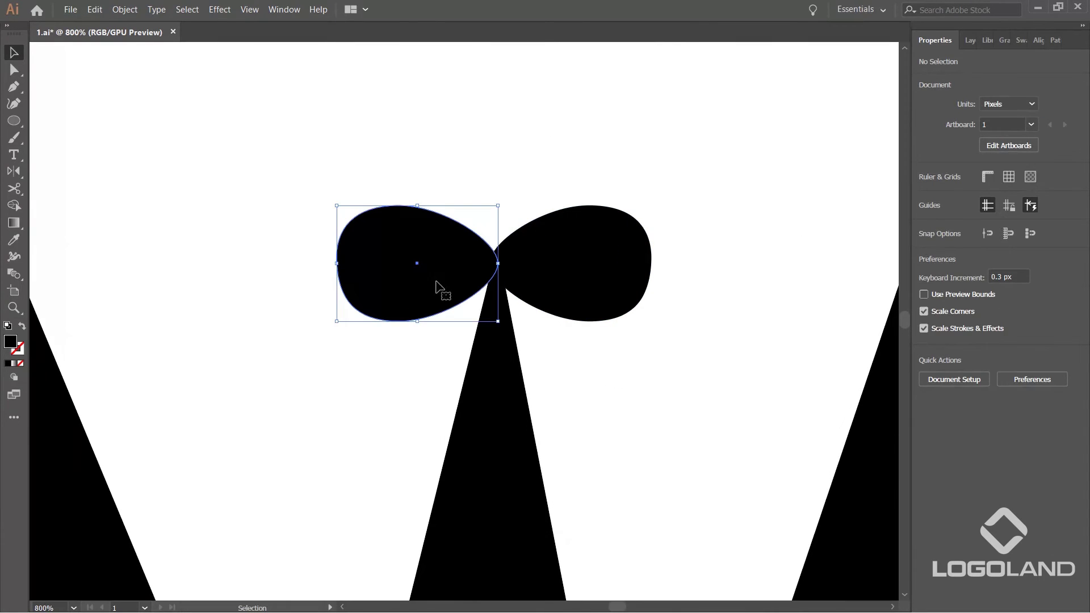
shift+click(608, 275)
drag(653, 205, 756, 163)
scroll(541, 193, down, 4)
click(537, 193)
Straighten the handles of the left teardrop's outer anchor point to vertical.
scroll(511, 225, up, 1)
scroll(459, 200, up, 3)
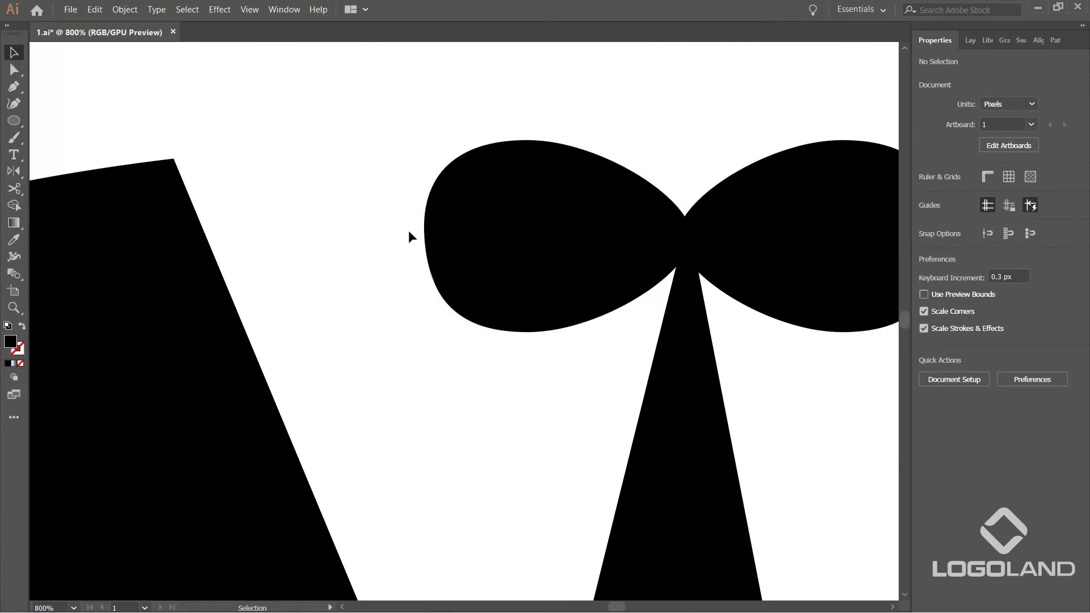
key(a)
drag(400, 227, 495, 262)
scroll(454, 250, up, 1)
drag(414, 268, 397, 294)
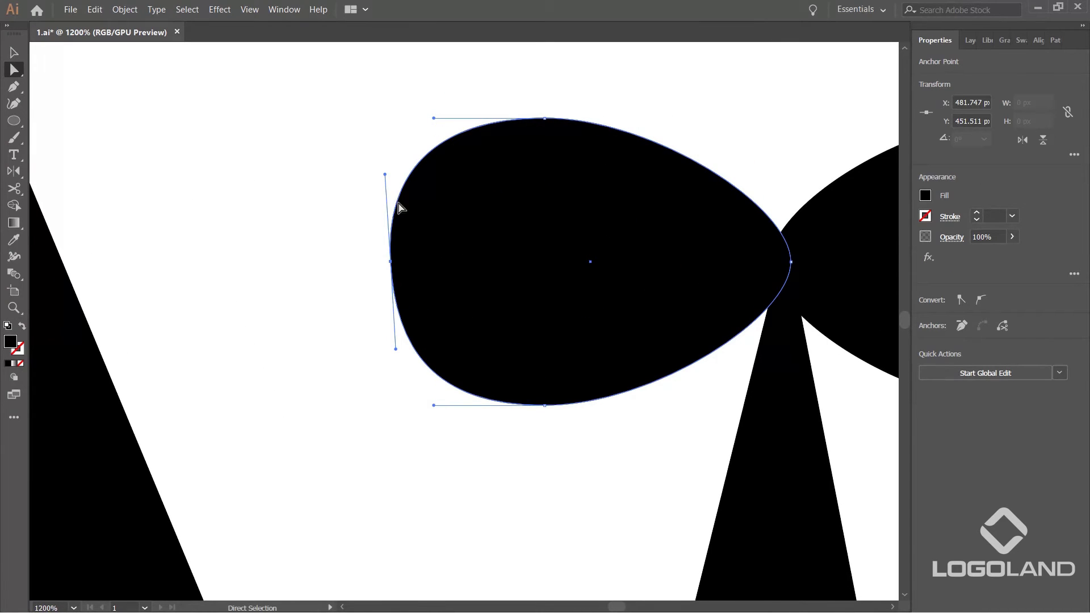
drag(384, 172, 387, 163)
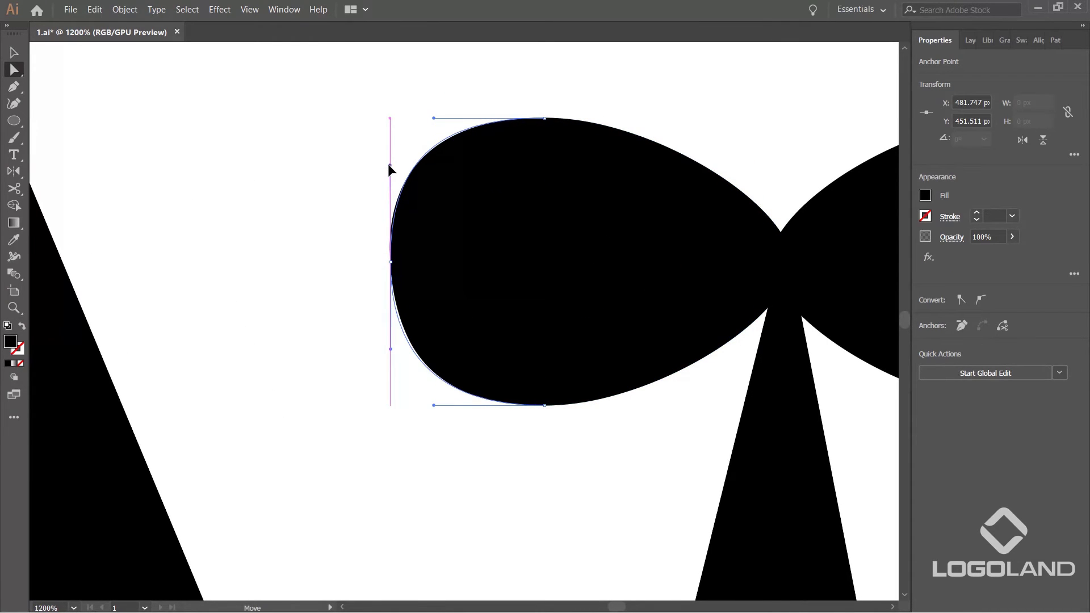
Move the left teardrop's outer anchor point inward to about X 483.4 px to flatten its outer side.
click(318, 224)
scroll(410, 259, up, 2)
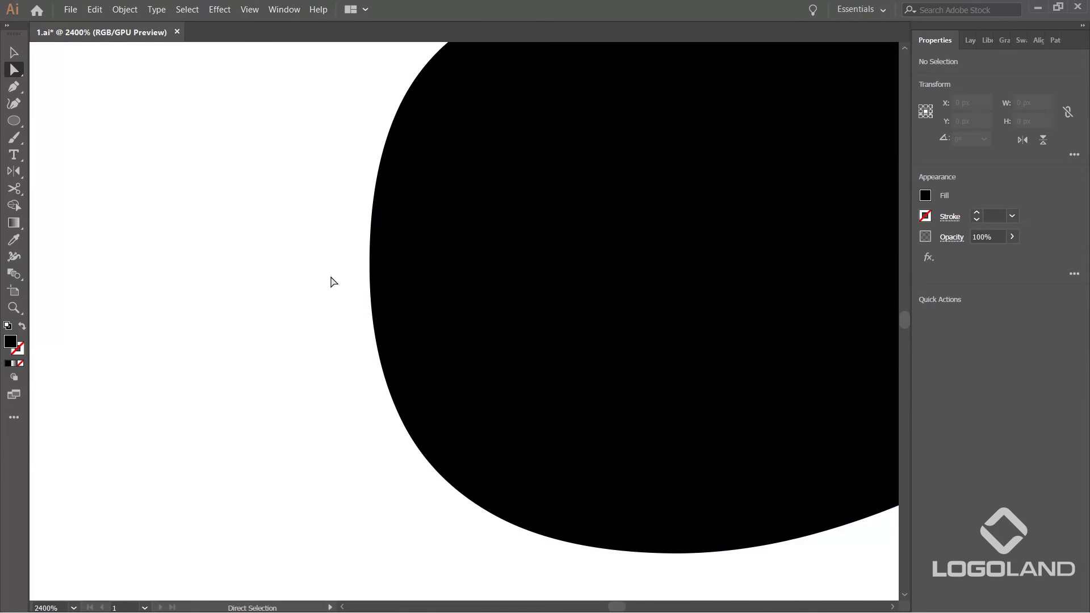
drag(370, 265, 420, 277)
scroll(452, 274, down, 2)
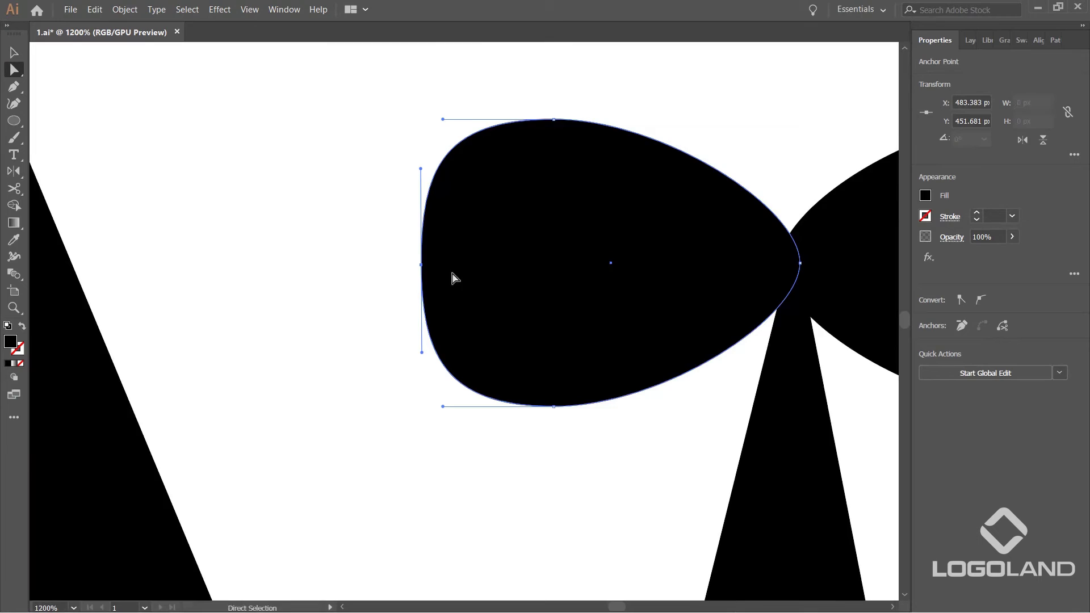
Extend the outer handles of the left teardrop's top and bottom anchors to make its outer corners squarer.
drag(442, 165, 410, 163)
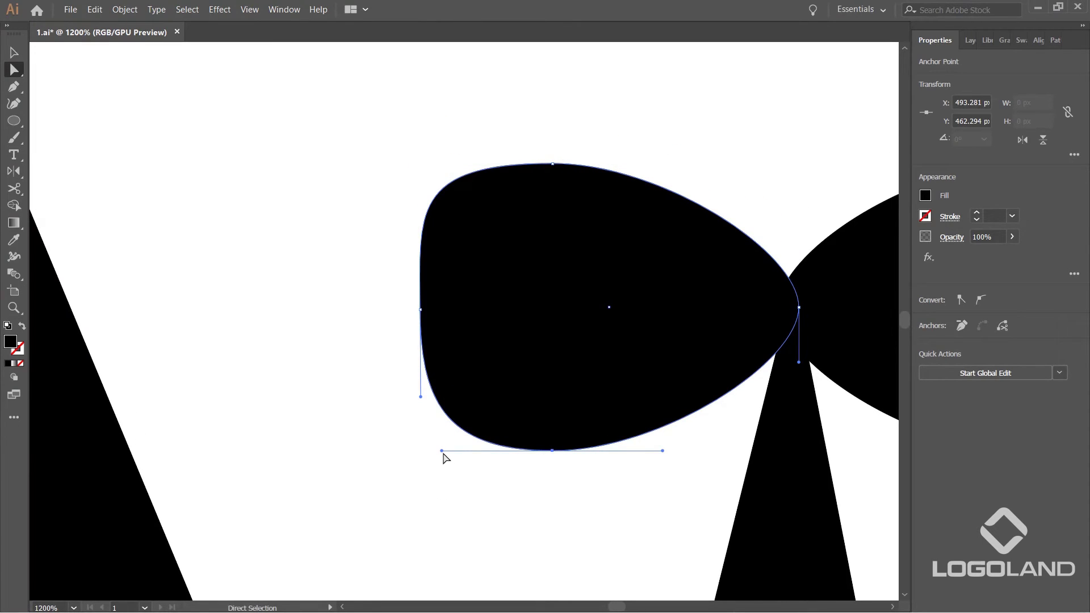
drag(442, 451, 400, 454)
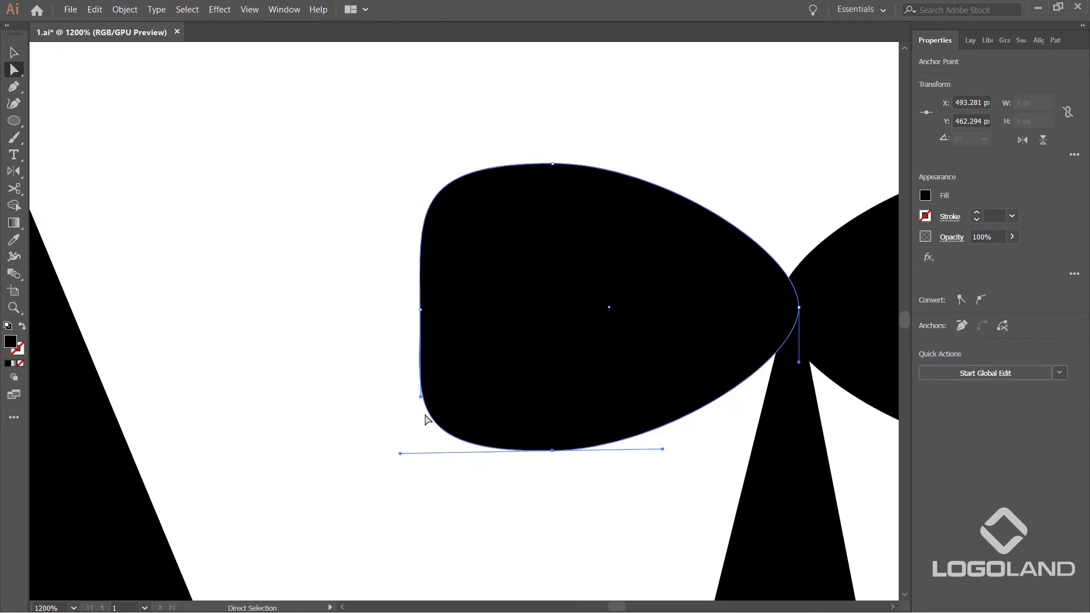
click(349, 323)
scroll(375, 322, down, 3)
scroll(442, 338, up, 4)
click(261, 265)
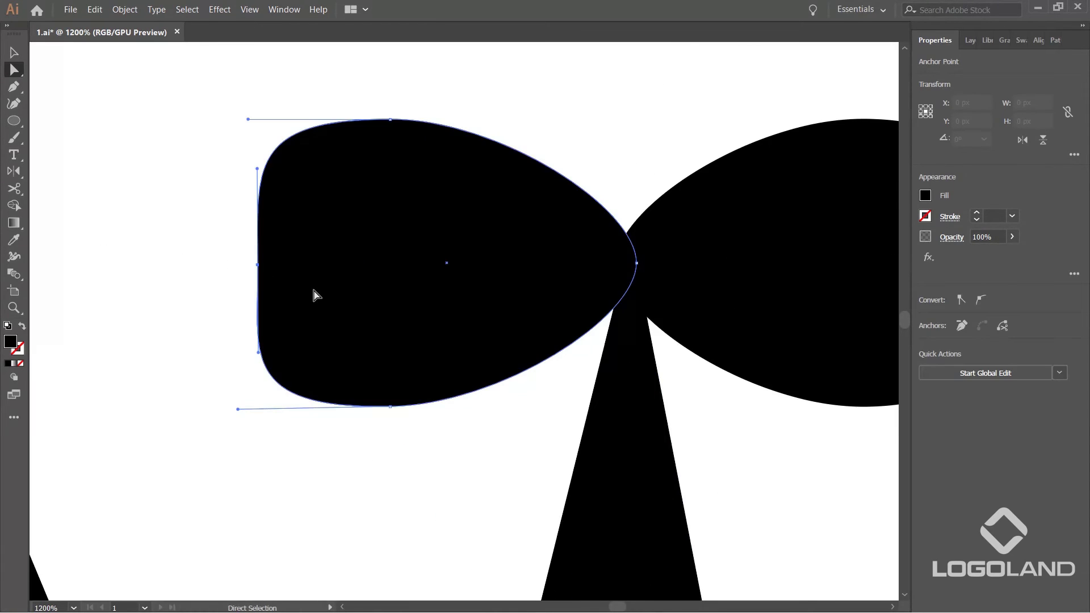
scroll(267, 262, up, 2)
scroll(341, 253, down, 1)
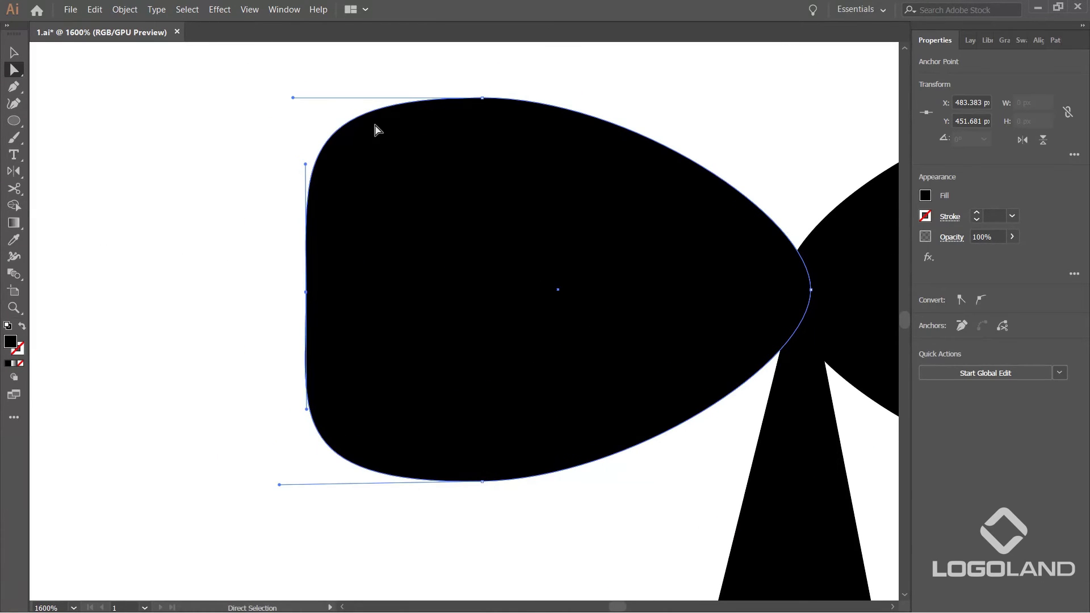
Shorten both handles of the left teardrop's outer anchor to soften its upper and lower outer corners.
click(306, 293)
drag(306, 164, 306, 216)
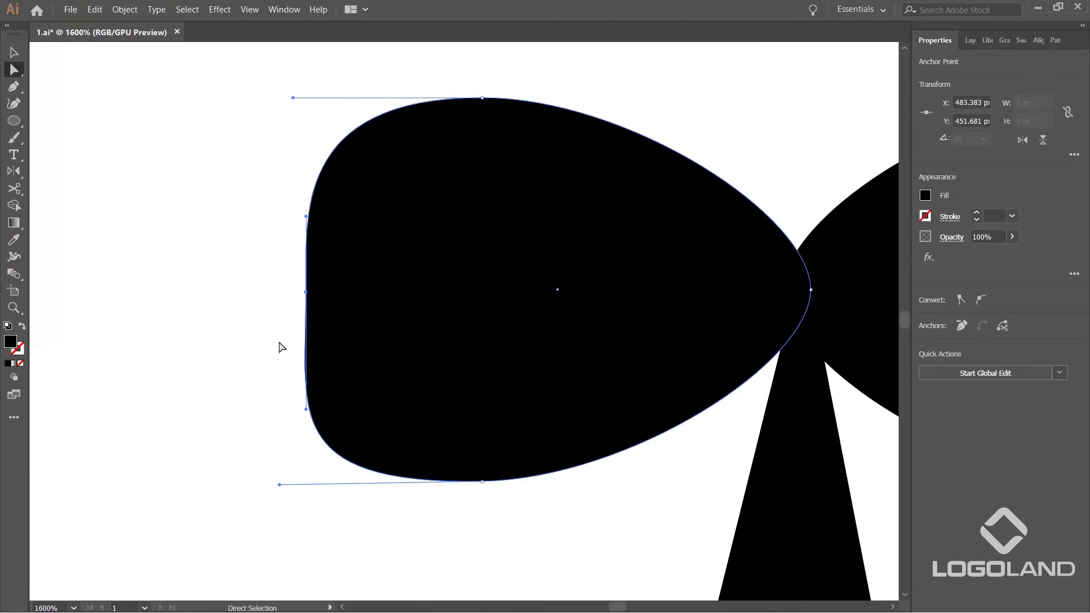
drag(305, 408, 306, 362)
click(255, 346)
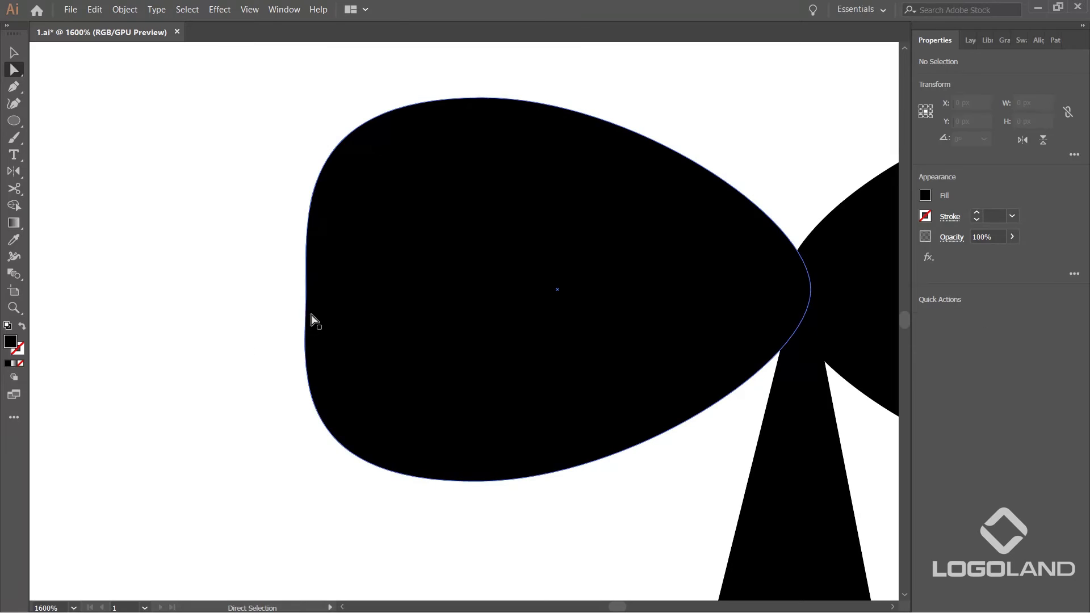
click(307, 300)
click(274, 294)
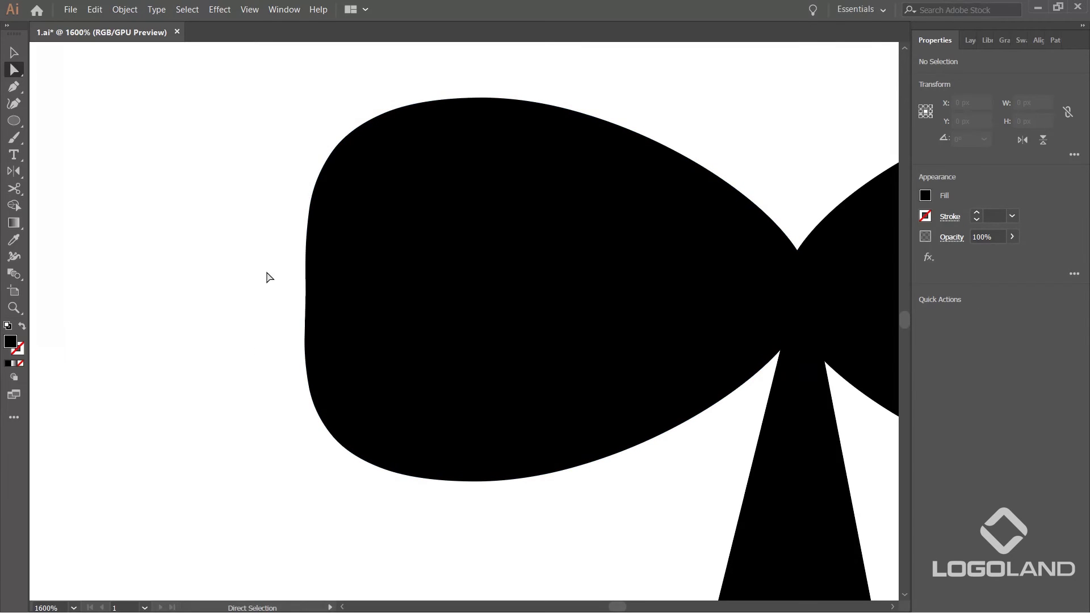
Move the left teardrop's outer anchor point inward to about X 485.7 px to curve its outer side inward.
click(305, 292)
drag(305, 291, 349, 298)
scroll(372, 312, down, 4)
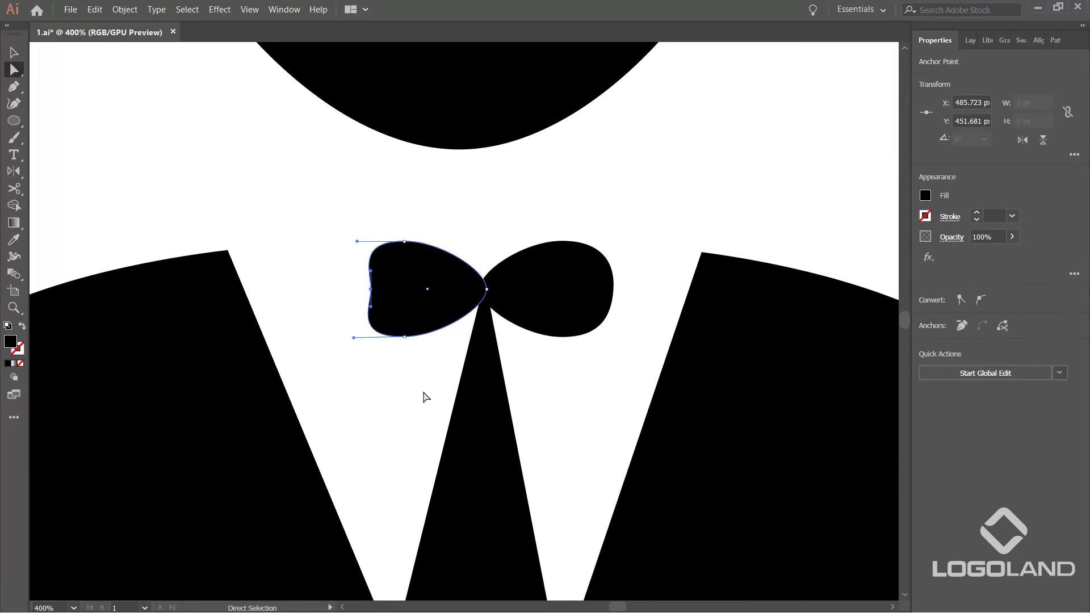
Delete the unshaped right teardrop from the bow.
key(v)
click(730, 141)
click(594, 294)
key(Delete)
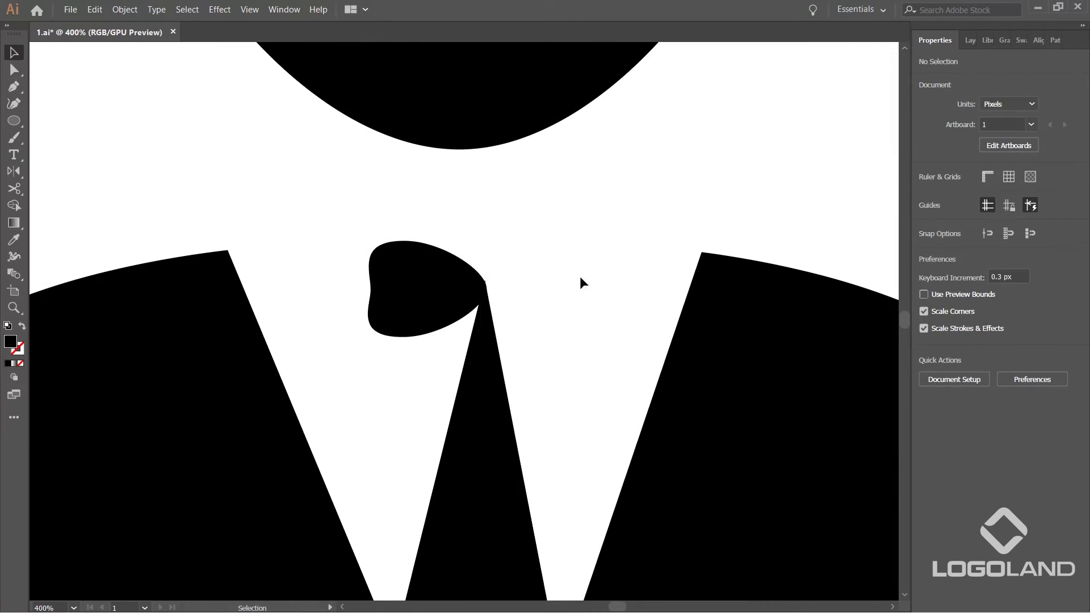
Reposition the reshaped left teardrop so its pointed tip meets the tie's top point.
scroll(523, 280, up, 3)
drag(499, 312, 666, 277)
scroll(440, 286, up, 2)
scroll(457, 288, down, 2)
drag(460, 294, 456, 278)
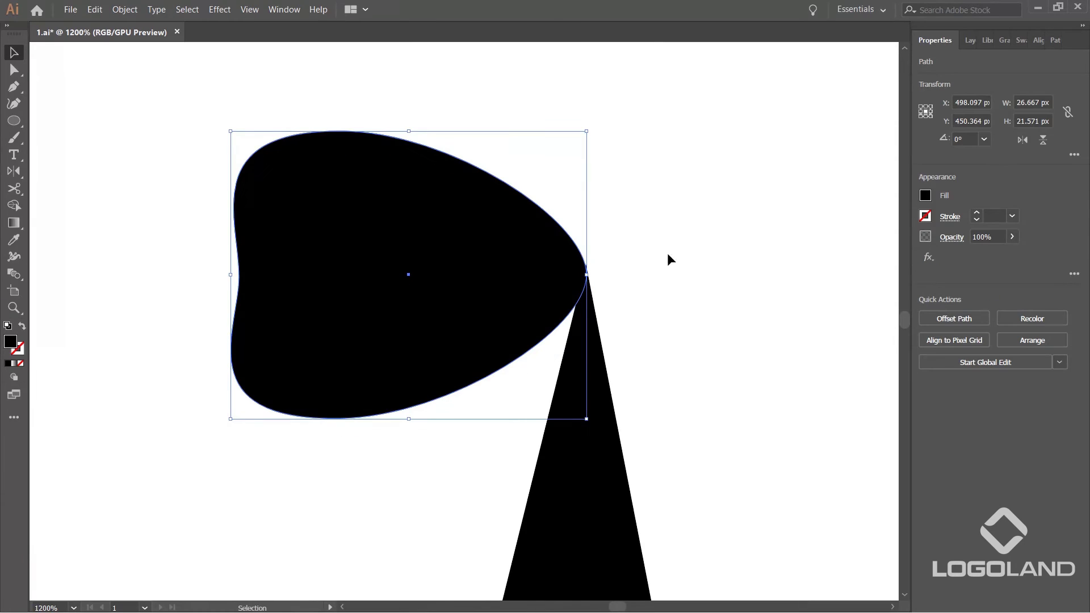
key(a)
key(v)
click(675, 266)
scroll(528, 280, up, 2)
drag(570, 277, 570, 274)
scroll(565, 273, down, 4)
Pull the outer anchor point of the left bow half slightly further inward.
click(363, 264)
scroll(429, 282, up, 2)
key(a)
drag(274, 252, 499, 292)
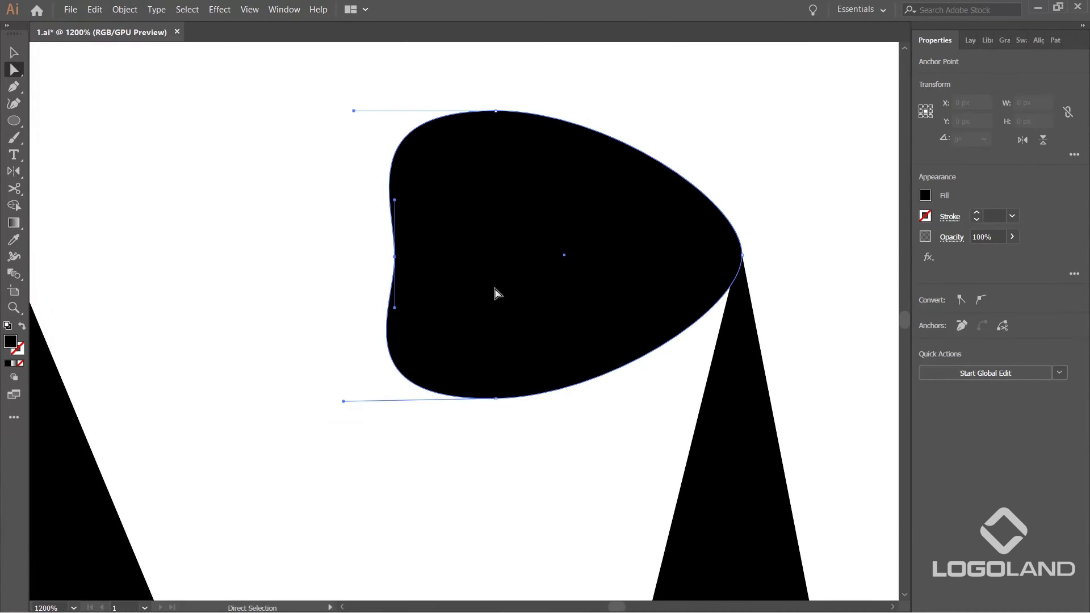
drag(394, 257, 401, 260)
click(345, 258)
scroll(564, 231, down, 2)
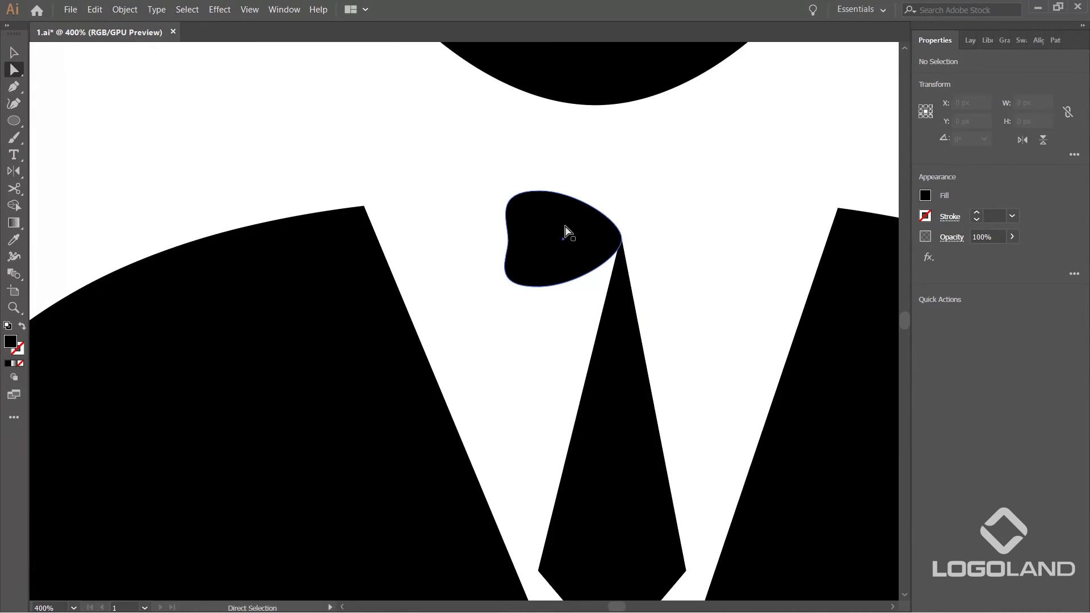
Stretch the left bow half outward to a width of about 29 px.
key(v)
click(522, 263)
drag(505, 239, 492, 246)
click(681, 225)
drag(681, 225, 588, 283)
click(446, 274)
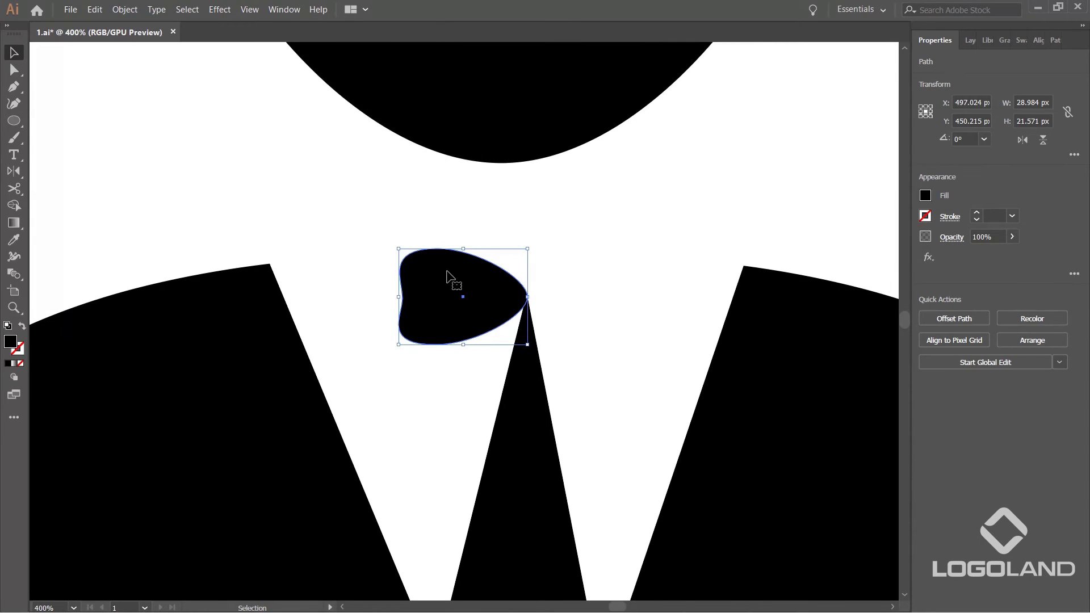
Reflect a copy of the left bow half across a vertical axis through its pointed tip.
key(o)
scroll(546, 303, up, 2)
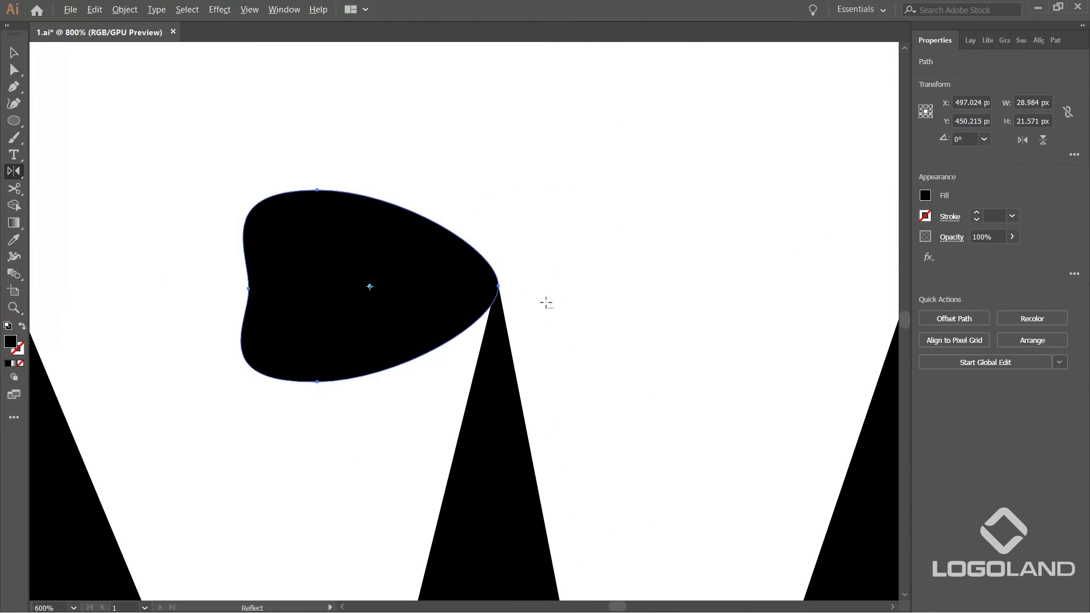
alt+click(499, 287)
click(783, 377)
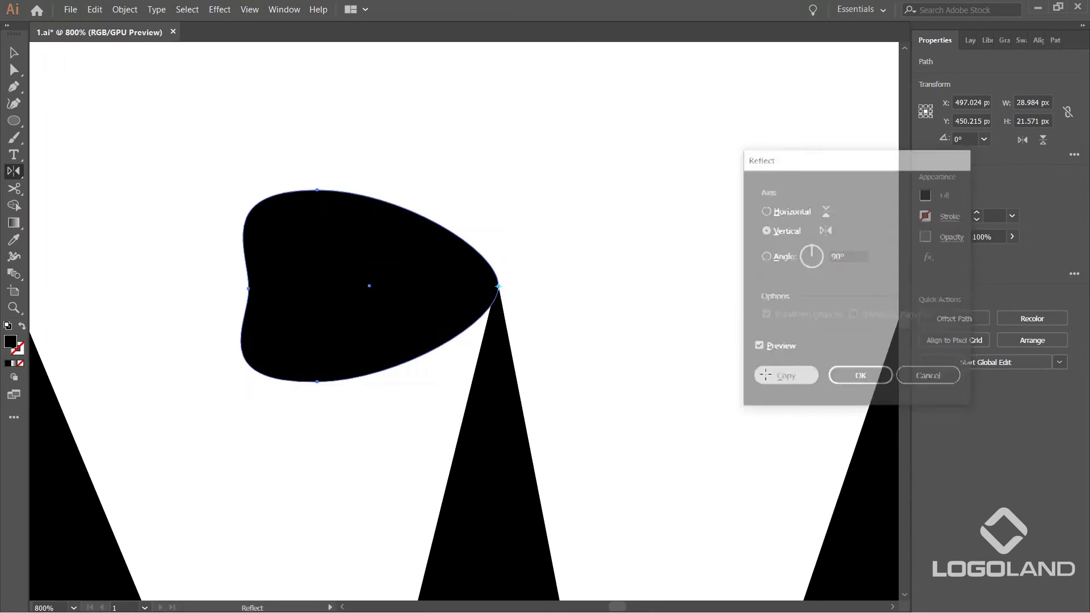
key(v)
key(ctrl+shift+a)
Overlap the two bow halves to a combined width of about 55 px and center them over the tie's top point.
click(580, 306)
shift+click(352, 318)
scroll(518, 293, up, 1)
key(ctrl+shift+a)
drag(579, 313, 543, 311)
click(420, 244)
shift+click(652, 268)
drag(586, 278, 602, 300)
scroll(511, 244, down, 5)
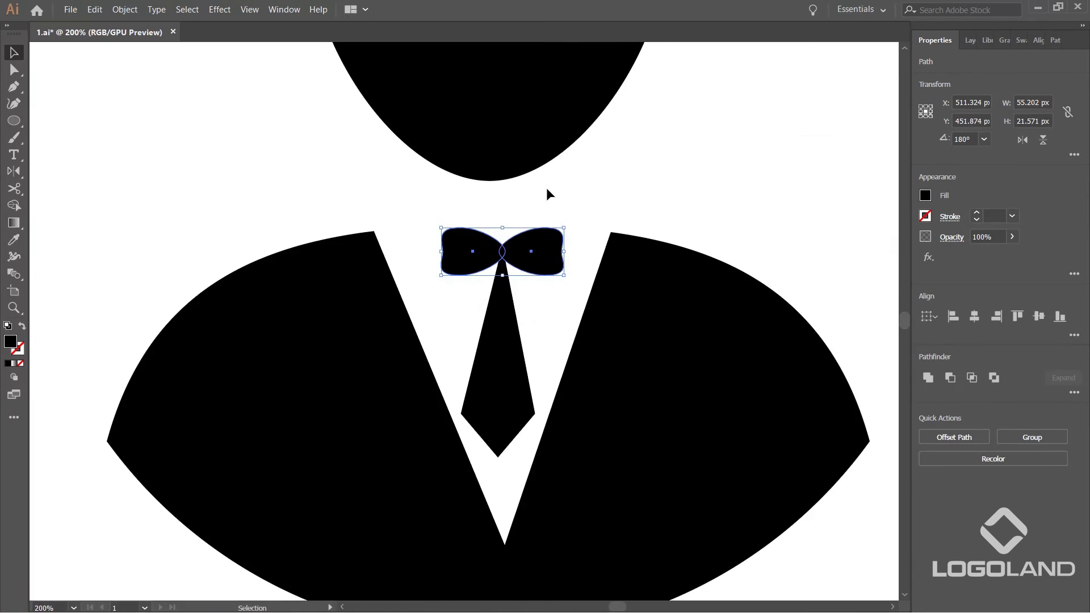
Select both bow halves and scale them up slightly together.
click(595, 180)
scroll(620, 176, down, 4)
scroll(606, 197, up, 4)
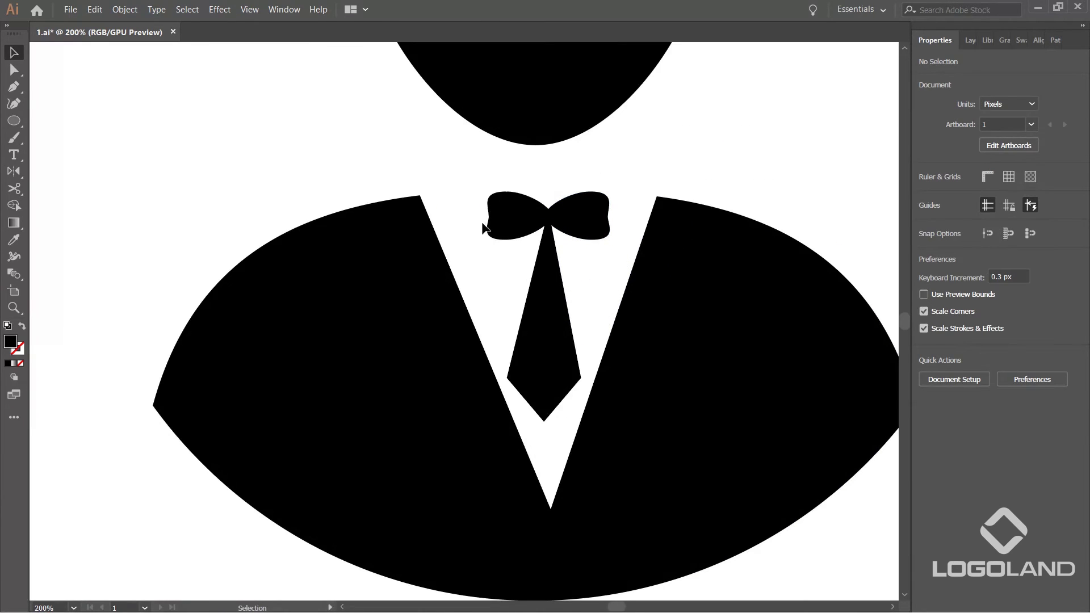
click(577, 215)
shift+click(521, 214)
drag(610, 191, 621, 186)
click(623, 180)
Place a duplicate of the bow-tie person icon above the artboard.
scroll(644, 164, down, 4)
drag(703, 175, 624, 274)
scroll(661, 247, up, 3)
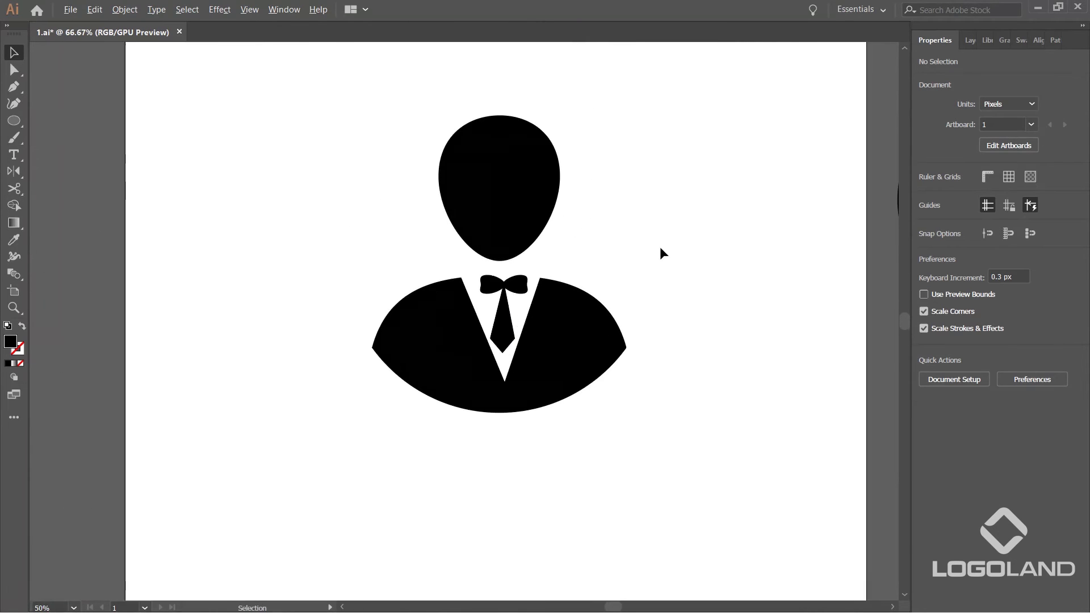
scroll(623, 219, up, 2)
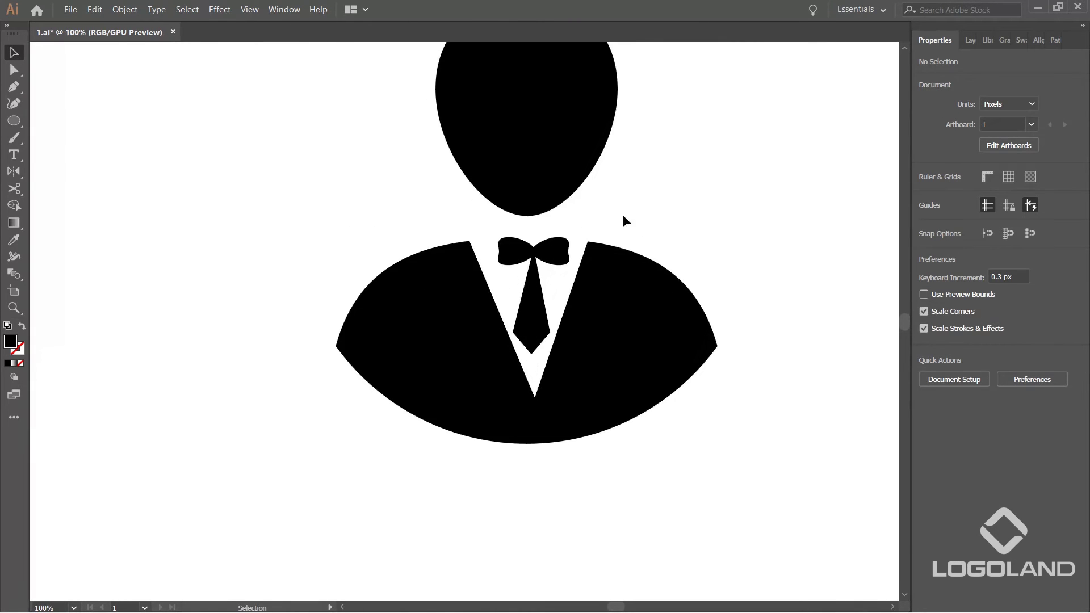
scroll(698, 195, down, 5)
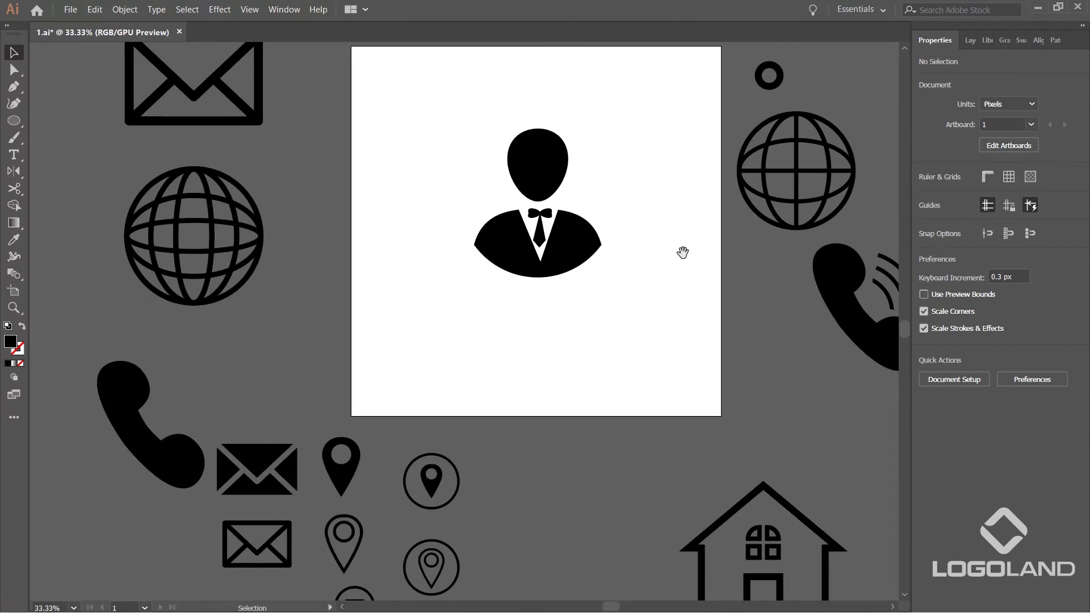
drag(683, 252, 608, 317)
drag(377, 194, 658, 130)
click(589, 419)
Delete both bow halves from the person icon on the artboard.
scroll(569, 433, up, 4)
drag(314, 352, 670, 283)
scroll(482, 213, up, 2)
click(600, 238)
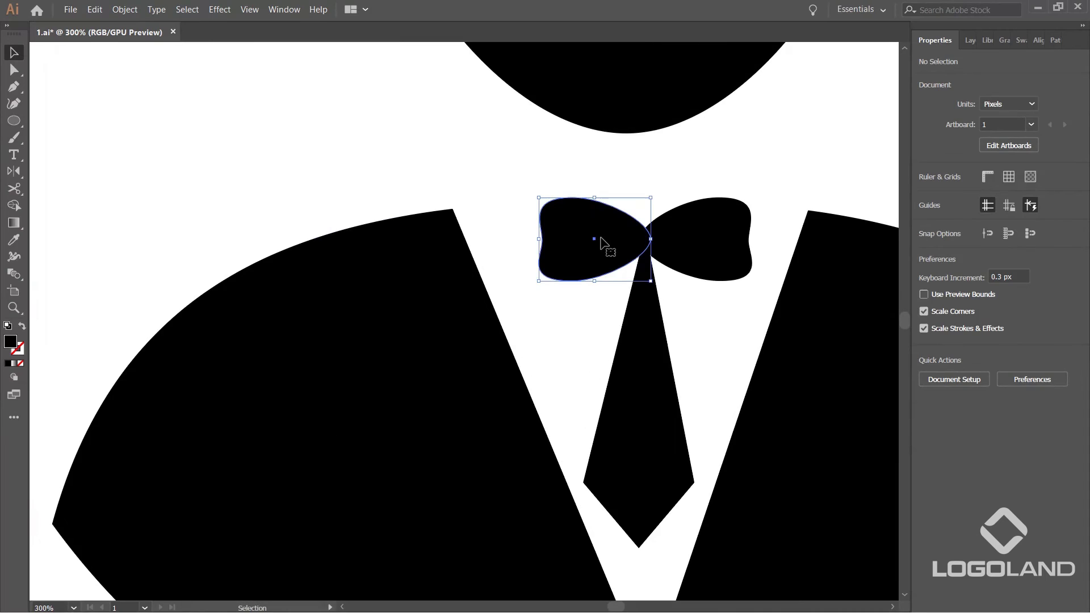
key(Delete)
click(708, 239)
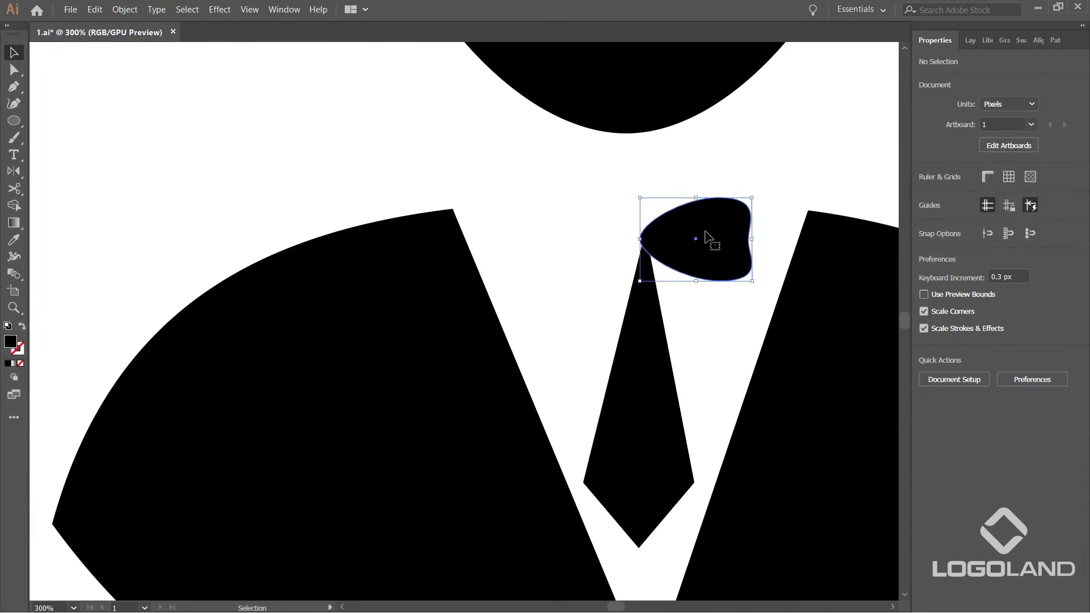
key(Delete)
Compare the person icon on the artboard with the bow-tie copy above it.
scroll(595, 254, down, 1)
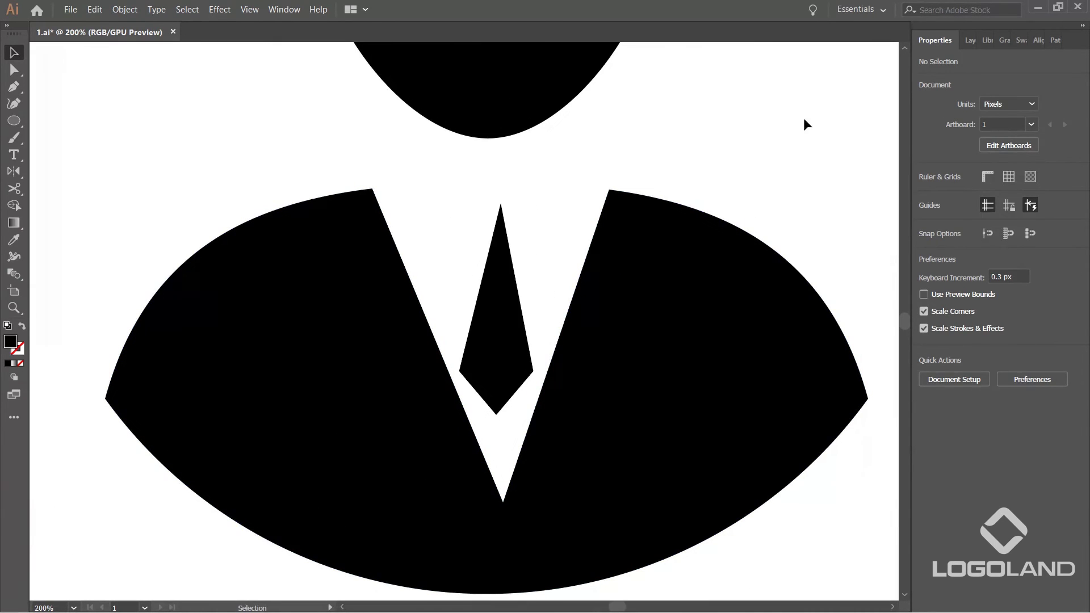
scroll(773, 111, down, 1)
drag(755, 114, 698, 248)
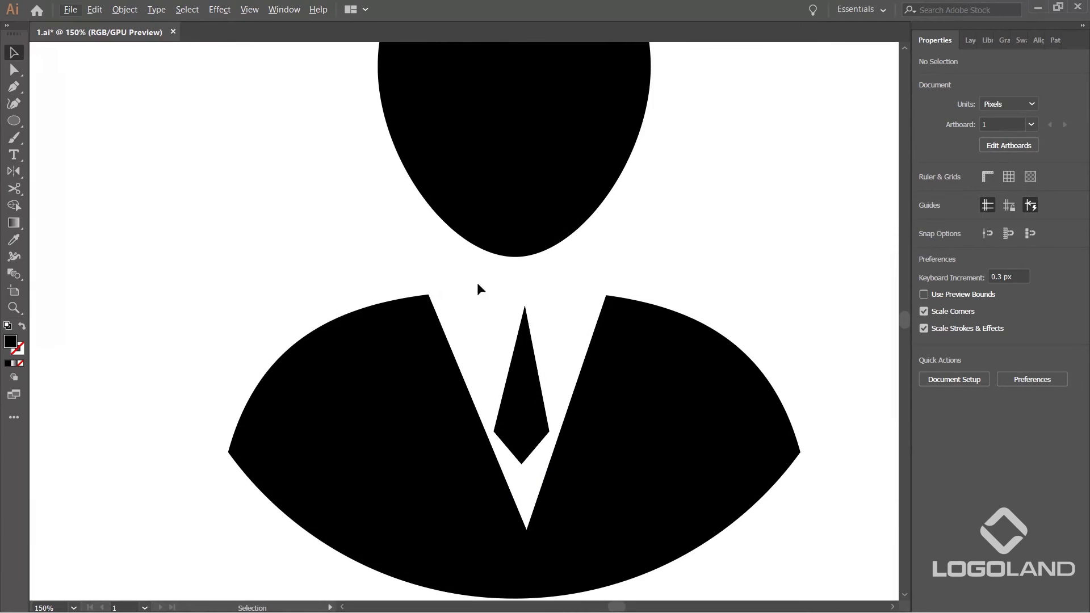
scroll(584, 294, down, 3)
drag(709, 125, 588, 434)
drag(674, 275, 639, 436)
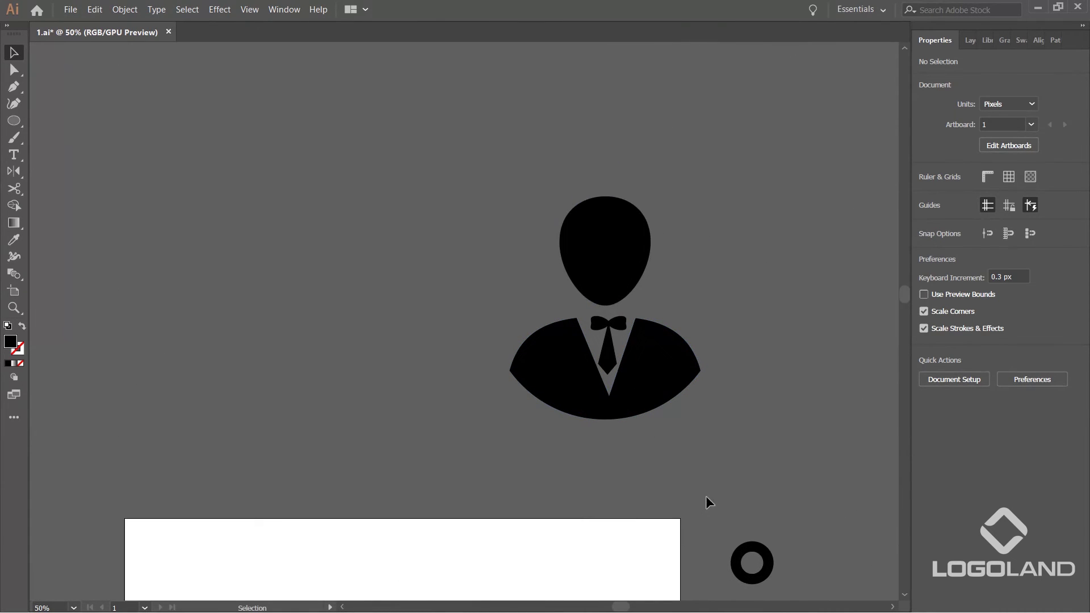
scroll(621, 377, up, 3)
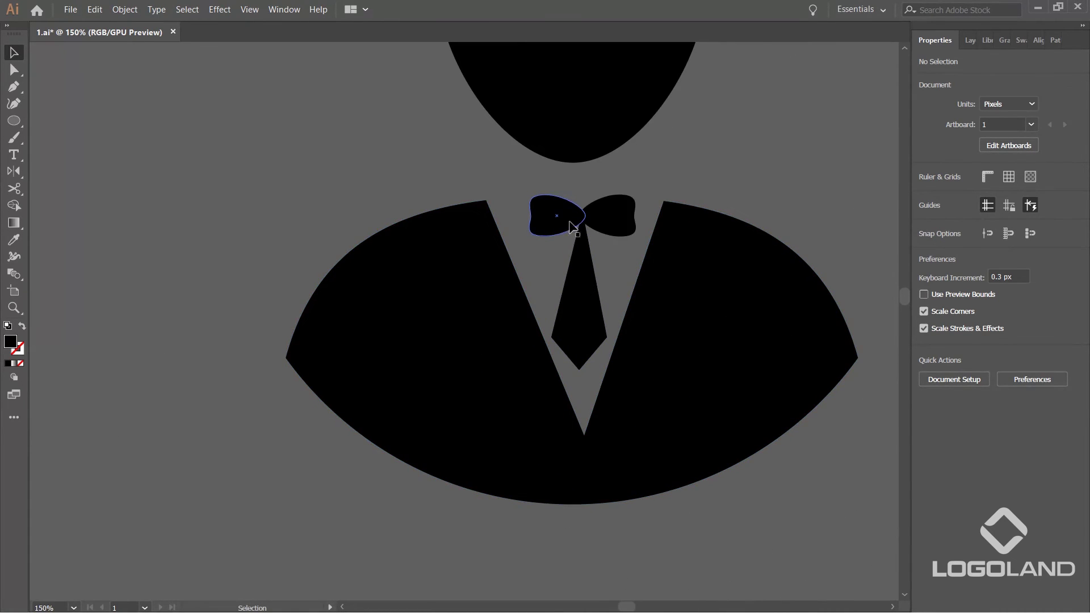
scroll(591, 241, down, 4)
Draw a circle over the top of the tie with the Ellipse tool.
drag(498, 496, 681, 263)
scroll(564, 300, up, 3)
scroll(617, 243, up, 1)
click(13, 122)
drag(543, 352, 535, 272)
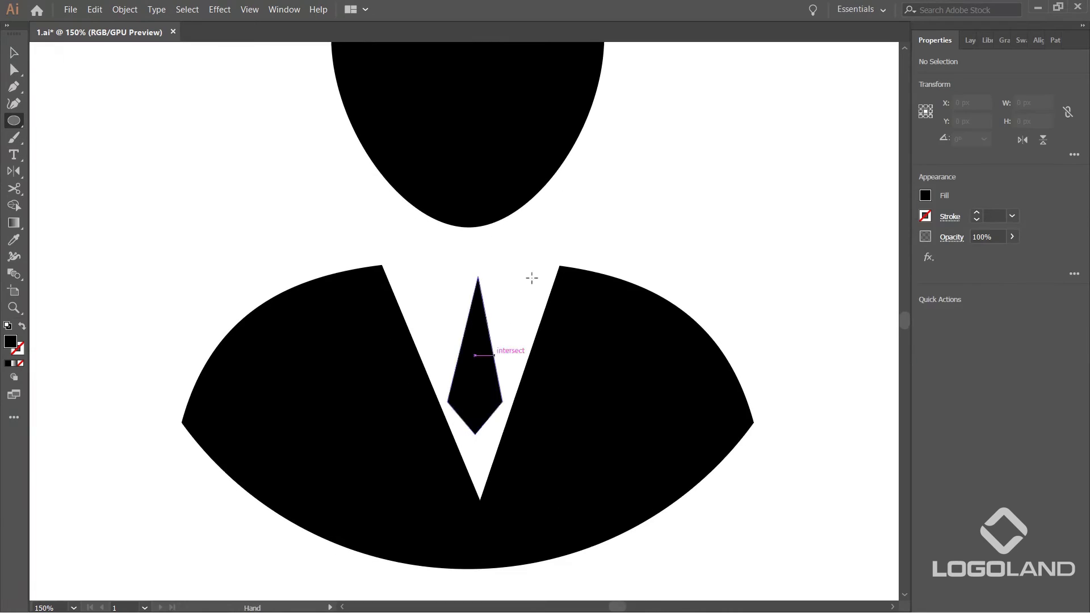
scroll(461, 270, up, 2)
drag(431, 248, 551, 368)
key(v)
click(696, 184)
Center the circle on the tie, enlarge it to about 42.6 px across and raise it to the head's lower edge.
drag(486, 307, 481, 290)
drag(549, 230, 568, 223)
click(605, 225)
drag(505, 299, 520, 214)
key(ctrl+z)
click(618, 263)
drag(485, 298, 485, 262)
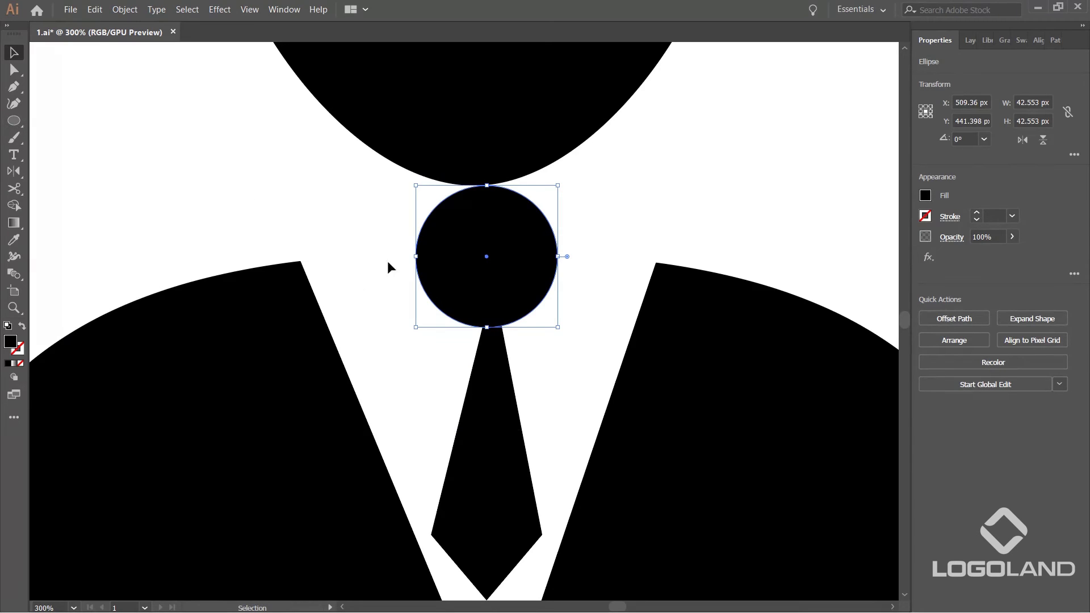
Add an ellipse about 81 by 45 px over the circle's lower part, centered on the tie.
drag(475, 246, 622, 315)
drag(489, 241, 488, 234)
key(alt+shift)
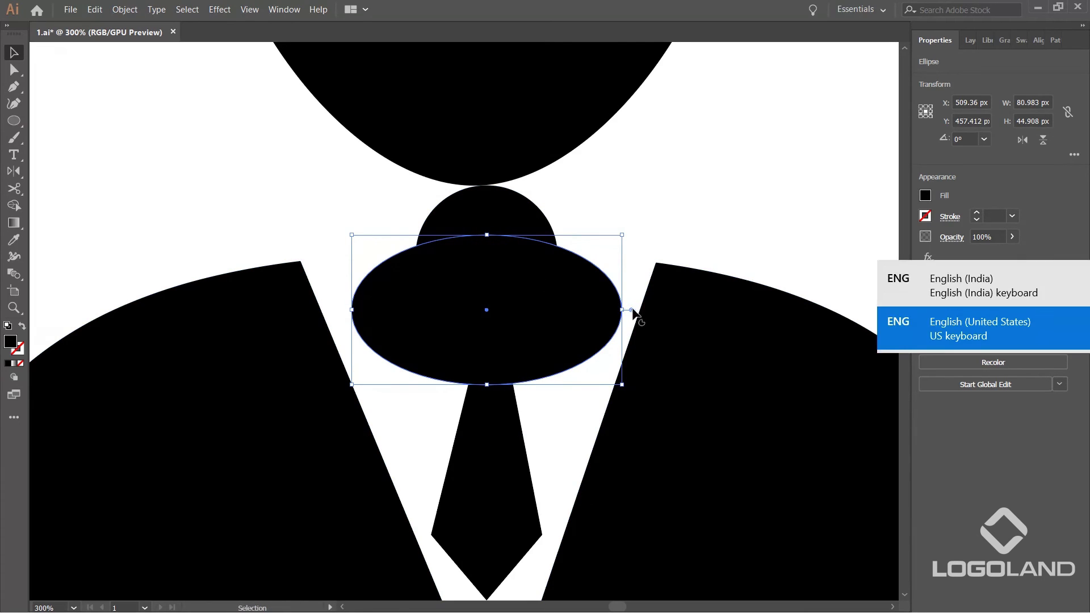
drag(623, 384, 641, 393)
key(ctrl+z)
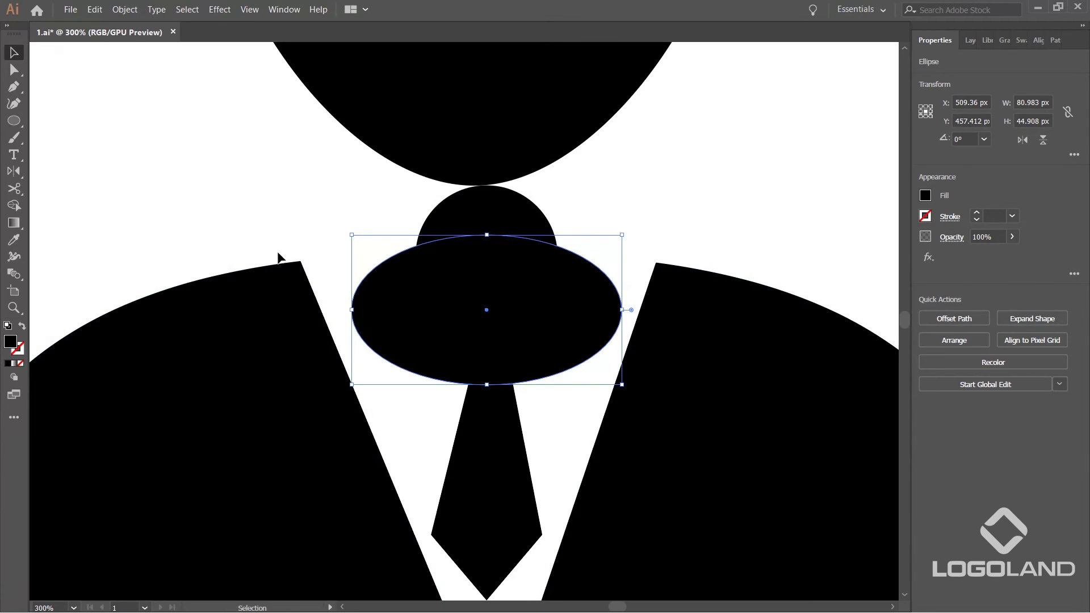
Trim the circle and ellipse down to their overlap using Shape Builder to form the tie knot.
key(ctrl+h)
shift+click(532, 214)
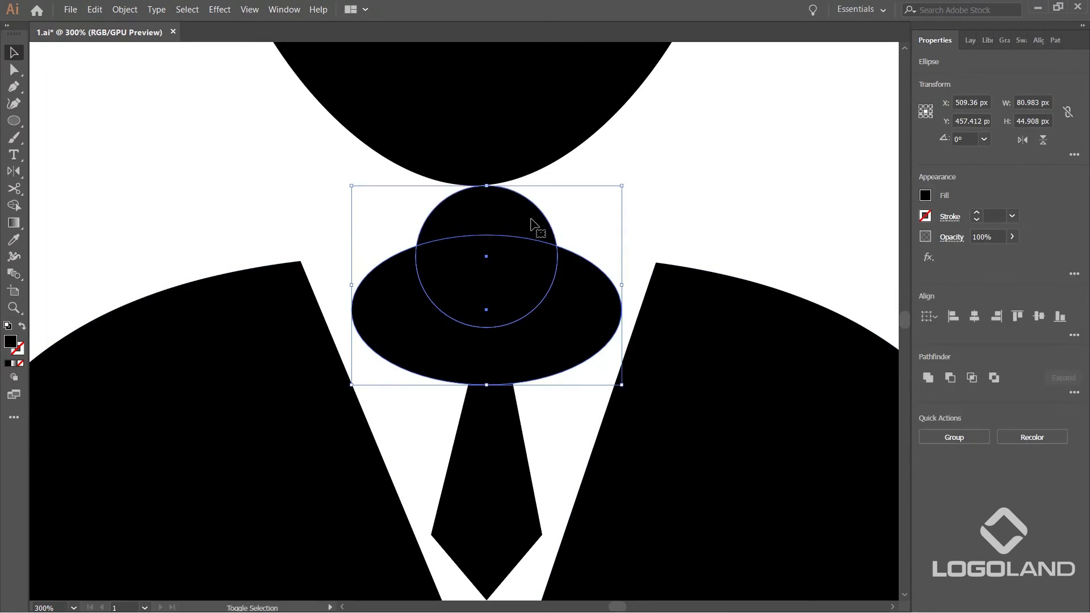
key(shift+m)
alt+click(502, 229)
key(v)
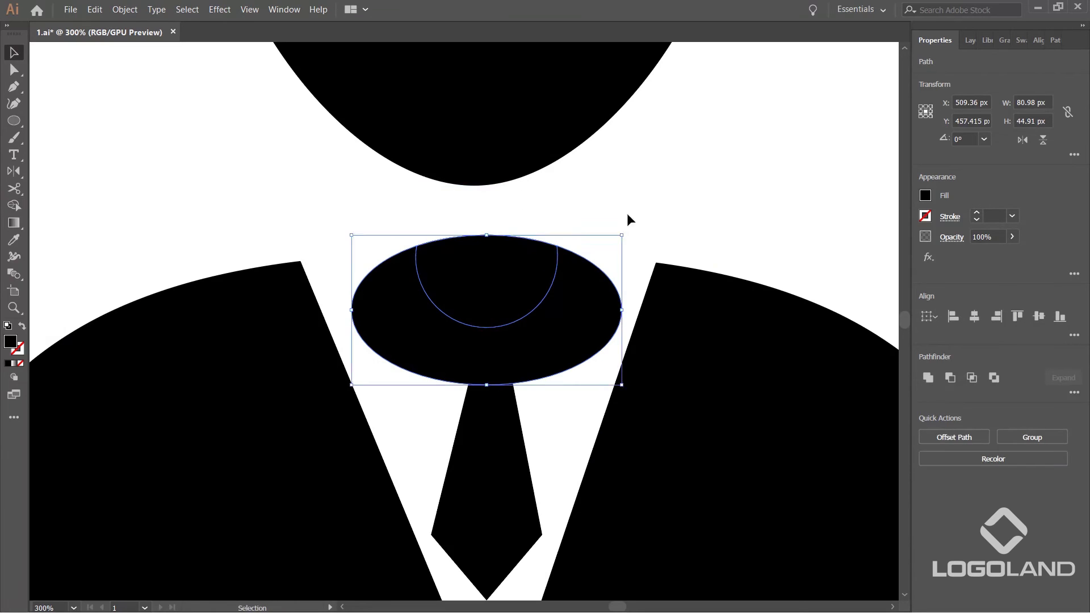
click(632, 203)
click(538, 304)
key(Delete)
Lengthen the tie by moving its bottom anchor point straight down to about Y 556 px.
key(ctrl+0)
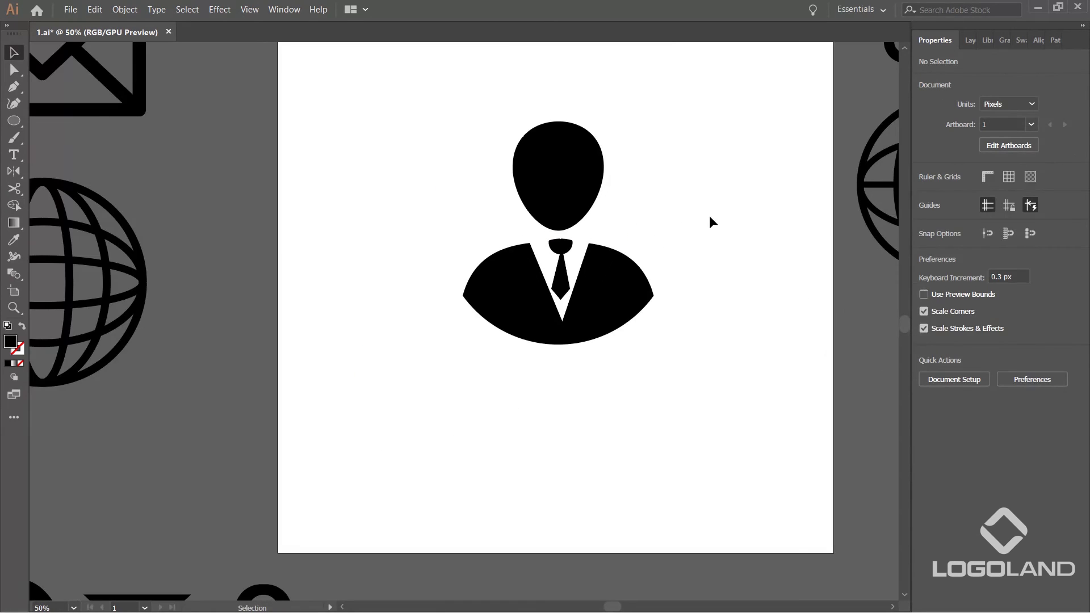
scroll(633, 222, up, 3)
drag(599, 252, 678, 180)
key(a)
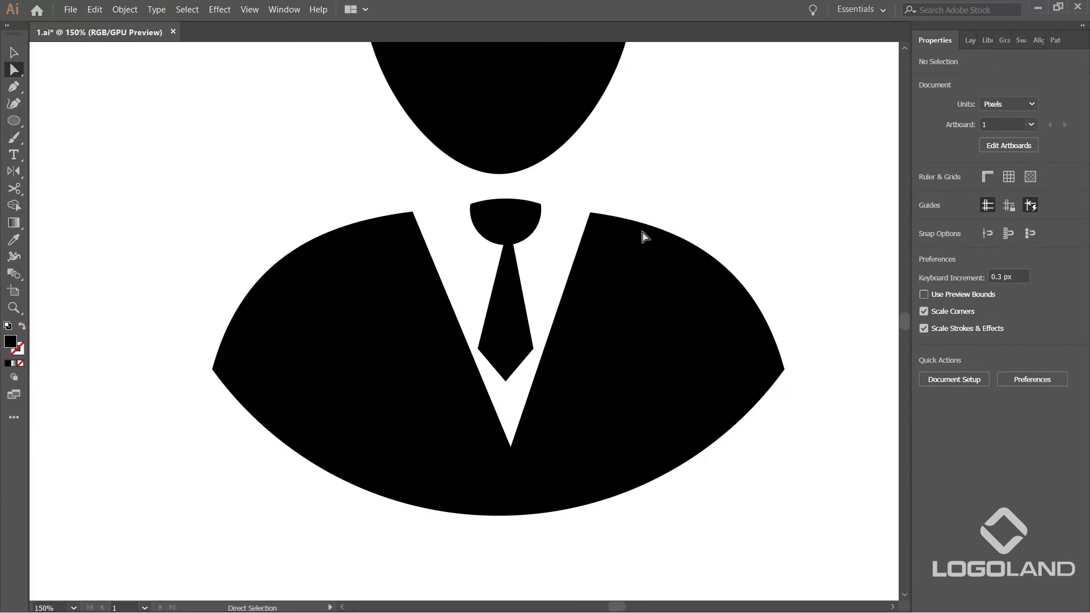
scroll(495, 363, up, 3)
drag(523, 411, 522, 463)
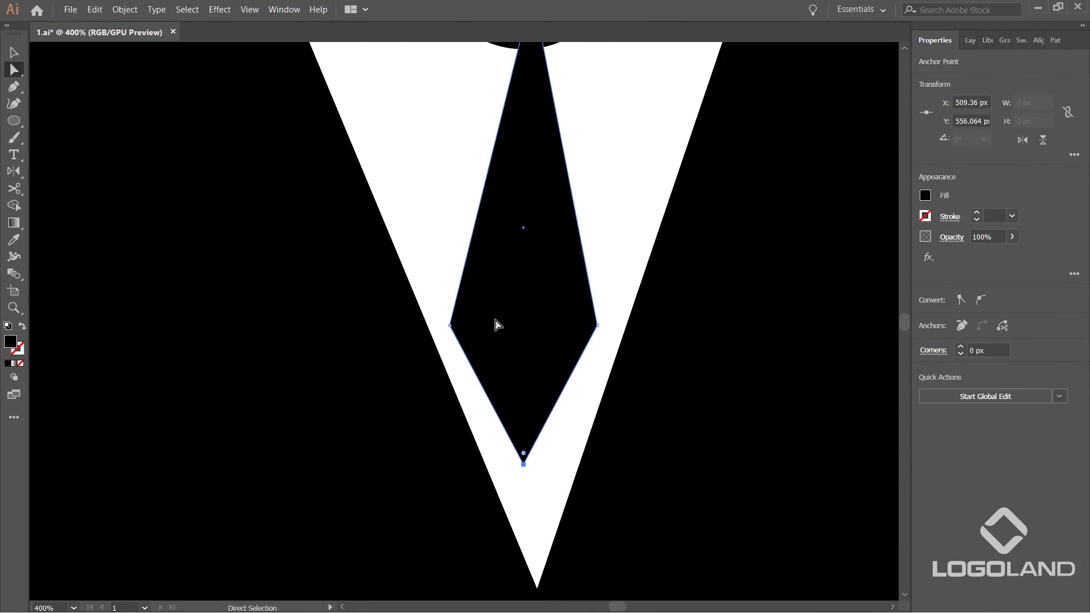
scroll(522, 305, down, 4)
click(16, 53)
click(203, 115)
Add an anchor point on each side edge of the tie just below the knot.
scroll(540, 257, up, 4)
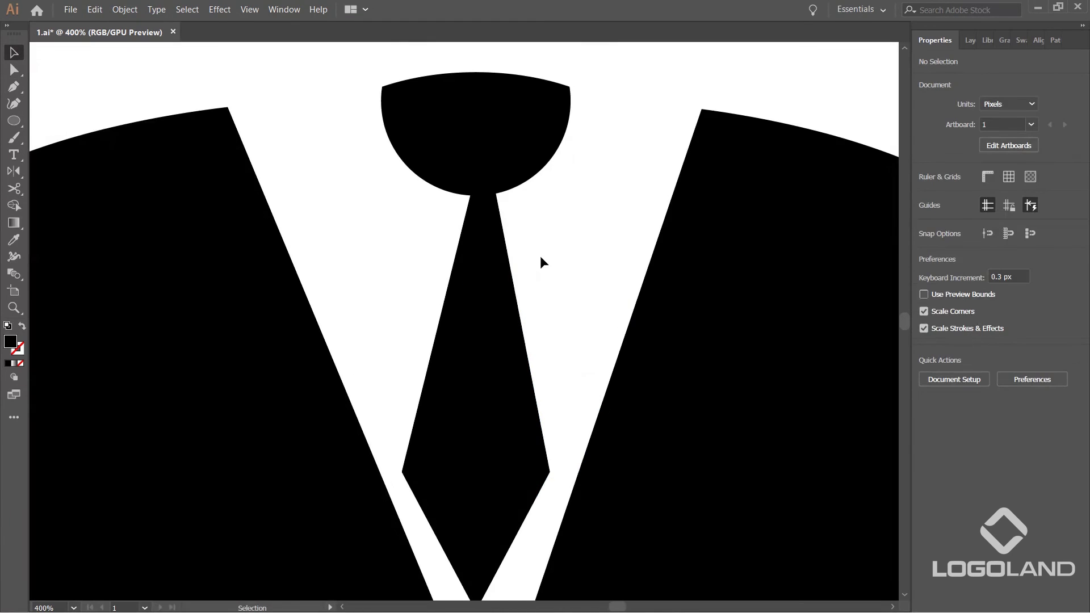
key(a)
click(507, 228)
scroll(514, 221, up, 2)
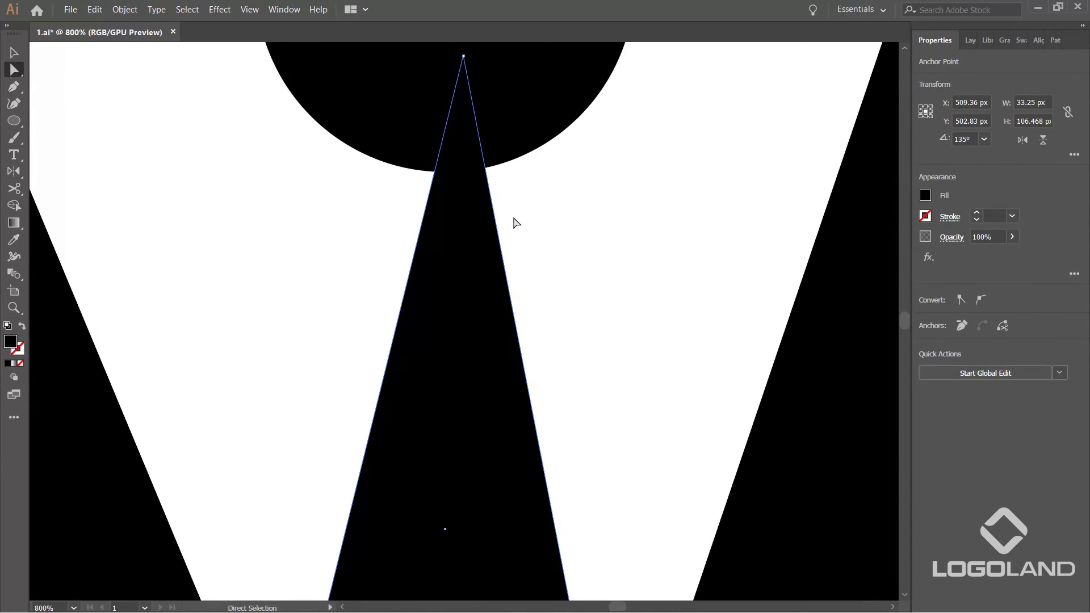
click(488, 185)
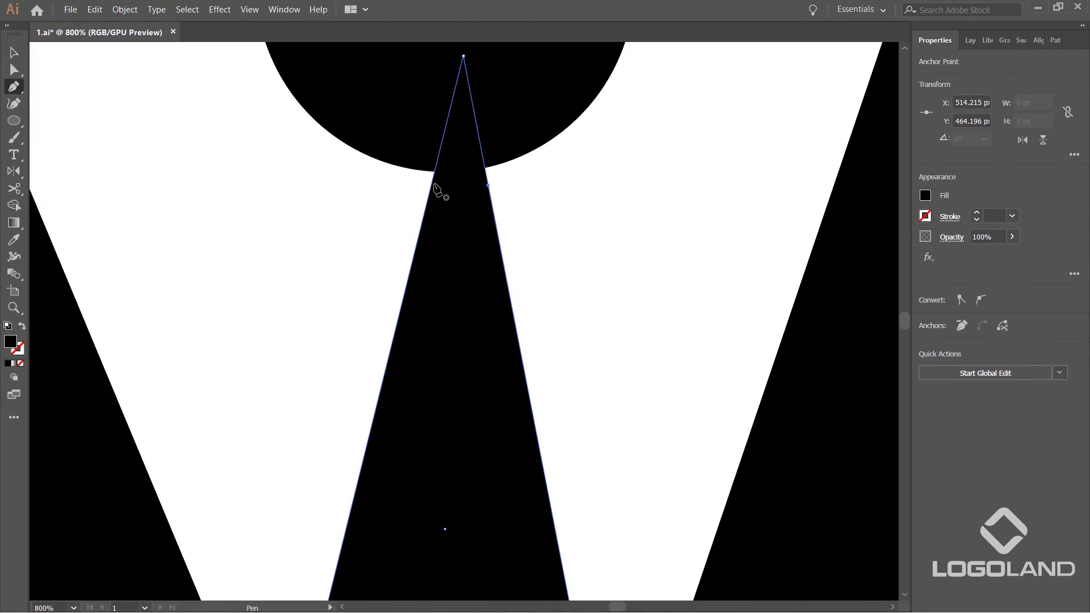
click(566, 205)
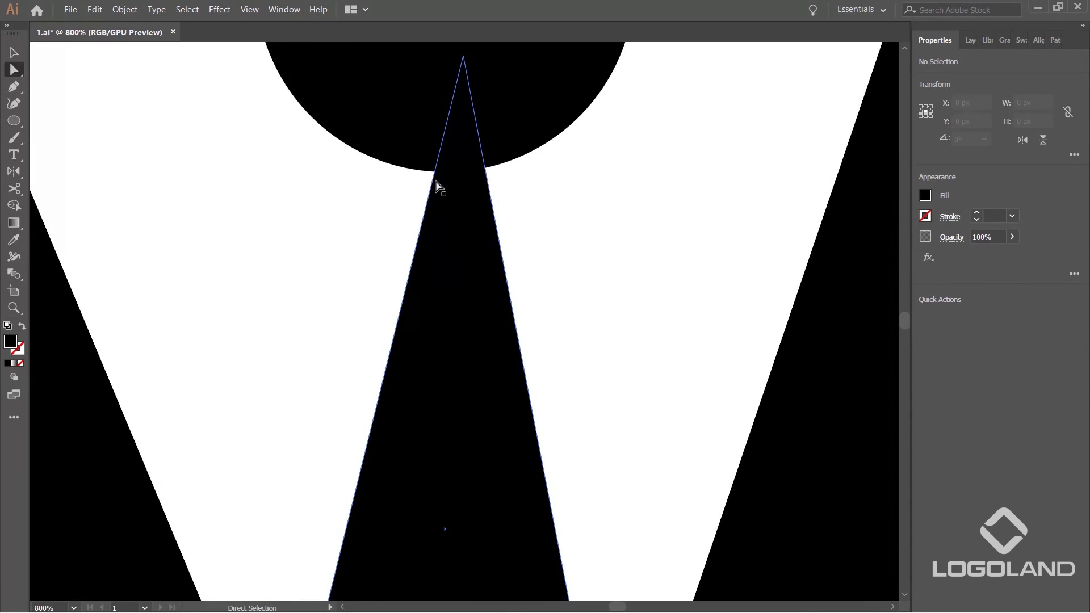
Widen the tie's neck by moving the two new anchors outward and up under the knot, the left one to about X 507, Y 460.6 px.
drag(431, 182, 424, 155)
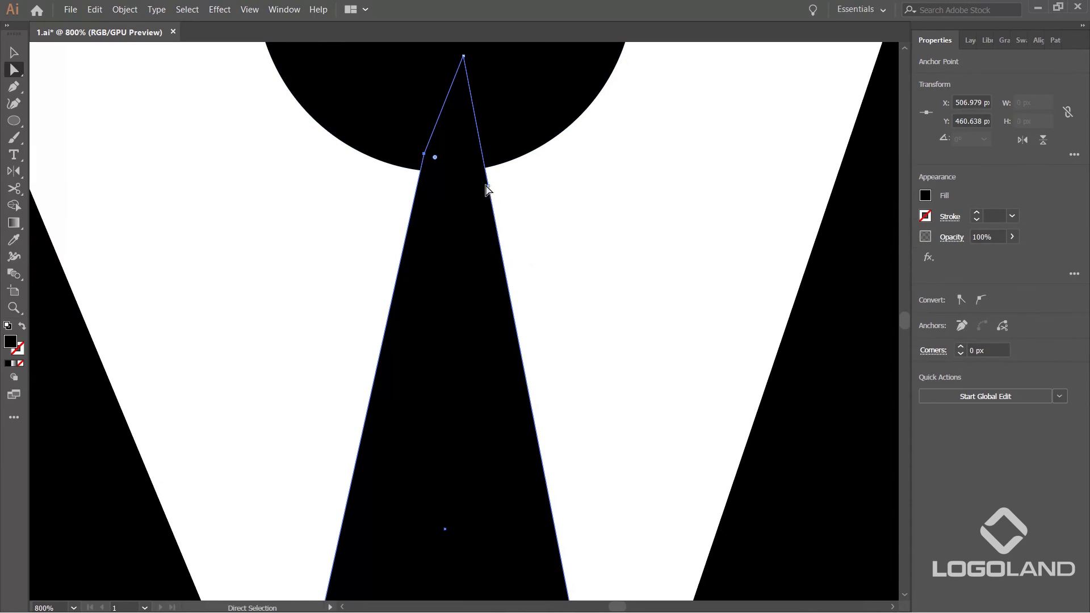
drag(487, 183, 494, 164)
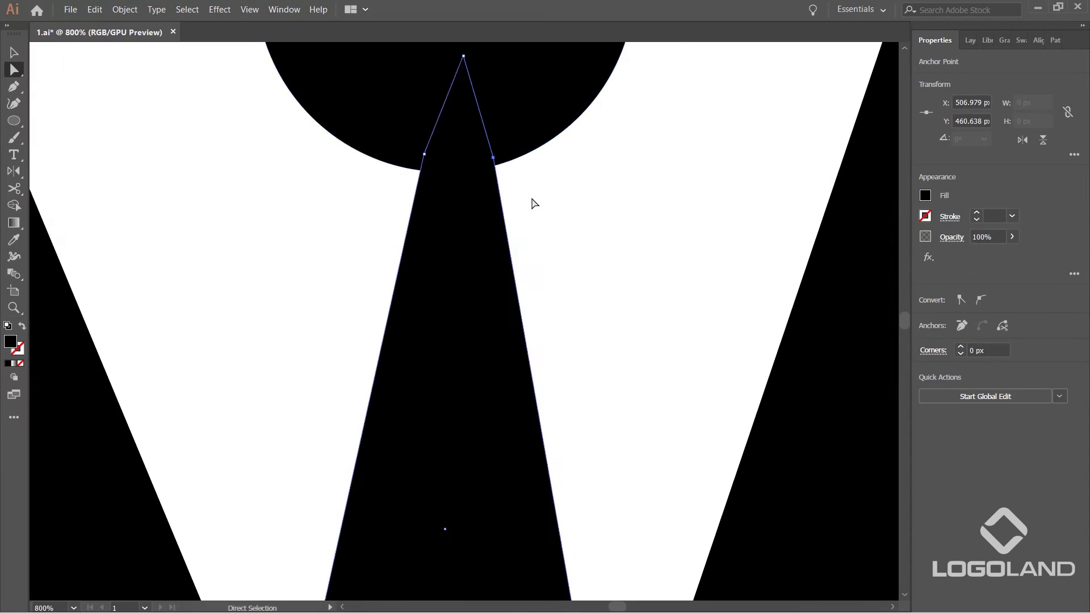
click(529, 201)
scroll(519, 199, down, 6)
scroll(662, 158, down, 3)
scroll(608, 236, up, 1)
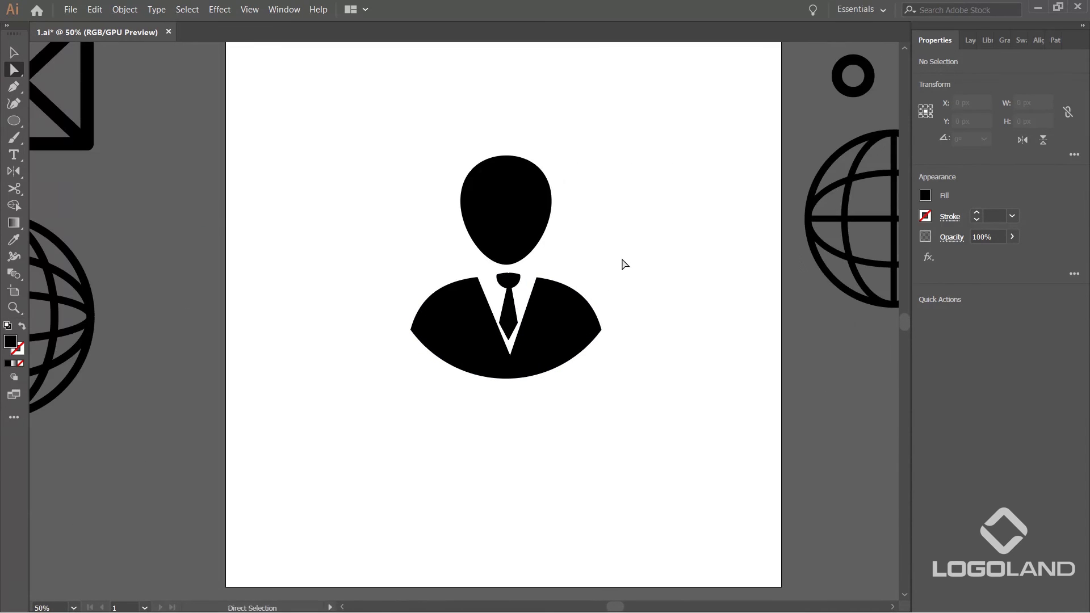
Move the head of the necktie person icon straight down about 6.64 px, closer to the tie knot.
drag(647, 166, 717, 242)
key(ctrl+z)
key(v)
click(585, 261)
scroll(519, 252, up, 2)
click(508, 227)
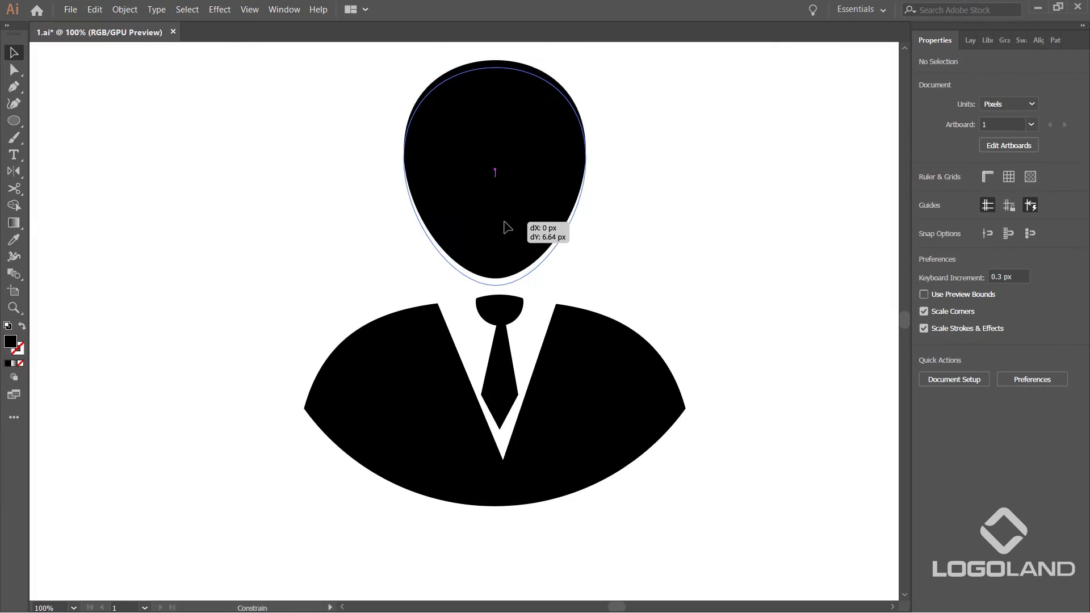
click(737, 207)
scroll(650, 203, down, 2)
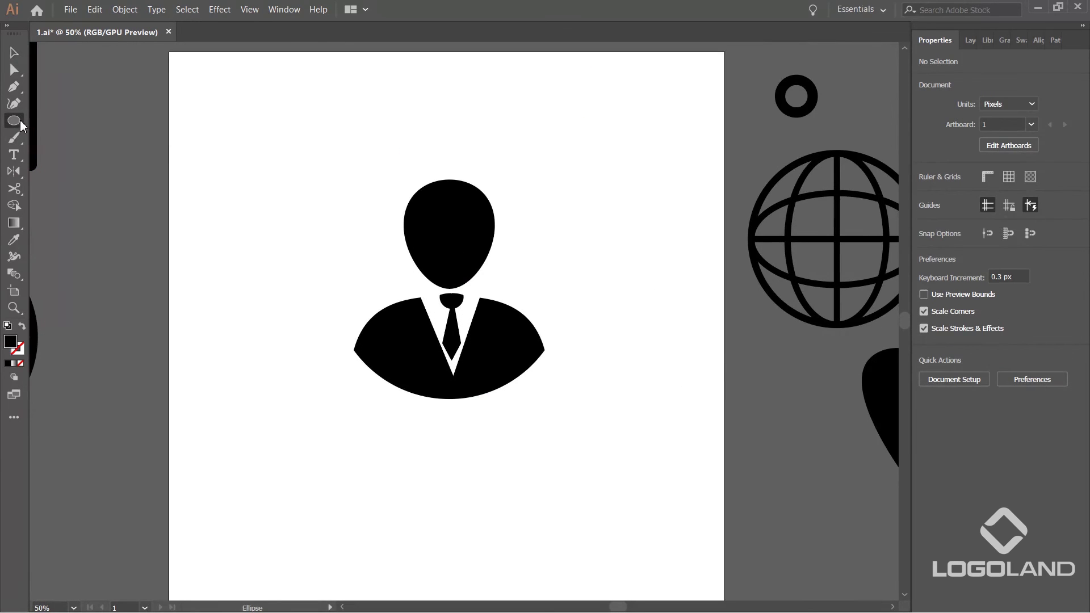
Draw a circle about 298 px in diameter beside the person icon and swap its black fill to the stroke.
mouse_move(560, 171)
mouse_down()
mouse_move(676, 323)
mouse_move(723, 330)
mouse_up()
key(c)
click(630, 315)
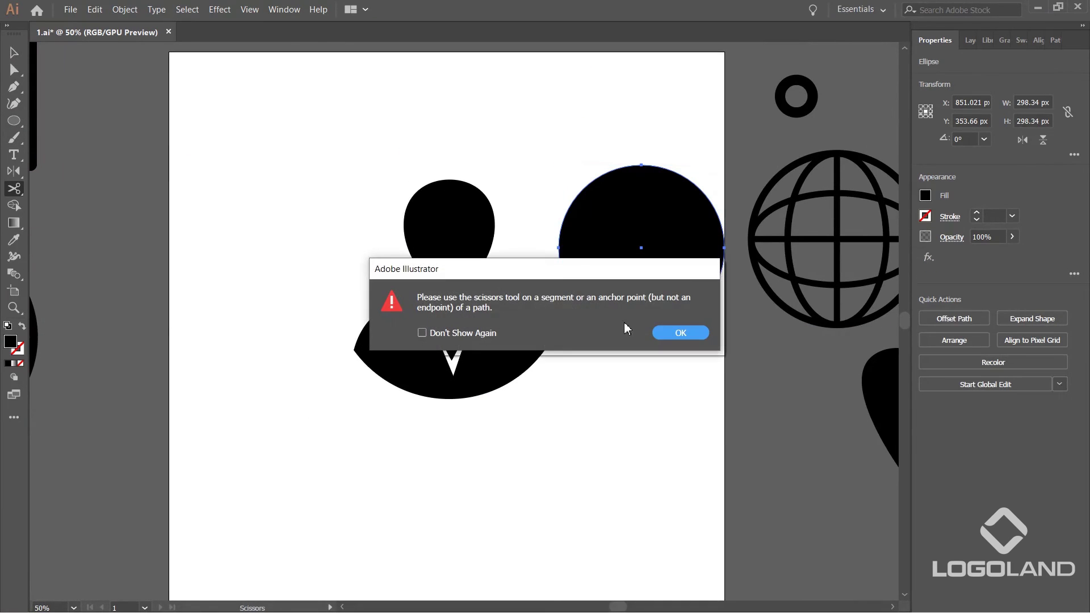
click(680, 333)
key(v)
drag(676, 256, 646, 295)
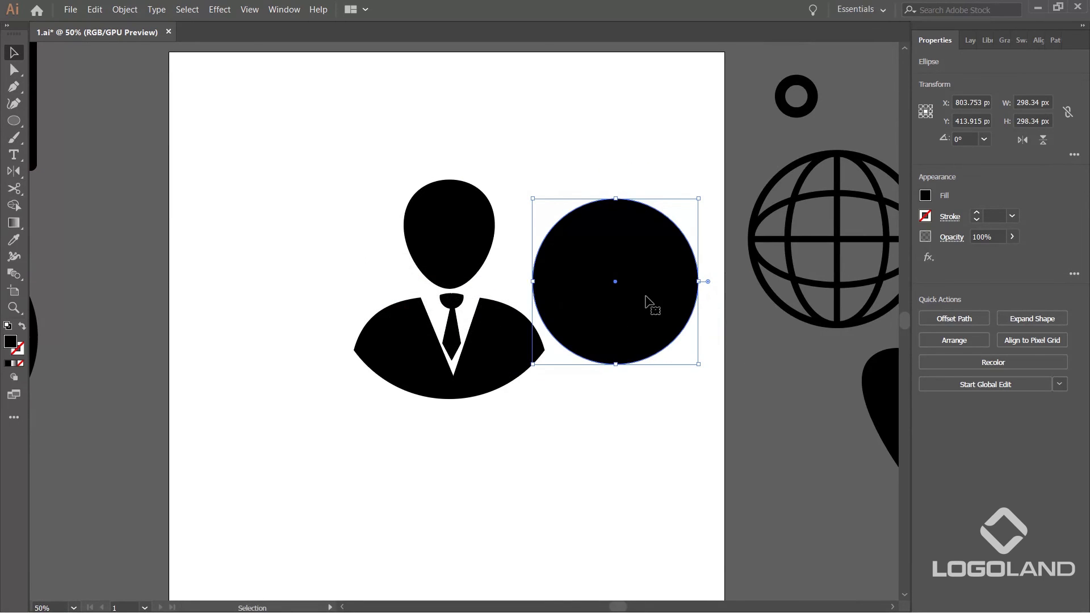
key(shift+x)
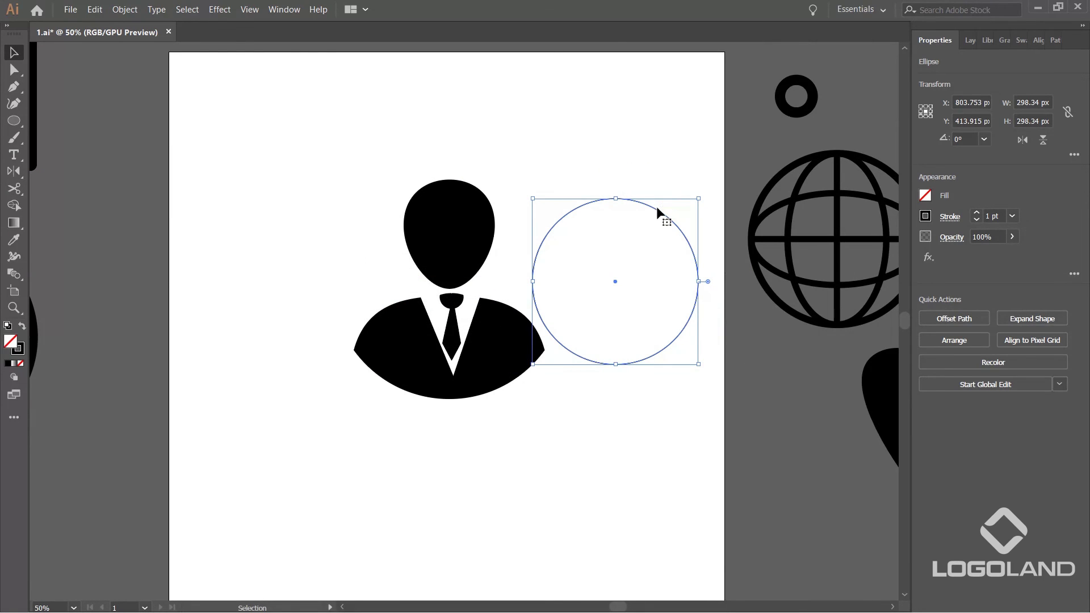
Move the circle over the person icon and enlarge it to about 478 px in diameter so it surrounds the whole figure.
scroll(656, 206, up, 1)
drag(566, 241, 635, 221)
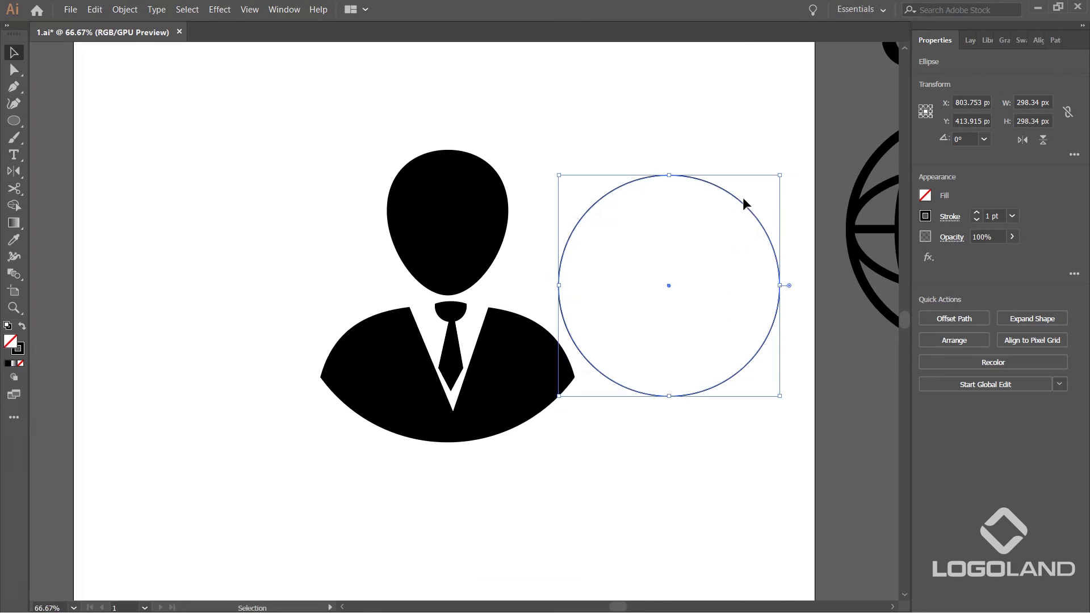
drag(741, 206, 506, 224)
mouse_move(547, 192)
mouse_down()
mouse_move(614, 155)
mouse_move(596, 143)
mouse_up()
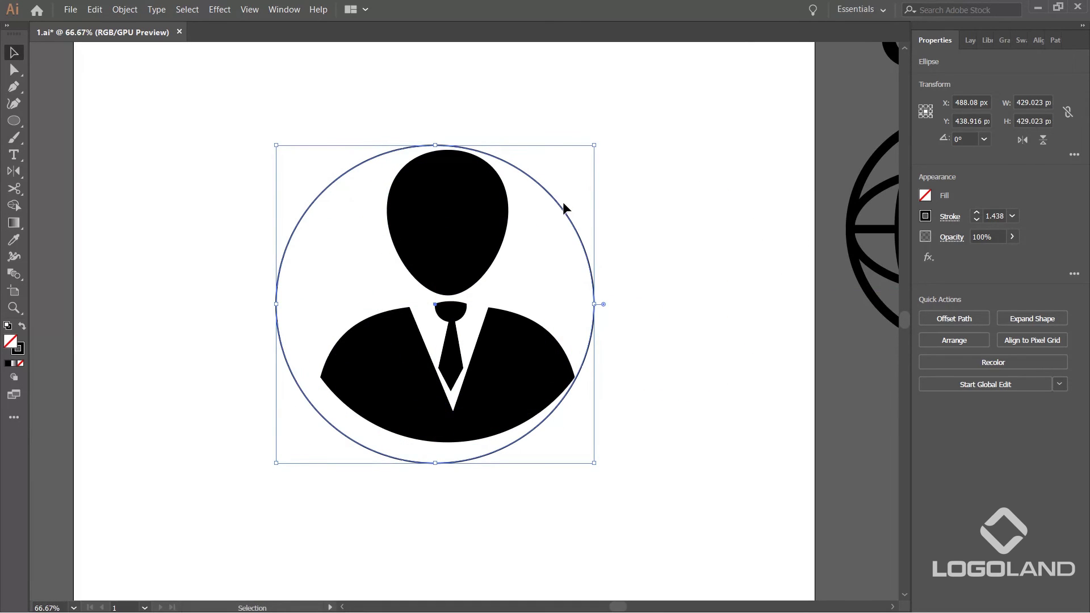
click(588, 186)
drag(548, 245, 548, 245)
drag(590, 149, 620, 127)
drag(583, 182, 582, 186)
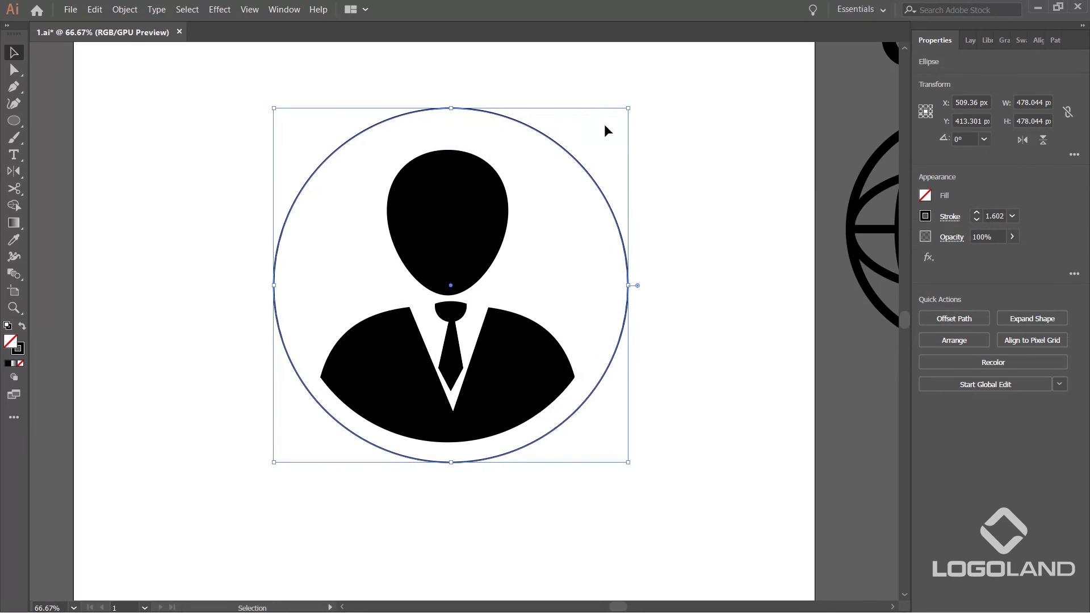
Thicken the circle's stroke, trying 12 pt and settling on 9 pt.
click(1012, 216)
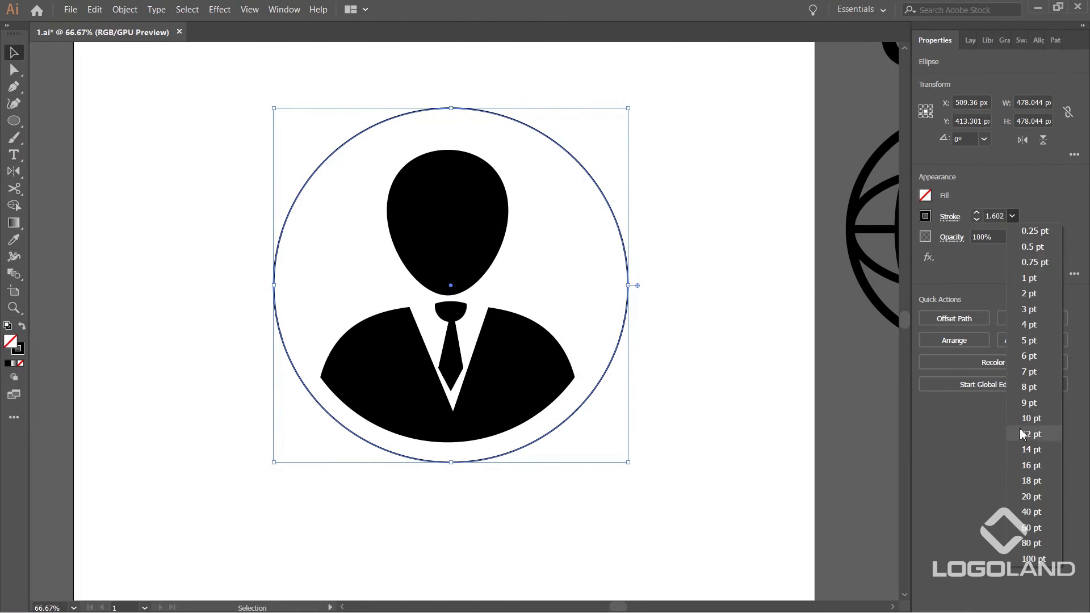
click(1025, 434)
click(1012, 216)
click(1024, 403)
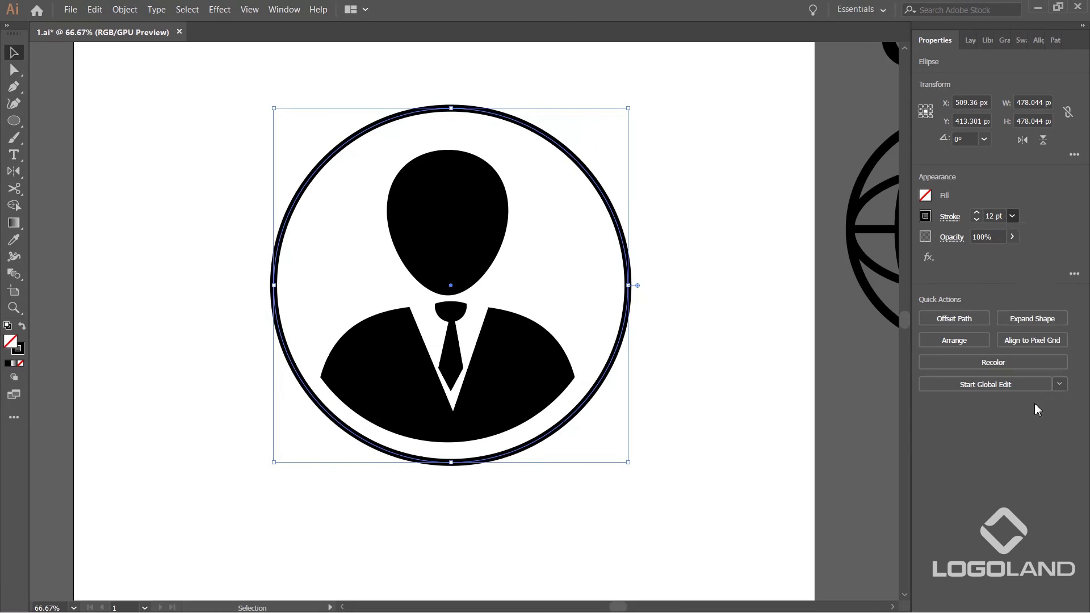
click(574, 85)
Shrink the surrounding circle to about 451 px in diameter so it fits closer around the person icon.
click(578, 155)
drag(452, 109, 452, 118)
scroll(534, 168, up, 1)
mouse_move(543, 191)
mouse_down()
mouse_move(647, 134)
mouse_move(699, 136)
mouse_up()
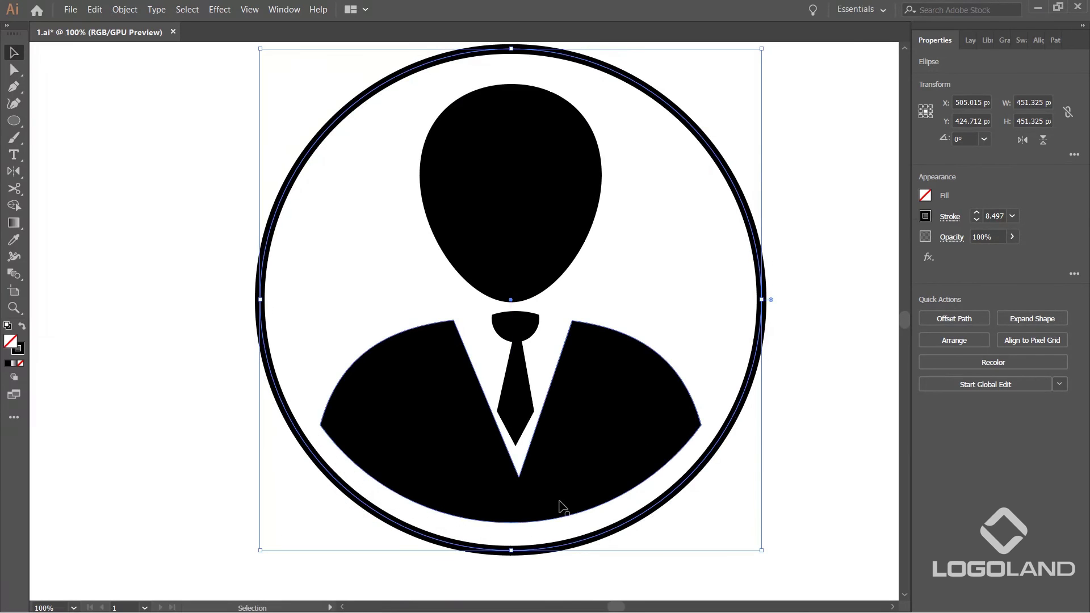
Nudge the circle up in small increments to about Y 419 px to balance the space around the figure.
scroll(536, 527, up, 1)
scroll(557, 491, down, 2)
key(Up)
key(Up)
key(Up)
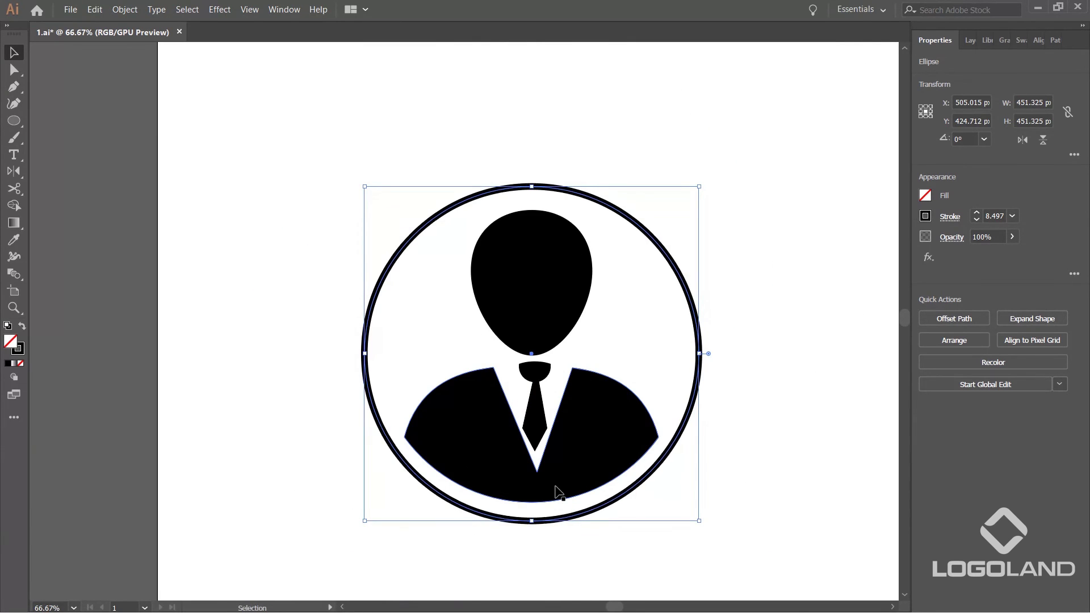
key(Up)
key(Up)
key(Up)
key(Up)
key(Up)
key(Up)
key(Up)
key(Up)
key(Up)
key(Up)
key(Up)
key(Up)
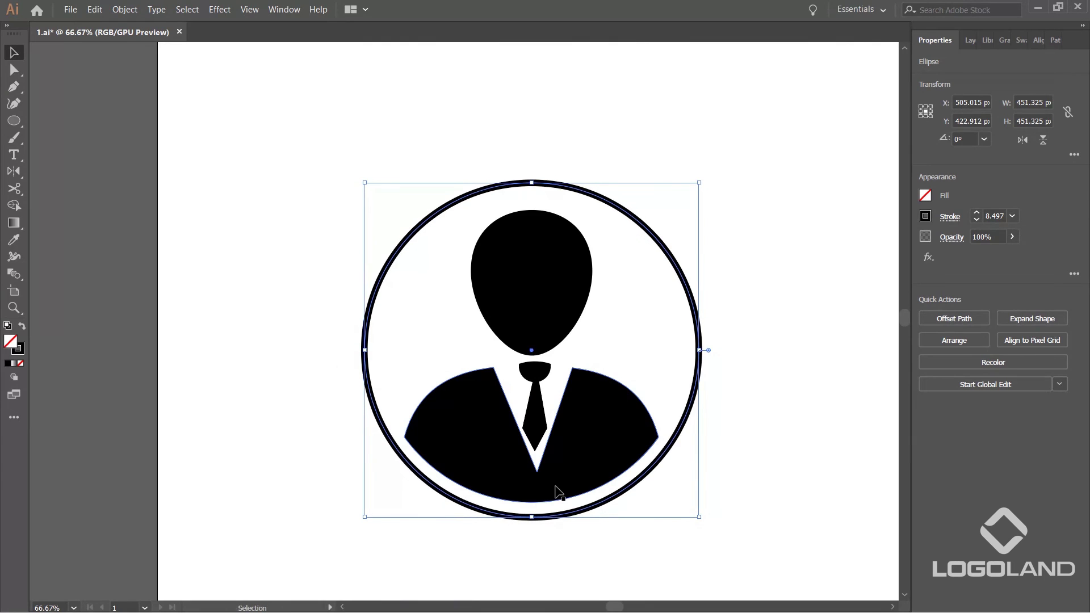
click(729, 225)
scroll(590, 244, down, 2)
drag(539, 330, 540, 329)
scroll(613, 249, up, 2)
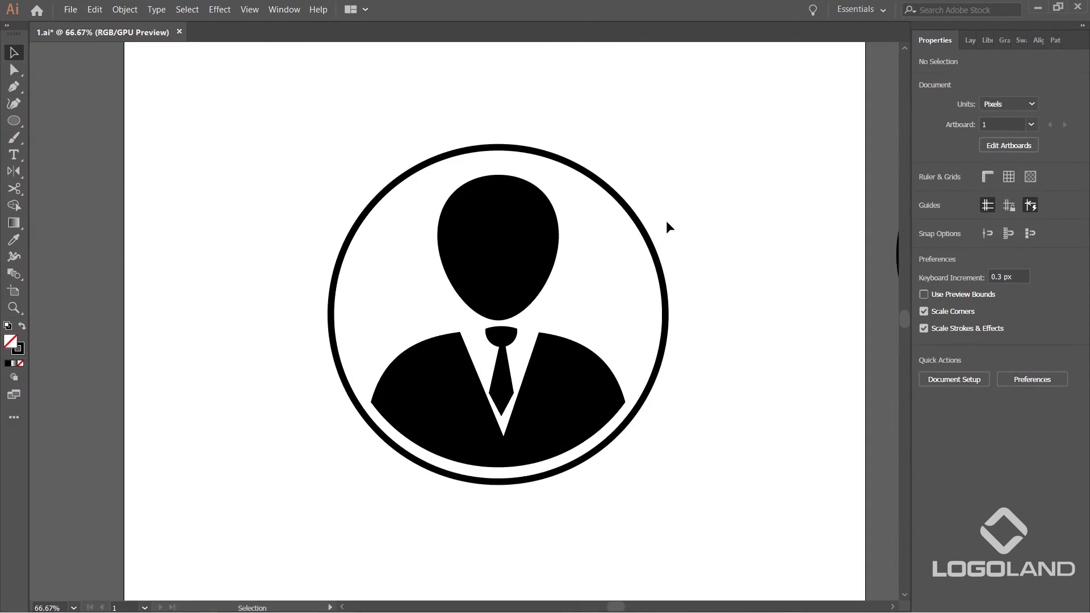
Set the circle's stroke to 14 pt after trying 10 pt.
click(1012, 216)
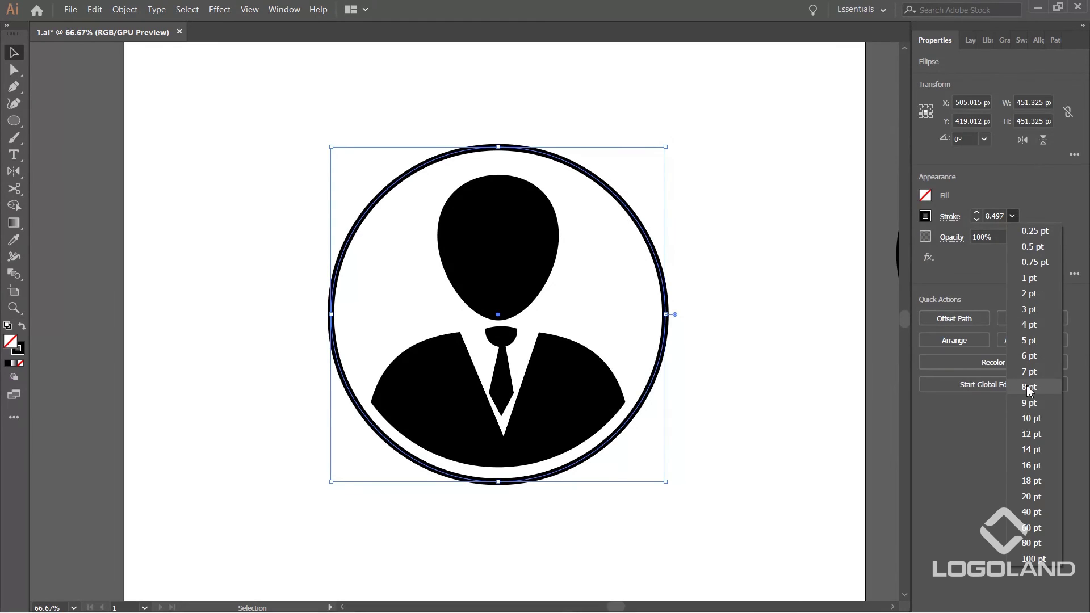
click(1031, 421)
click(798, 335)
drag(737, 212, 652, 265)
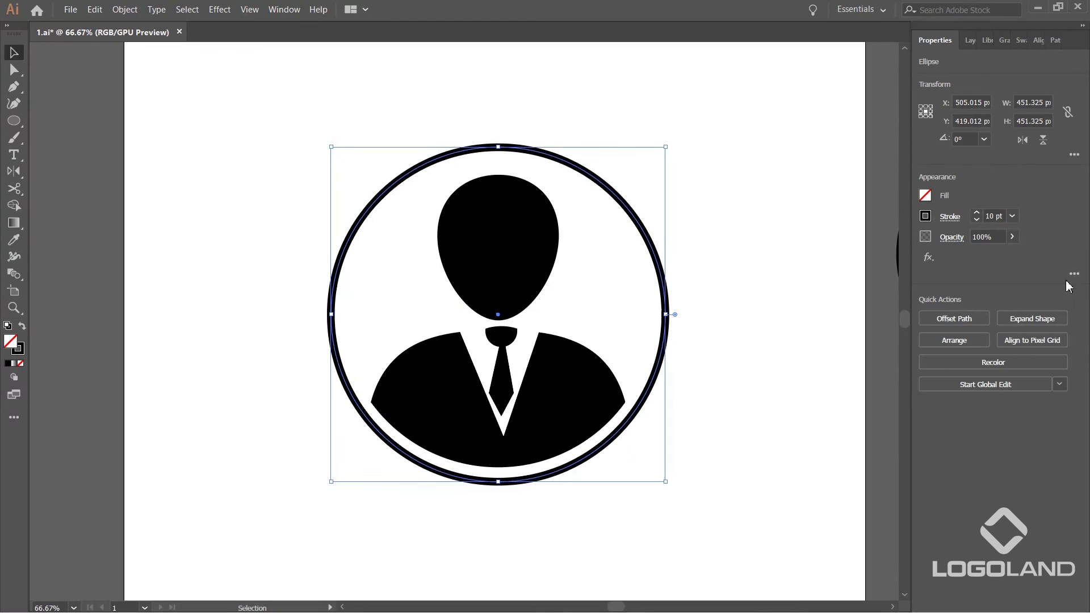
click(1012, 216)
click(1021, 451)
click(681, 308)
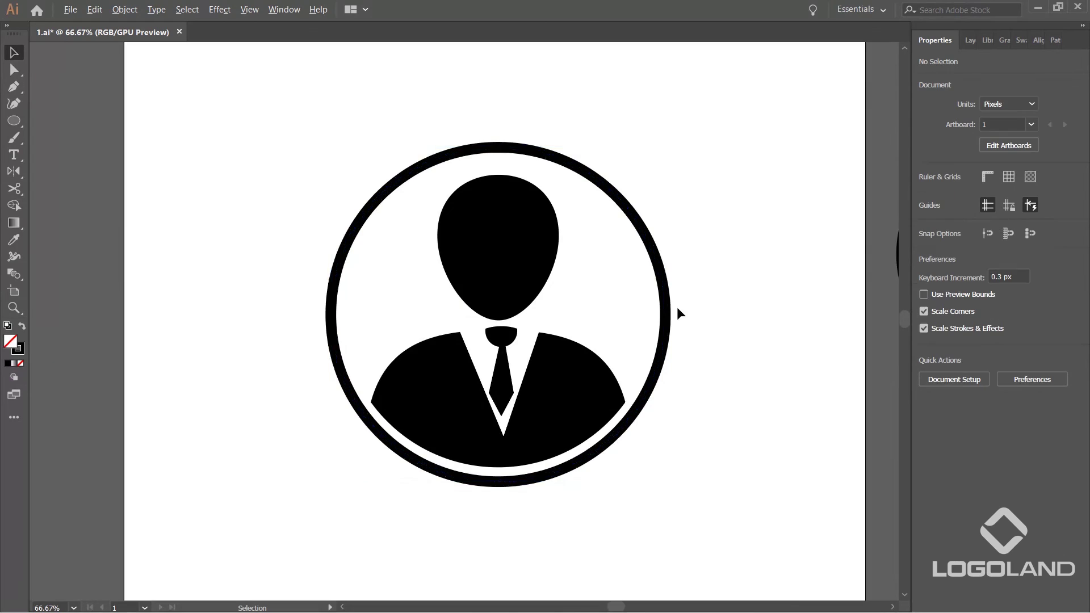
Scale the person icon and its circle together to about 322 px wide and move them up to about Y 255 px.
scroll(680, 329, down, 2)
drag(487, 243, 676, 331)
scroll(676, 331, up, 2)
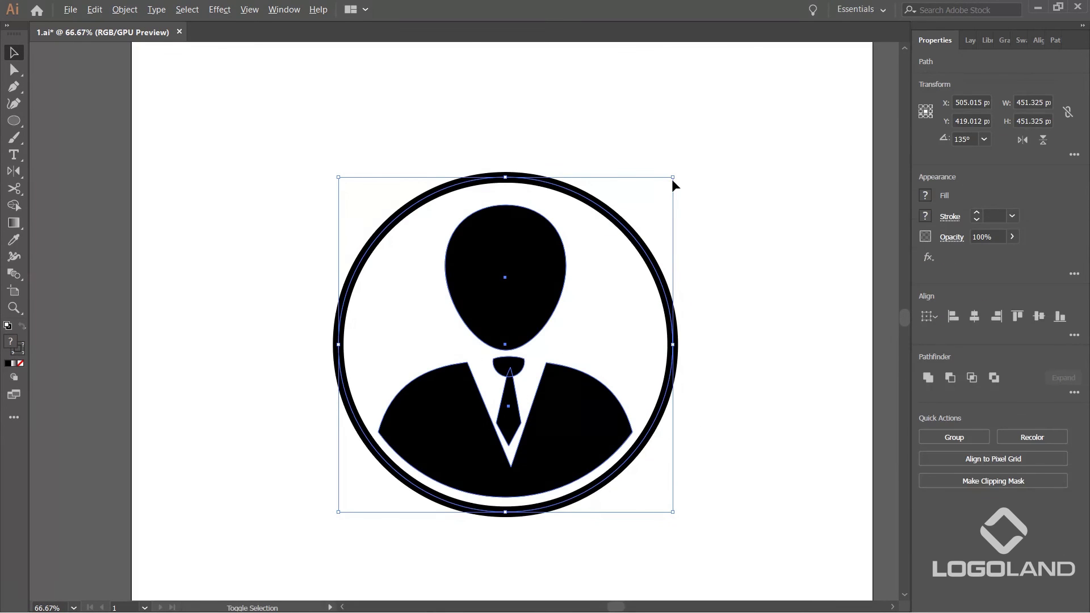
drag(672, 179, 620, 224)
scroll(611, 393, down, 2)
drag(588, 393, 590, 332)
Move the solid house icon onto the artboard and place it centred below the circled person icon.
drag(730, 497, 585, 339)
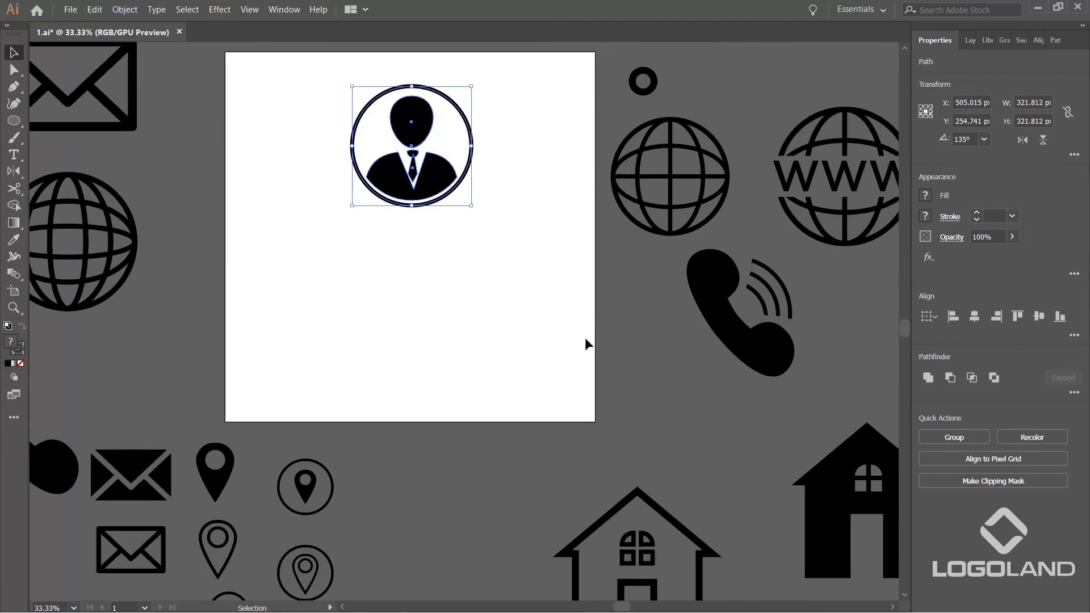
scroll(584, 343, down, 2)
drag(774, 460, 476, 304)
click(562, 385)
scroll(562, 385, up, 2)
drag(475, 254, 574, 325)
scroll(575, 326, up, 1)
drag(630, 261, 635, 367)
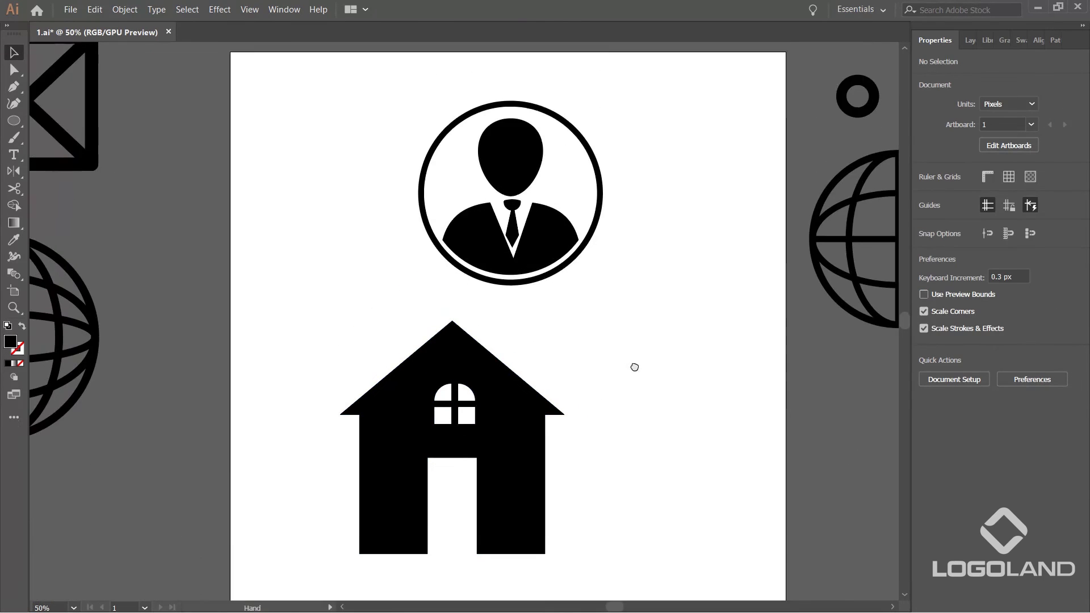
drag(545, 401, 600, 401)
click(681, 392)
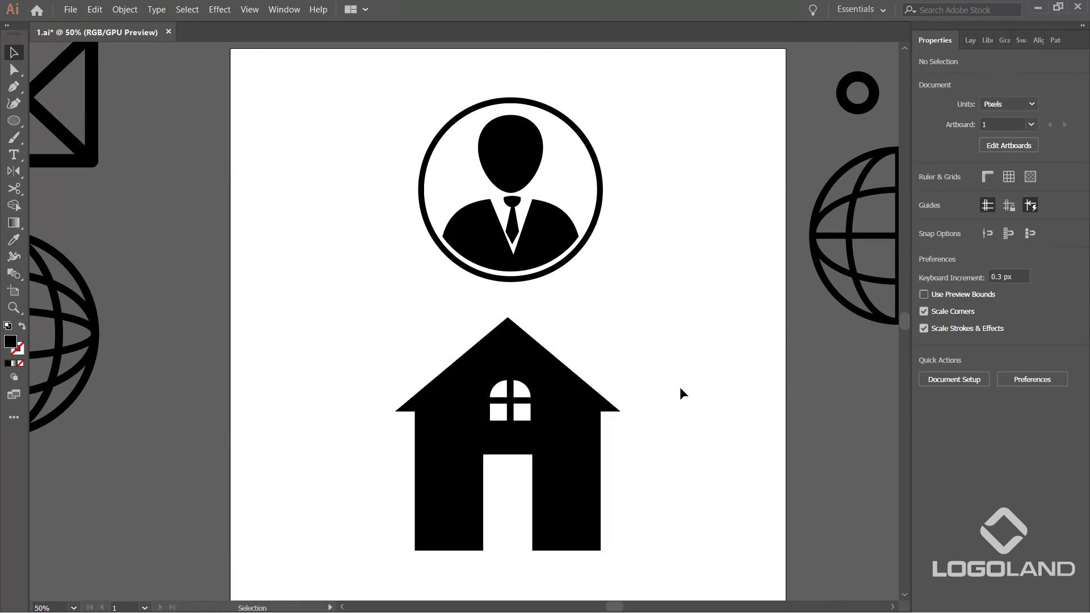